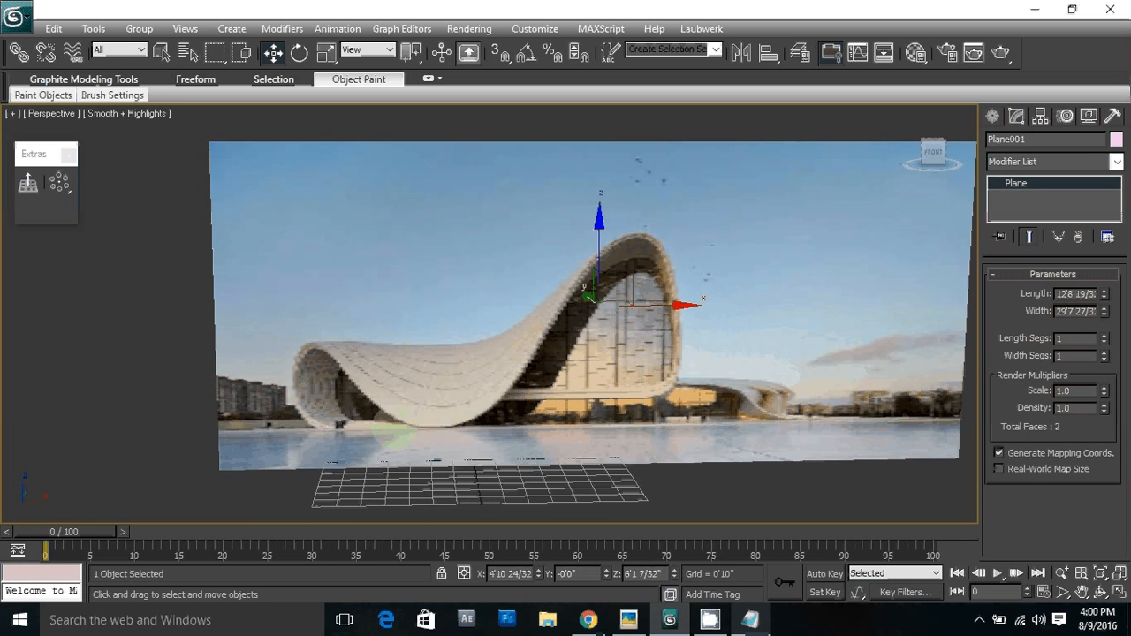
# Step: In the front view, start a Line at the building's base and trace around its low rounded end to the underside of the dip
pyautogui.moveTo(438, 426)
pyautogui.mouseDown(button='middle')
pyautogui.moveTo(394, 423)
pyautogui.moveTo(428, 436)
pyautogui.mouseUp(button='middle')
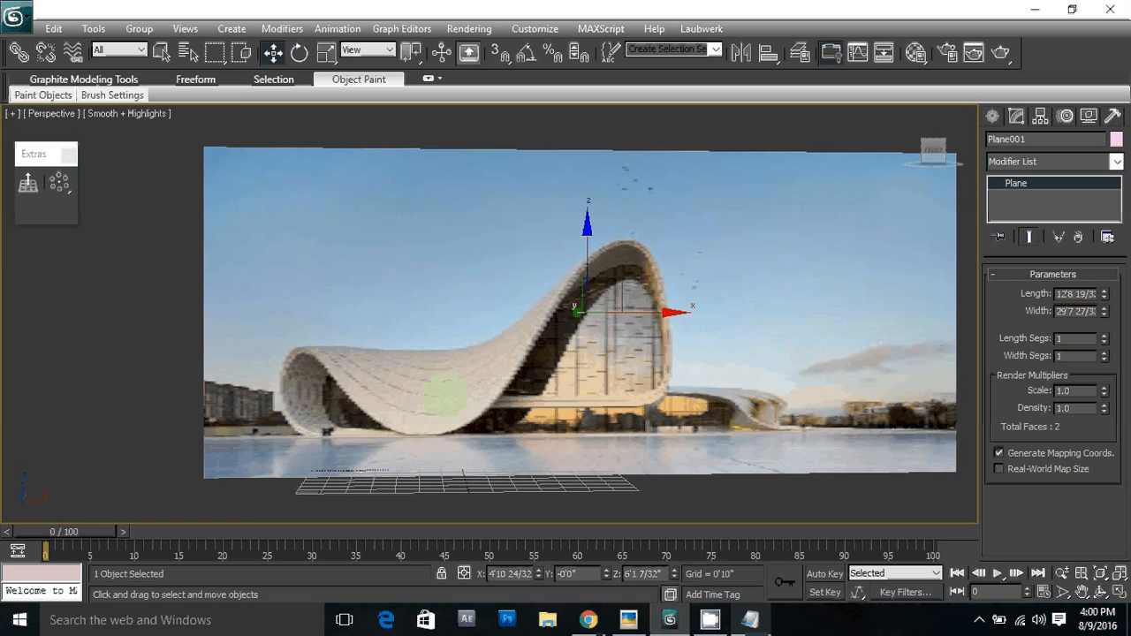
pyautogui.press('f')
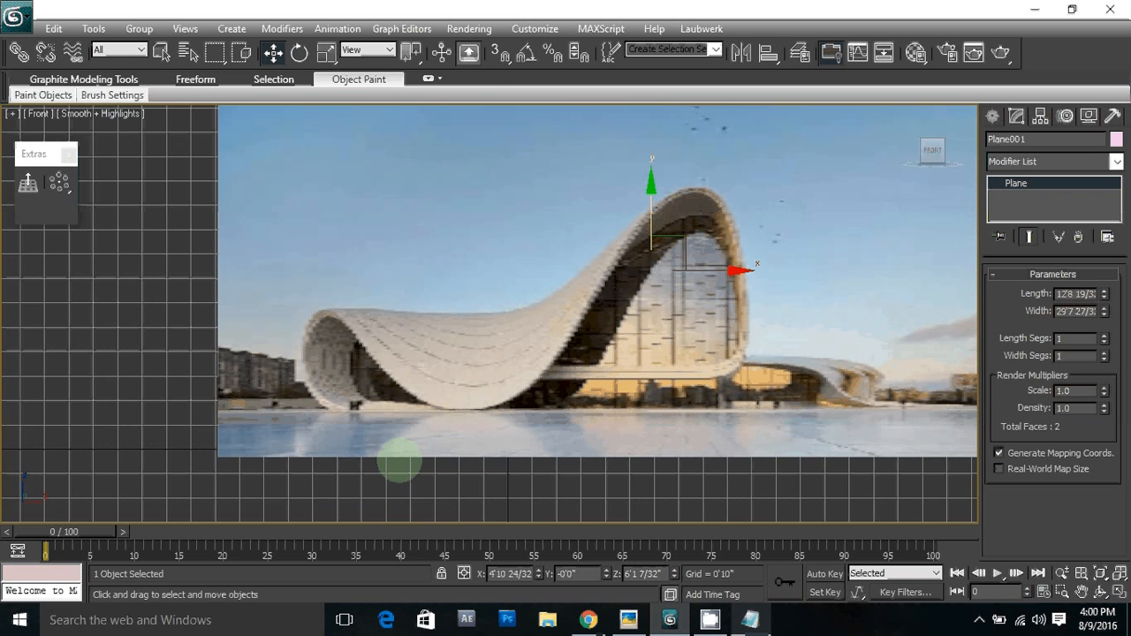
pyautogui.moveTo(427, 410); pyautogui.dragTo(424, 451, button='middle')
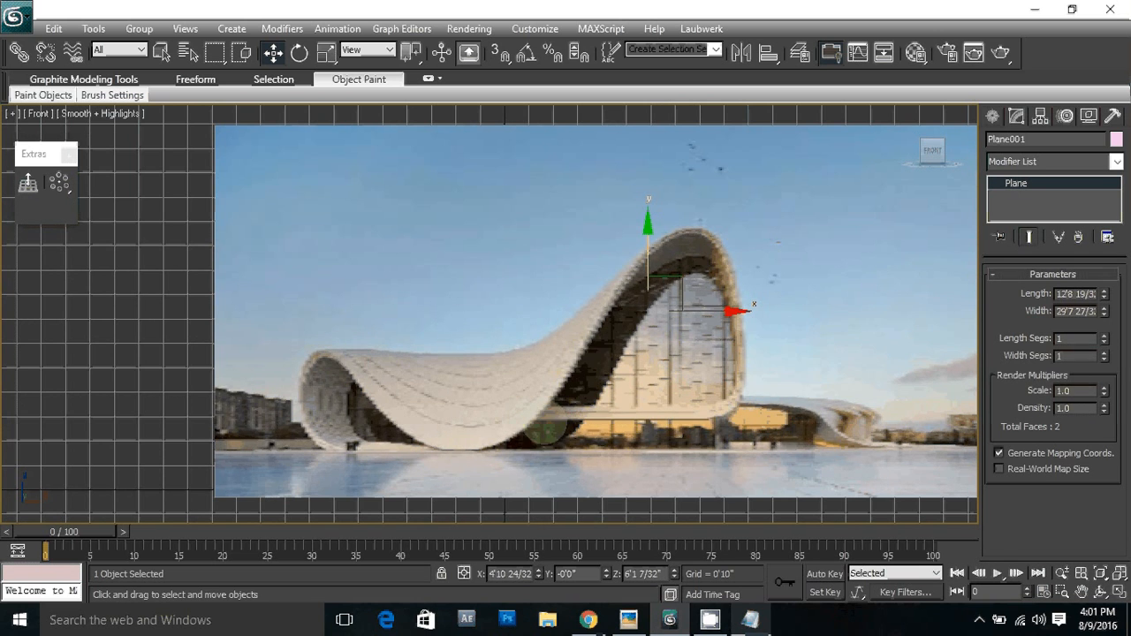
pyautogui.moveTo(544, 428); pyautogui.dragTo(477, 415, button='middle')
pyautogui.click(101, 361)
pyautogui.click(993, 116)
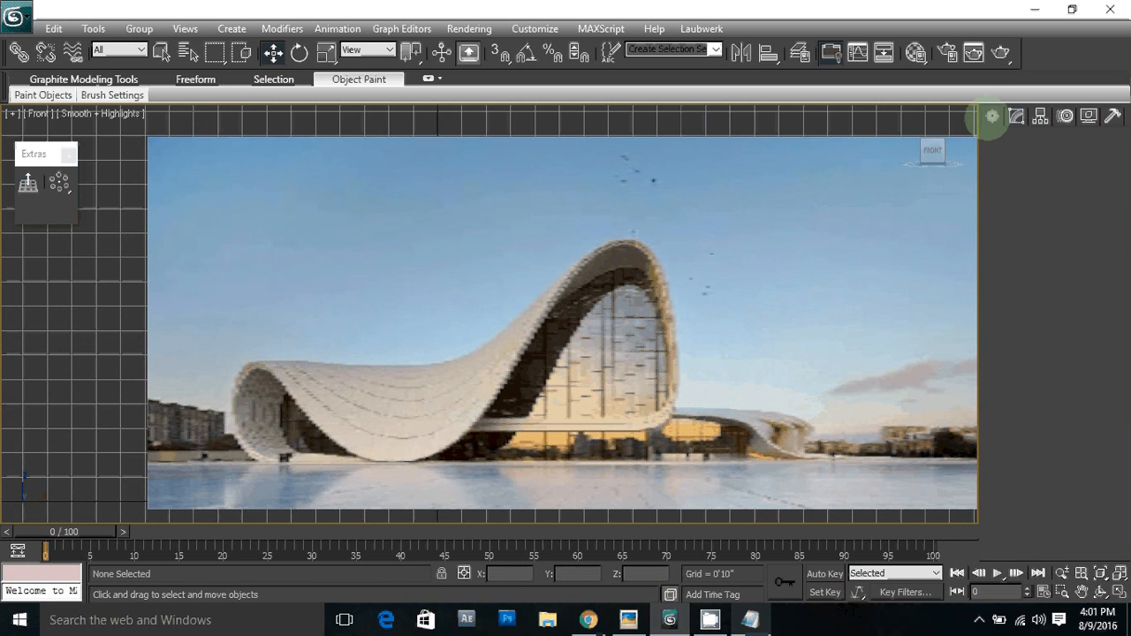
pyautogui.click(1019, 143)
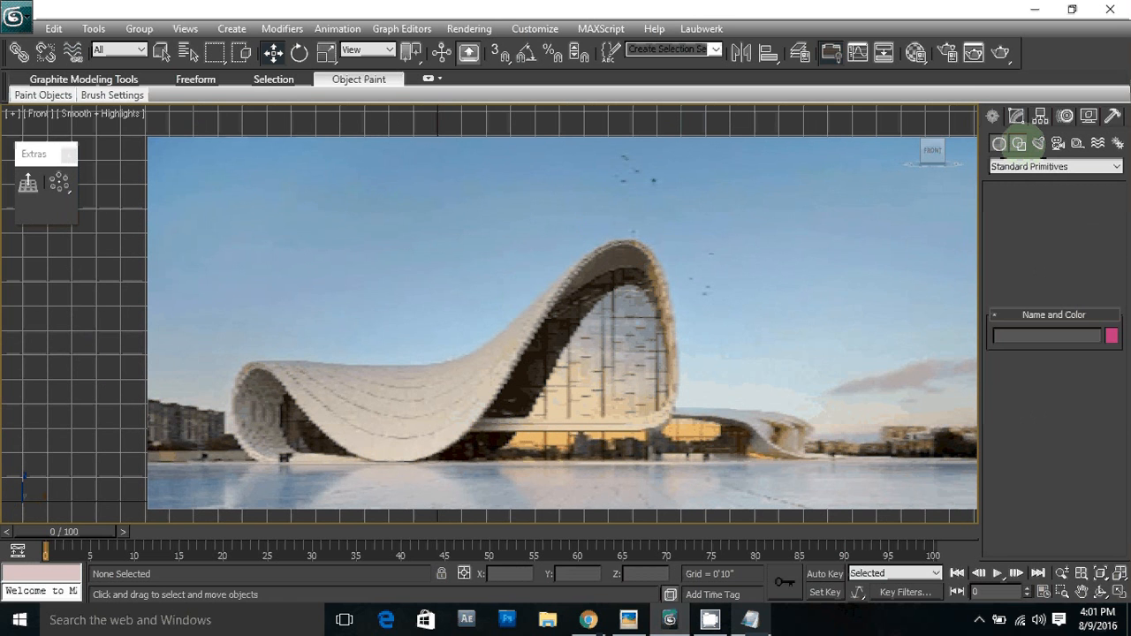
pyautogui.click(1023, 235)
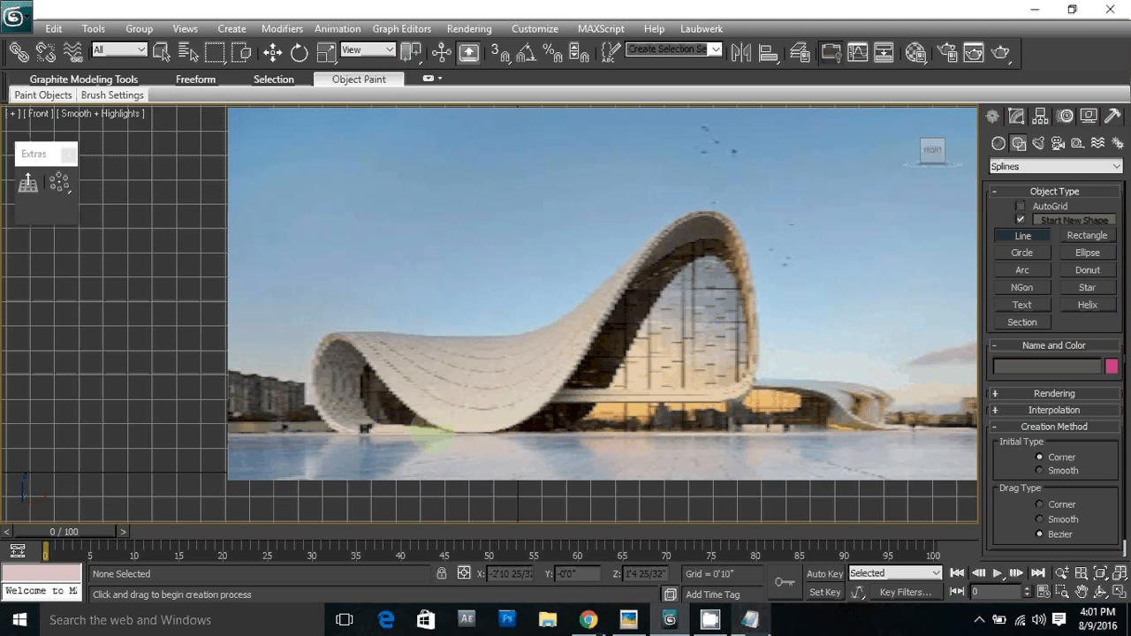
pyautogui.moveTo(428, 430); pyautogui.dragTo(413, 450, button='middle')
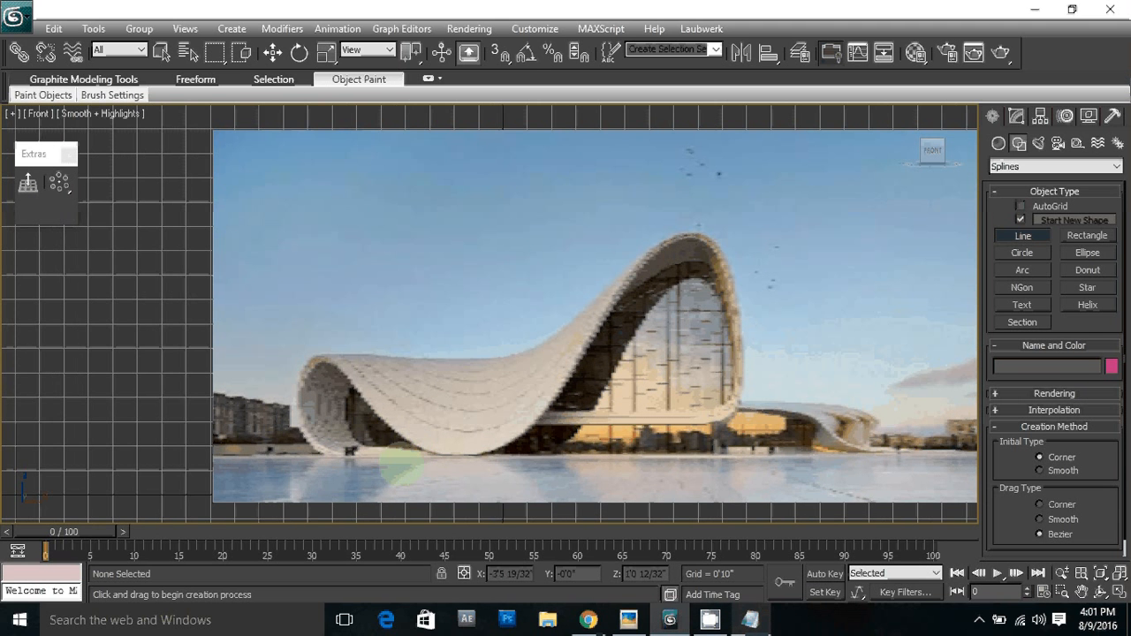
pyautogui.moveTo(398, 449); pyautogui.dragTo(407, 441, button='middle')
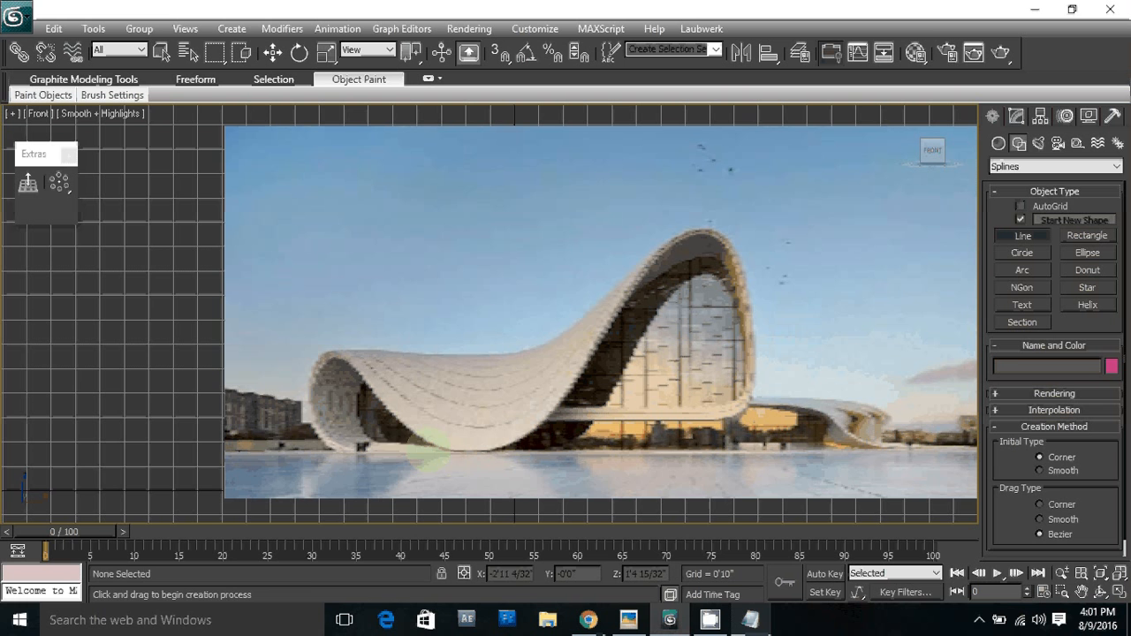
pyautogui.click(428, 451)
pyautogui.click(367, 450)
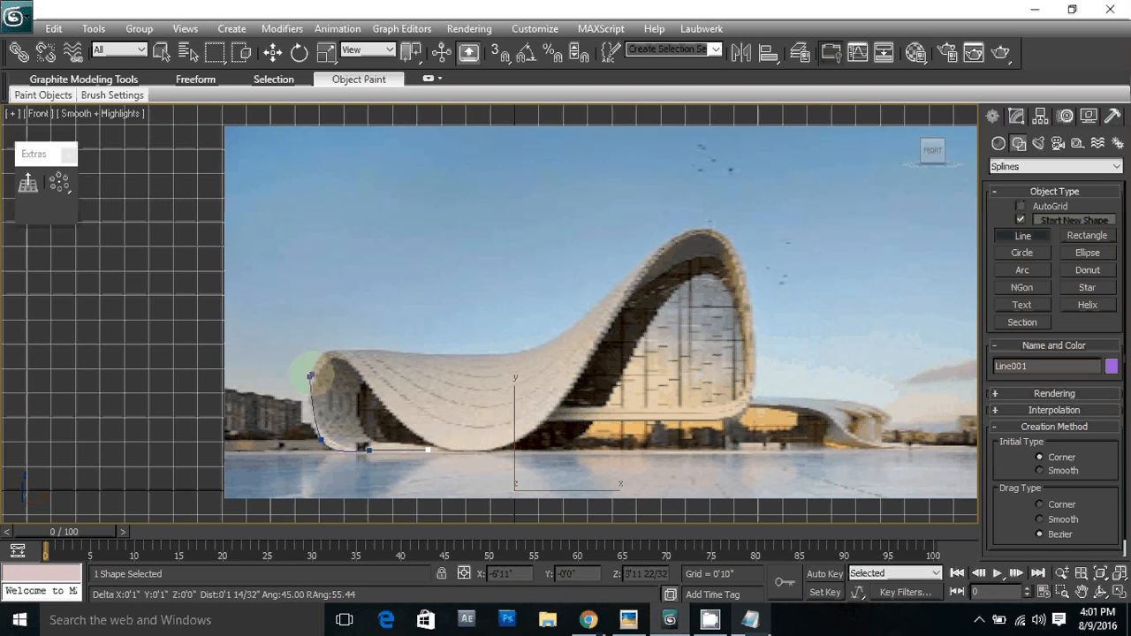
pyautogui.moveTo(311, 375); pyautogui.dragTo(345, 362)
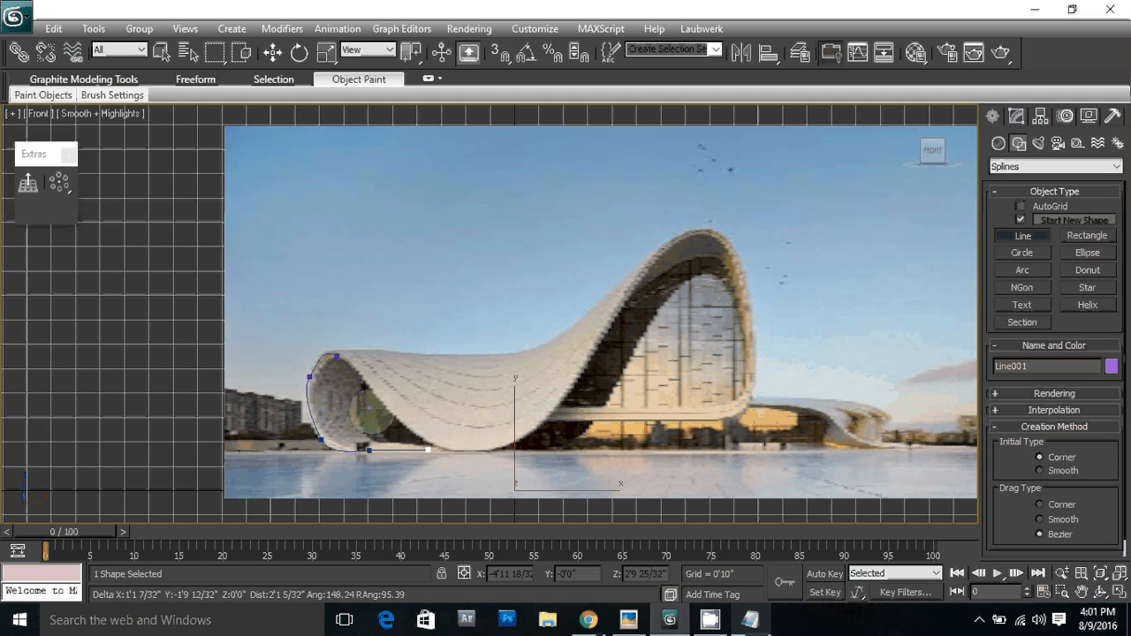
pyautogui.moveTo(393, 419); pyautogui.dragTo(401, 423)
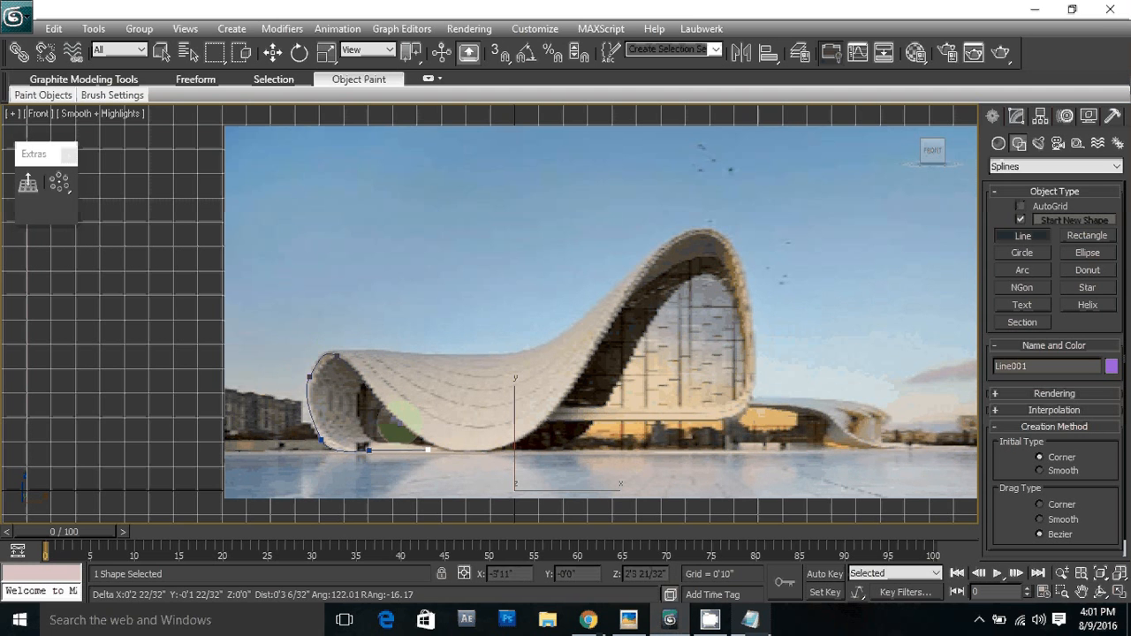
# Step: Continue the line through the dip, up the slope, around the tall arch and back along the floor edge, and finish it as an open spline
pyautogui.click(469, 452)
pyautogui.click(502, 447)
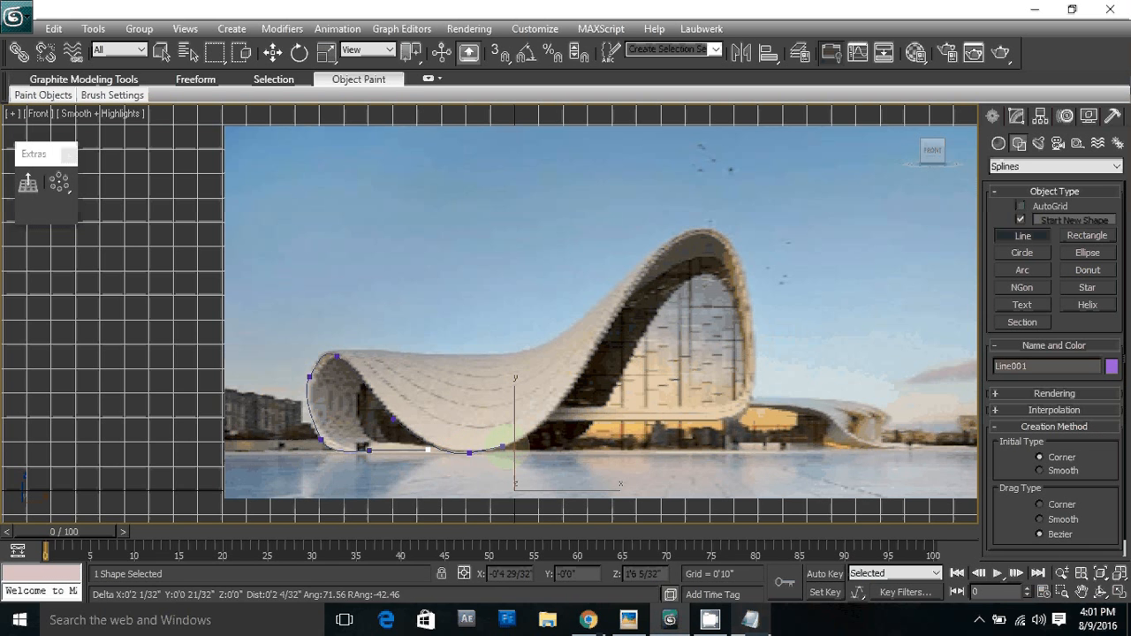
pyautogui.press('BackSpace')
pyautogui.click(560, 402)
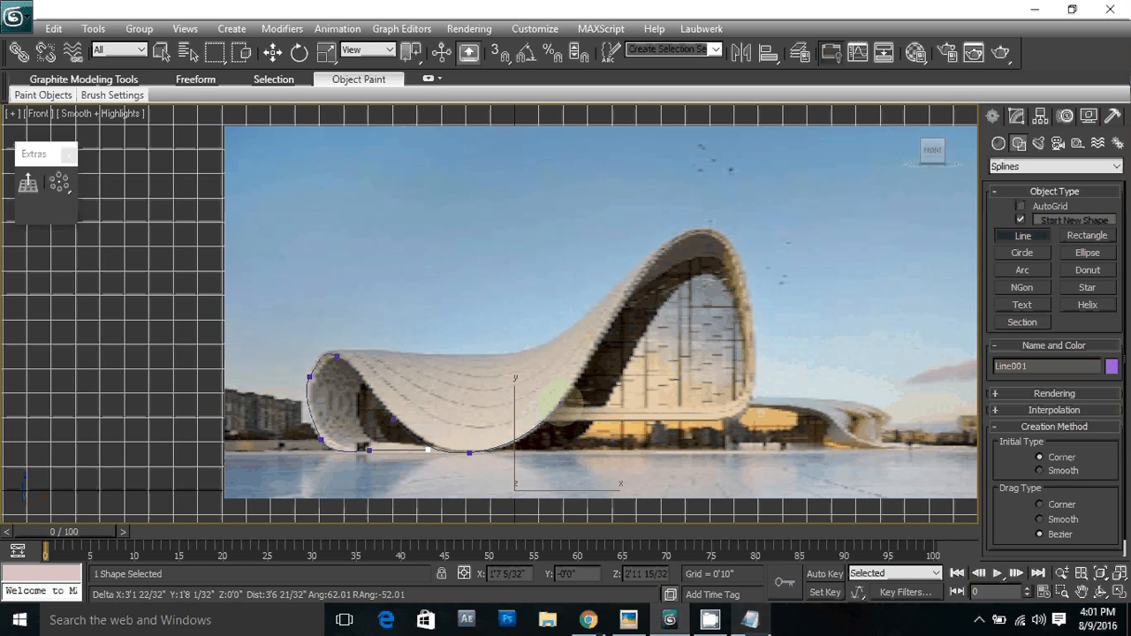
pyautogui.click(620, 308)
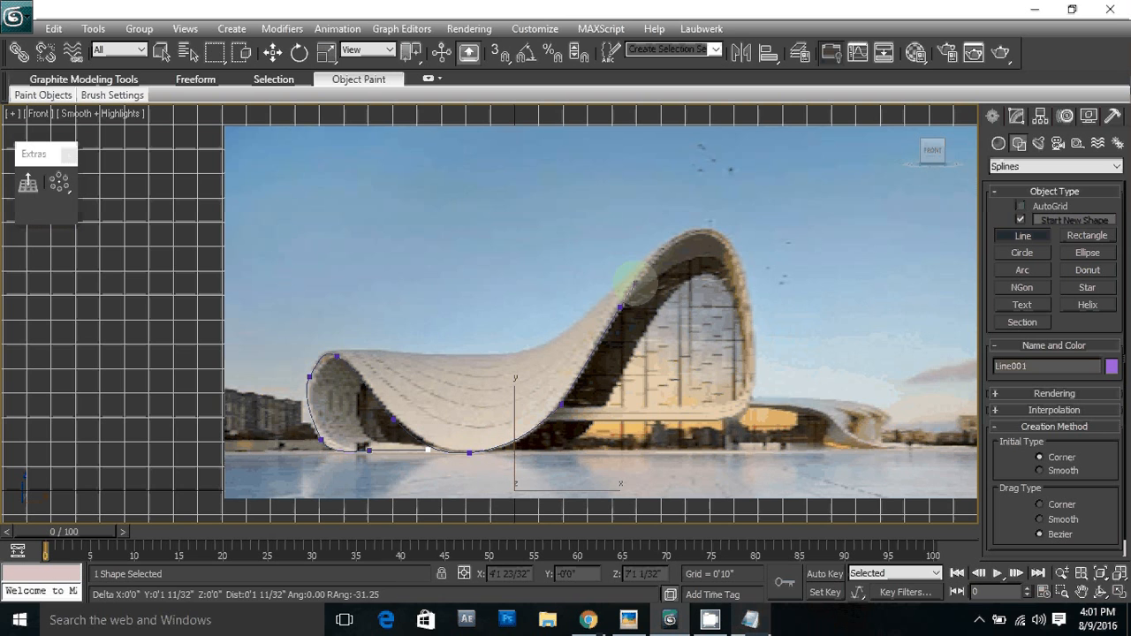
pyautogui.click(679, 237)
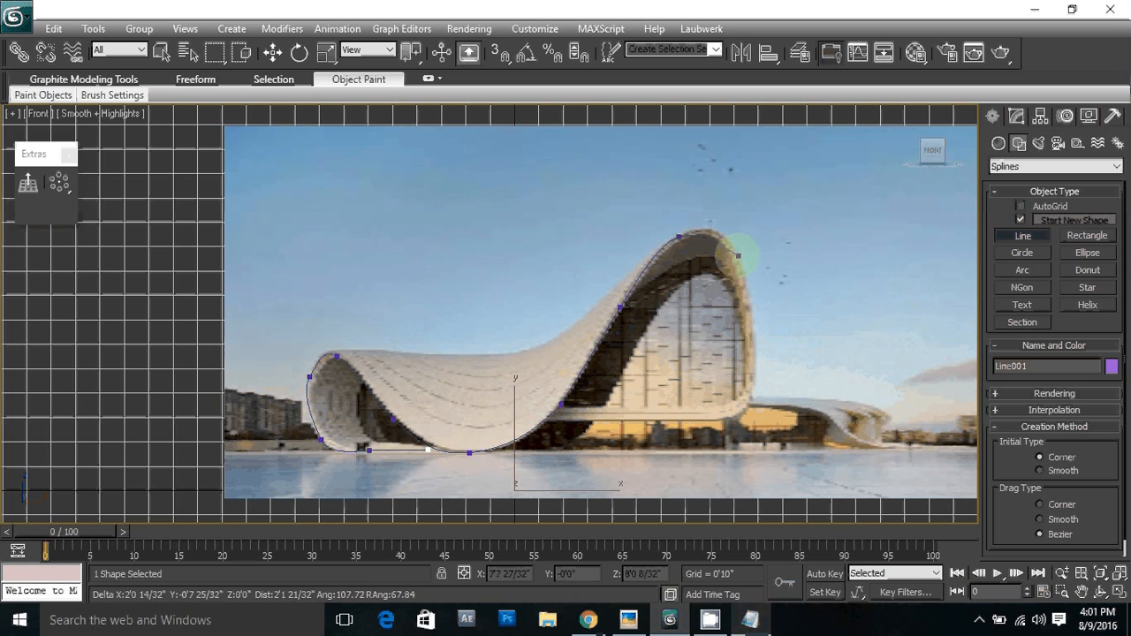
pyautogui.click(738, 256)
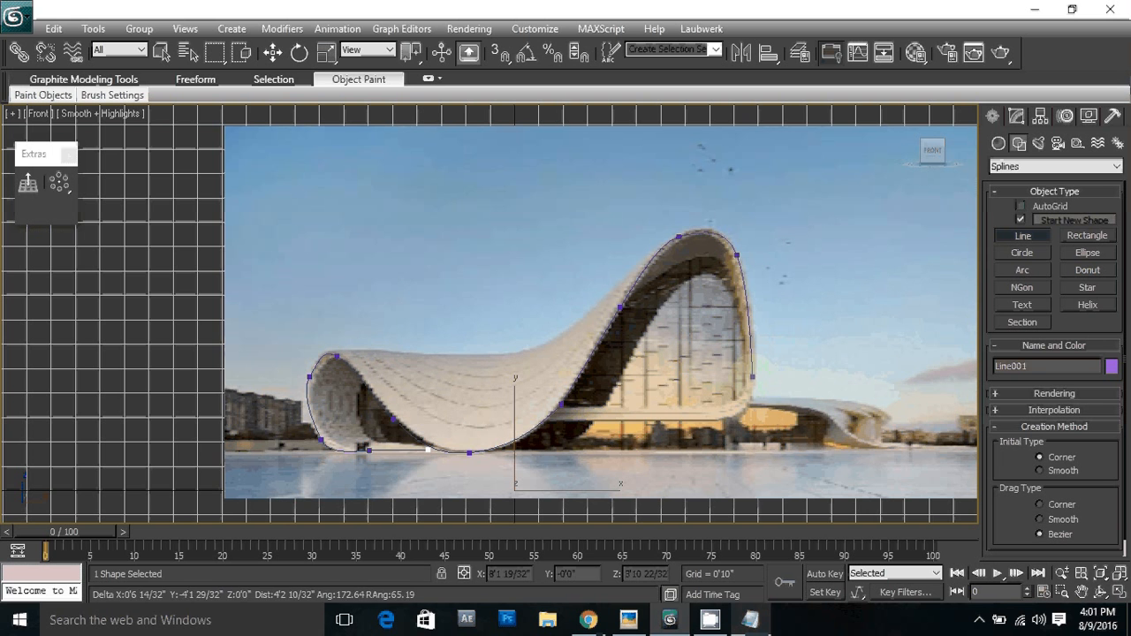
pyautogui.click(752, 378)
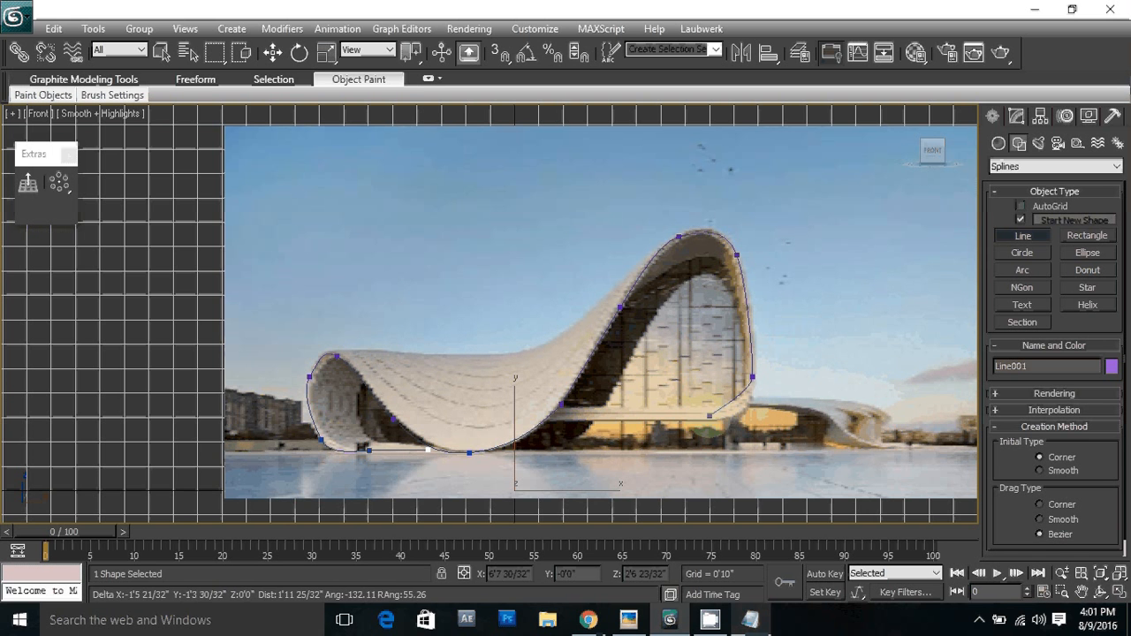
pyautogui.click(709, 417)
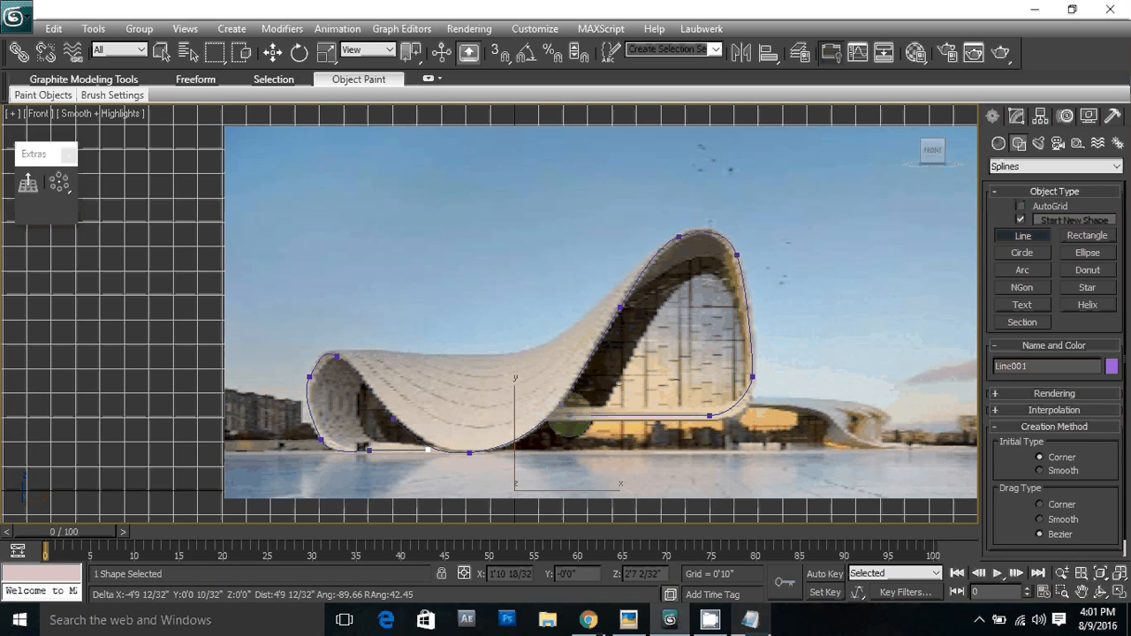
pyautogui.click(563, 413)
pyautogui.rightClick(563, 414)
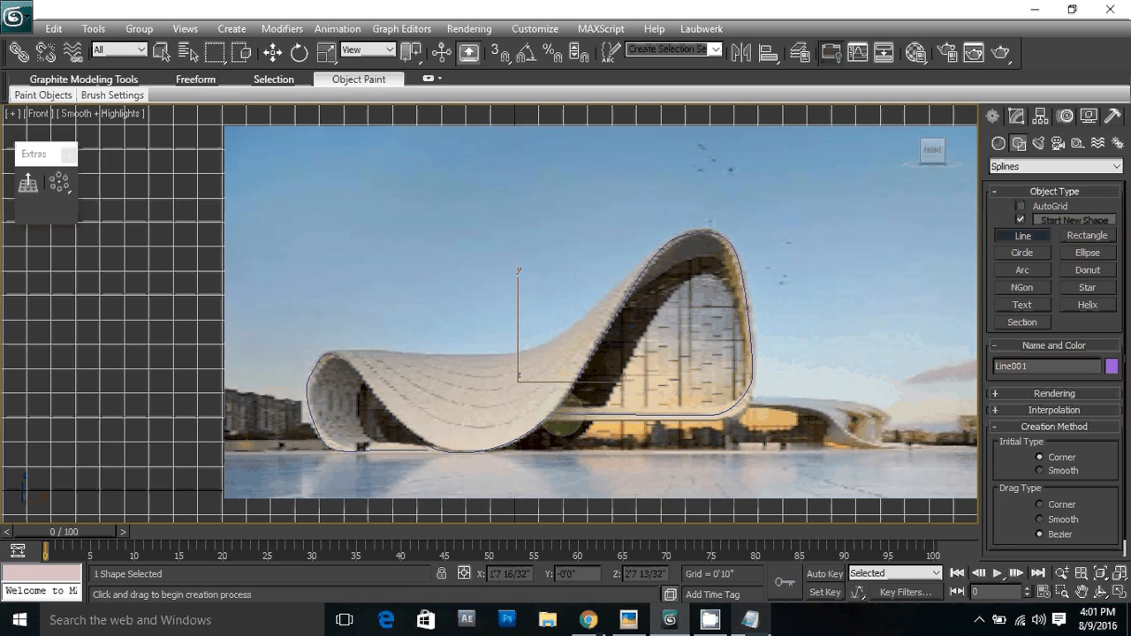
# Step: In the perspective view, move the reference image plane back along Y, away from the traced line, to about 22'4"
pyautogui.press('p')
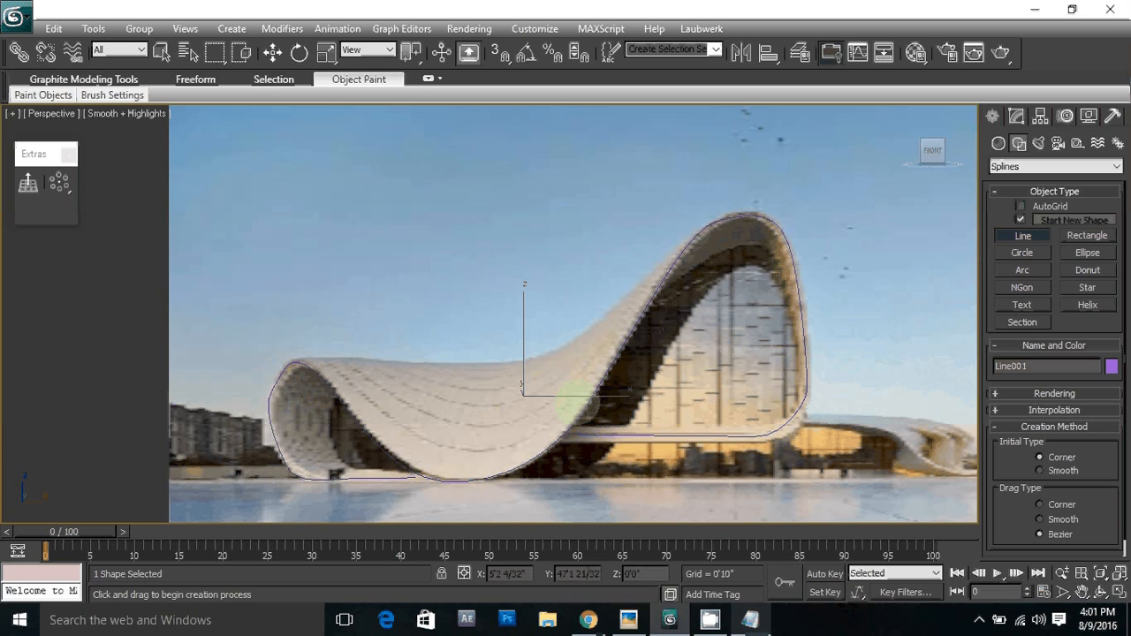
pyautogui.keyDown('alt'); pyautogui.moveTo(572, 400); pyautogui.dragTo(487, 282, button='middle'); pyautogui.keyUp('alt')
pyautogui.scroll(-5, 568, 391)
pyautogui.rightClick(527, 408)
pyautogui.click(522, 409)
pyautogui.scroll(4, 522, 409)
pyautogui.scroll(-3, 491, 330)
pyautogui.click(489, 282)
pyautogui.moveTo(498, 281); pyautogui.dragTo(345, 100)
pyautogui.scroll(-6, 451, 262)
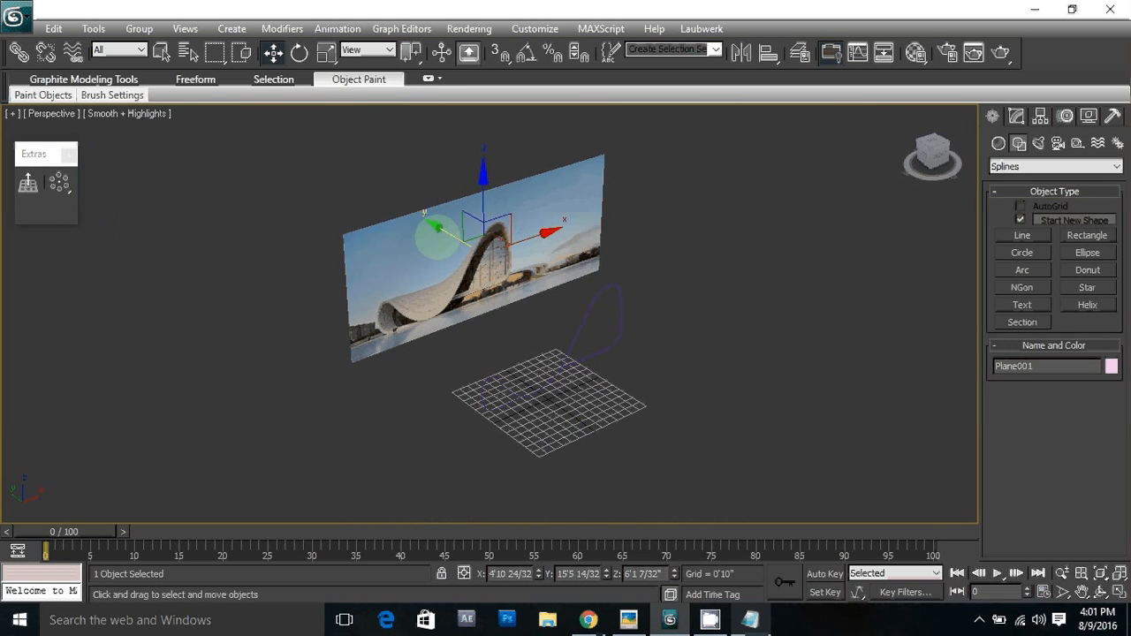
pyautogui.moveTo(442, 233); pyautogui.dragTo(399, 197)
pyautogui.scroll(4, 533, 314)
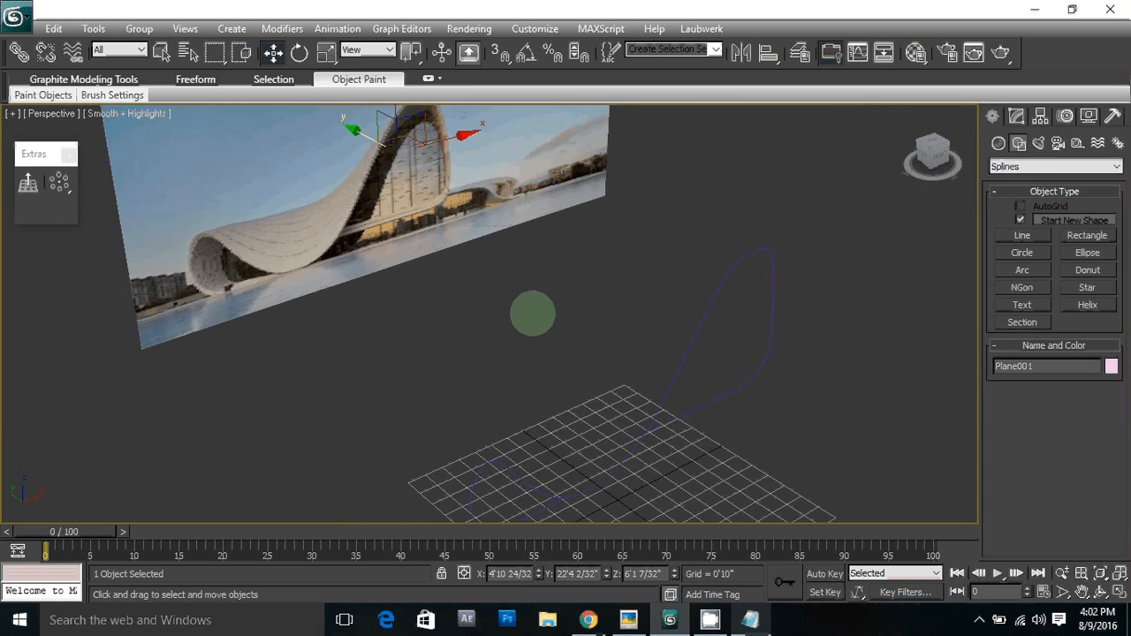
# Step: Create a long, flat box near the start of the traced line at the building's base
pyautogui.keyDown('alt'); pyautogui.moveTo(533, 314); pyautogui.dragTo(608, 199, button='middle'); pyautogui.keyUp('alt')
pyautogui.click(662, 374)
pyautogui.click(670, 377)
pyautogui.keyDown('alt'); pyautogui.moveTo(623, 369); pyautogui.dragTo(619, 429, button='middle'); pyautogui.keyUp('alt')
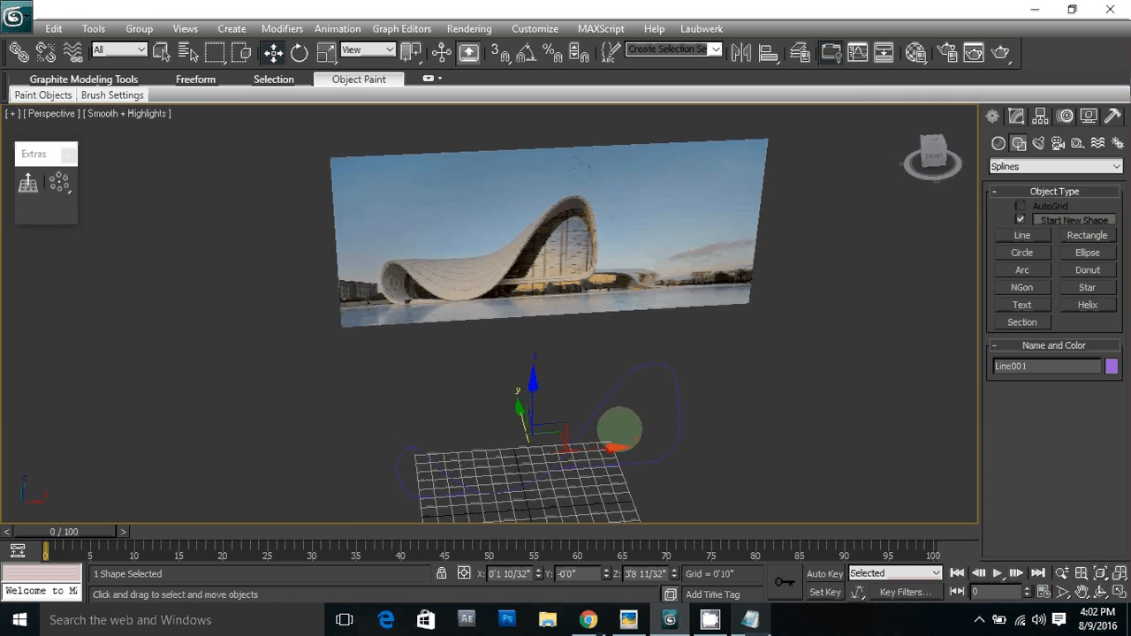
pyautogui.scroll(3, 620, 459)
pyautogui.moveTo(622, 470); pyautogui.dragTo(610, 353, button='middle')
pyautogui.click(648, 466)
pyautogui.scroll(4, 651, 465)
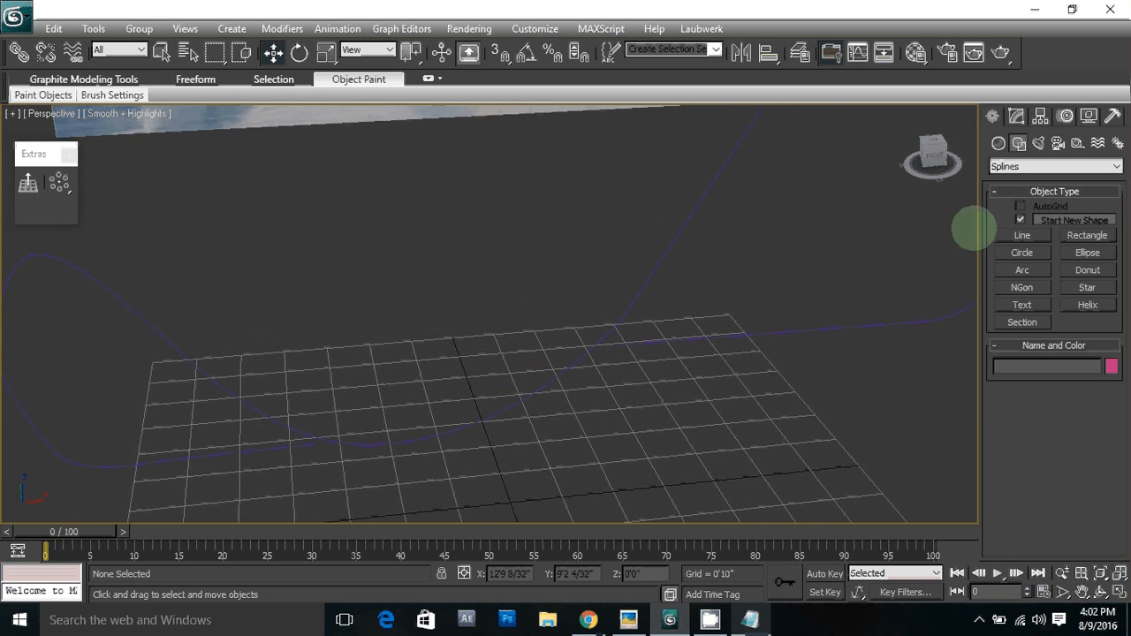
pyautogui.click(999, 143)
pyautogui.click(1023, 223)
pyautogui.keyDown('alt'); pyautogui.moveTo(556, 397); pyautogui.dragTo(513, 392, button='middle'); pyautogui.keyUp('alt')
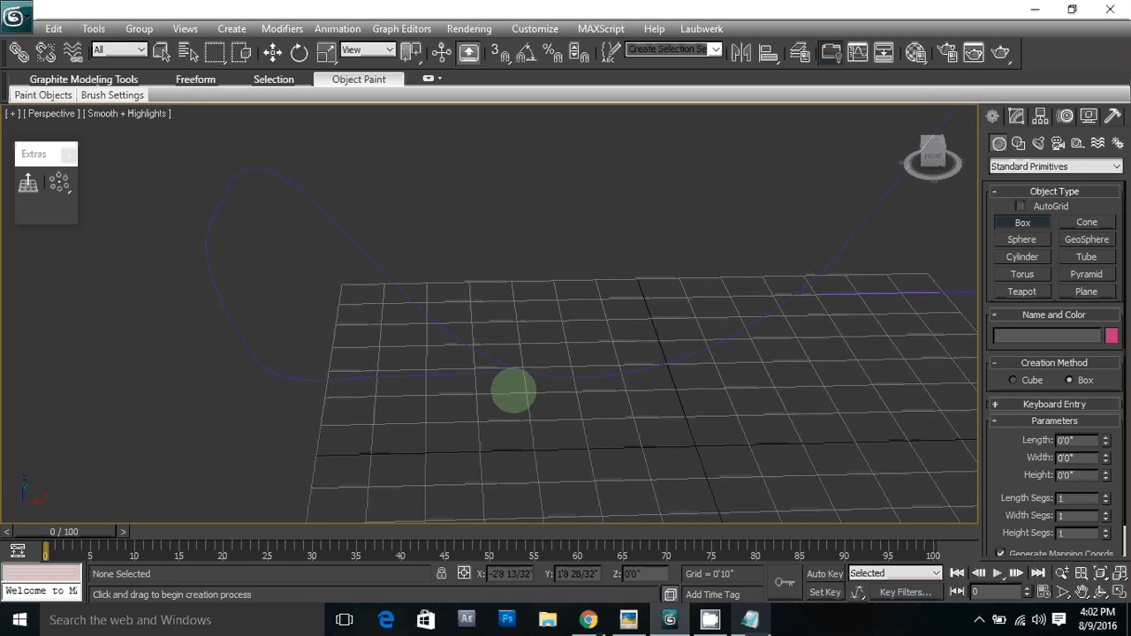
pyautogui.moveTo(510, 344); pyautogui.dragTo(548, 410)
pyautogui.keyDown('alt'); pyautogui.moveTo(551, 404); pyautogui.dragTo(487, 386, button='middle'); pyautogui.keyUp('alt')
# Step: Move the box onto the start of the traced line, at about X -2'9", Y 0'1", Z 1'4"
pyautogui.press('w')
pyautogui.moveTo(568, 387)
pyautogui.keyDown('alt'); pyautogui.mouseDown(button='middle')
pyautogui.moveTo(548, 396)
pyautogui.moveTo(560, 387)
pyautogui.mouseUp(button='middle'); pyautogui.keyUp('alt')
pyautogui.moveTo(548, 385); pyautogui.dragTo(446, 311)
pyautogui.keyDown('alt'); pyautogui.moveTo(422, 338); pyautogui.dragTo(490, 374, button='middle'); pyautogui.keyUp('alt')
pyautogui.scroll(4, 574, 441)
pyautogui.keyDown('alt'); pyautogui.moveTo(574, 441); pyautogui.dragTo(762, 378, button='middle'); pyautogui.keyUp('alt')
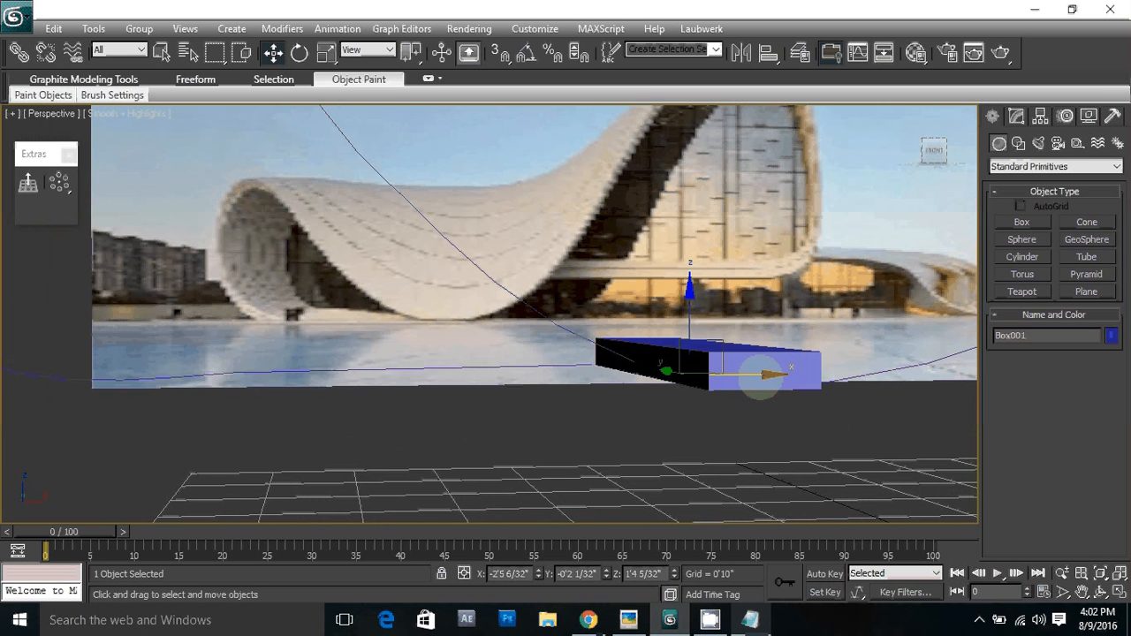
pyautogui.moveTo(760, 378); pyautogui.dragTo(718, 376)
pyautogui.keyDown('alt'); pyautogui.moveTo(718, 369); pyautogui.dragTo(697, 414, button='middle'); pyautogui.keyUp('alt')
pyautogui.moveTo(704, 390); pyautogui.dragTo(669, 383)
pyautogui.moveTo(669, 383)
pyautogui.keyDown('alt'); pyautogui.mouseDown(button='middle')
pyautogui.moveTo(530, 391)
pyautogui.moveTo(630, 393)
pyautogui.mouseUp(button='middle'); pyautogui.keyUp('alt')
pyautogui.scroll(3, 512, 418)
pyautogui.scroll(3, 513, 417)
pyautogui.scroll(-2, 571, 386)
# Step: Convert the box to an Editable Poly
pyautogui.rightClick(623, 346)
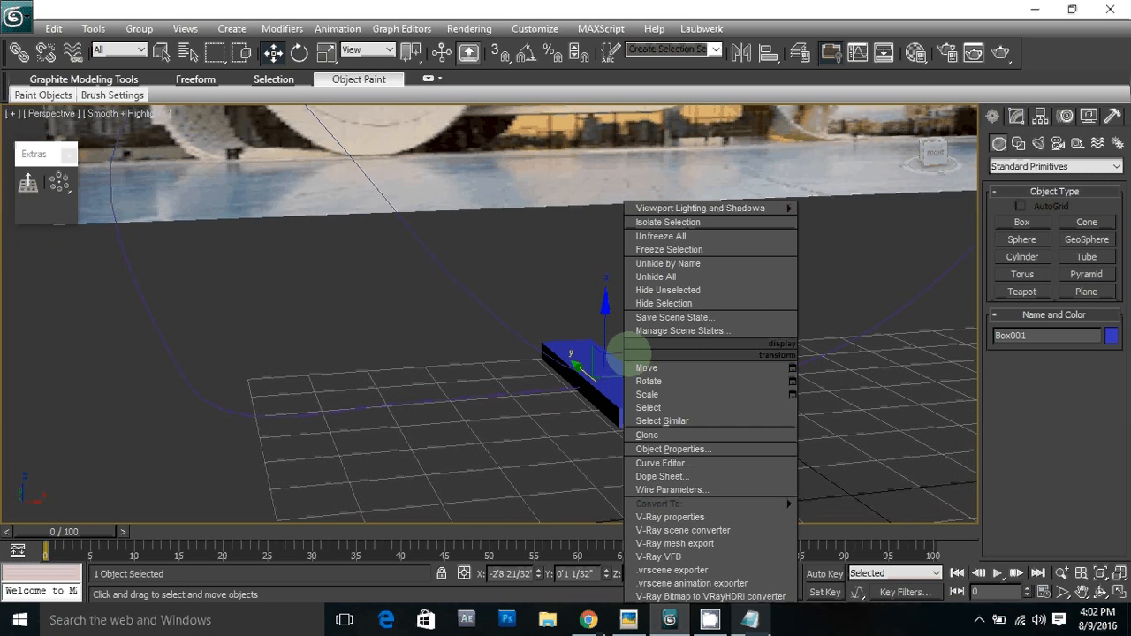
pyautogui.moveTo(707, 503)
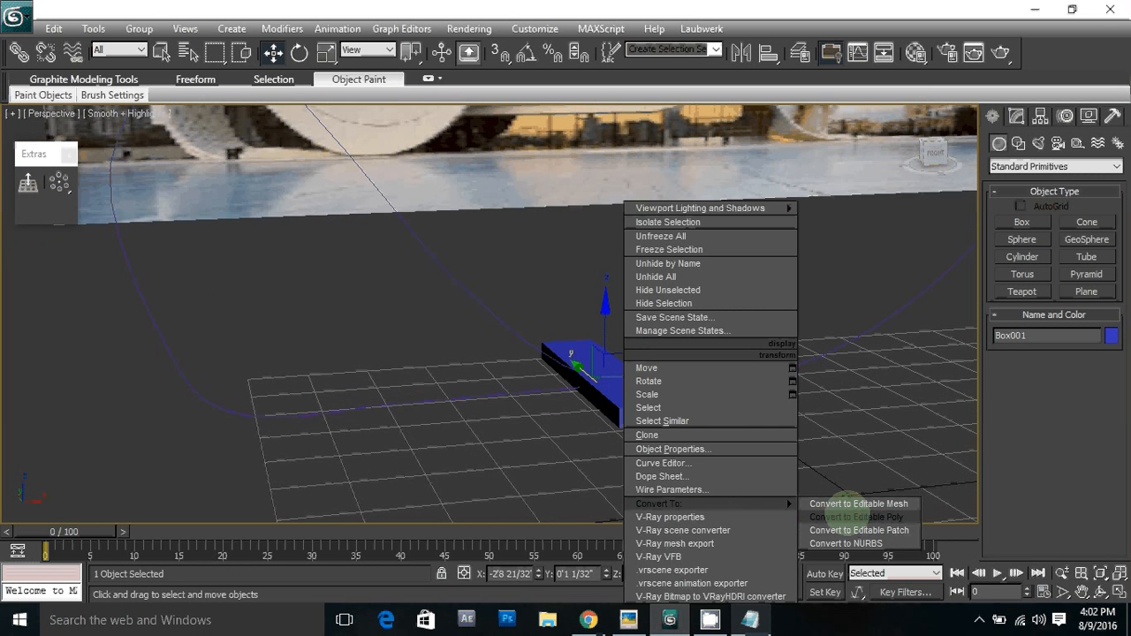
pyautogui.click(857, 517)
pyautogui.keyDown('alt'); pyautogui.moveTo(651, 501); pyautogui.dragTo(649, 493, button='middle'); pyautogui.keyUp('alt')
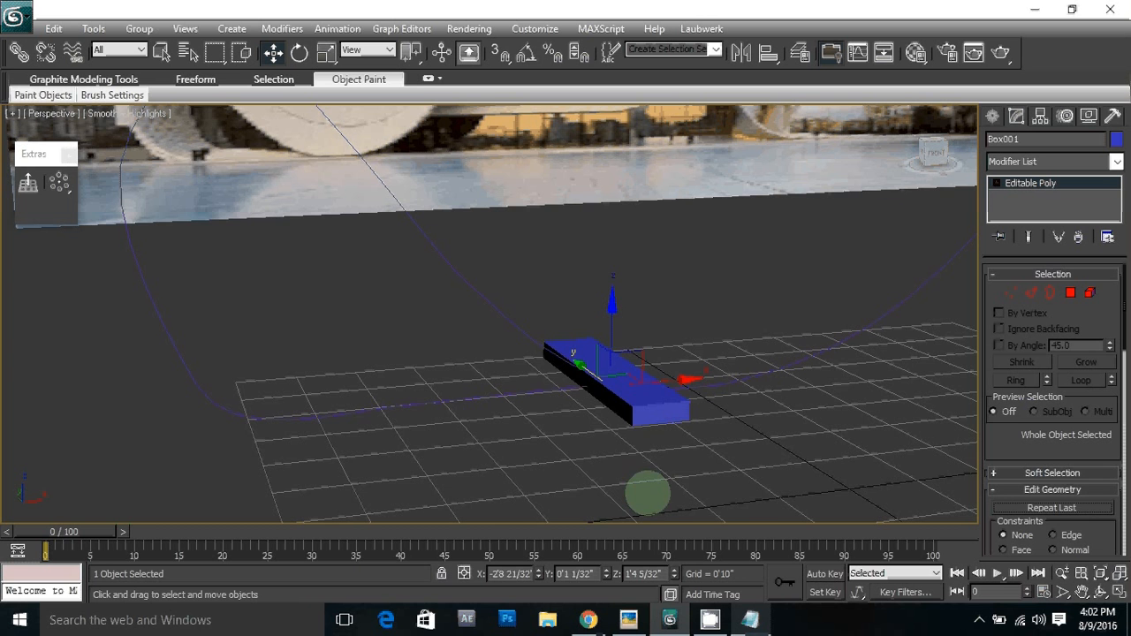
# Step: Select the box's long side polygon facing the traced line and extrude it along that spline
pyautogui.press('4')
pyautogui.click(619, 413)
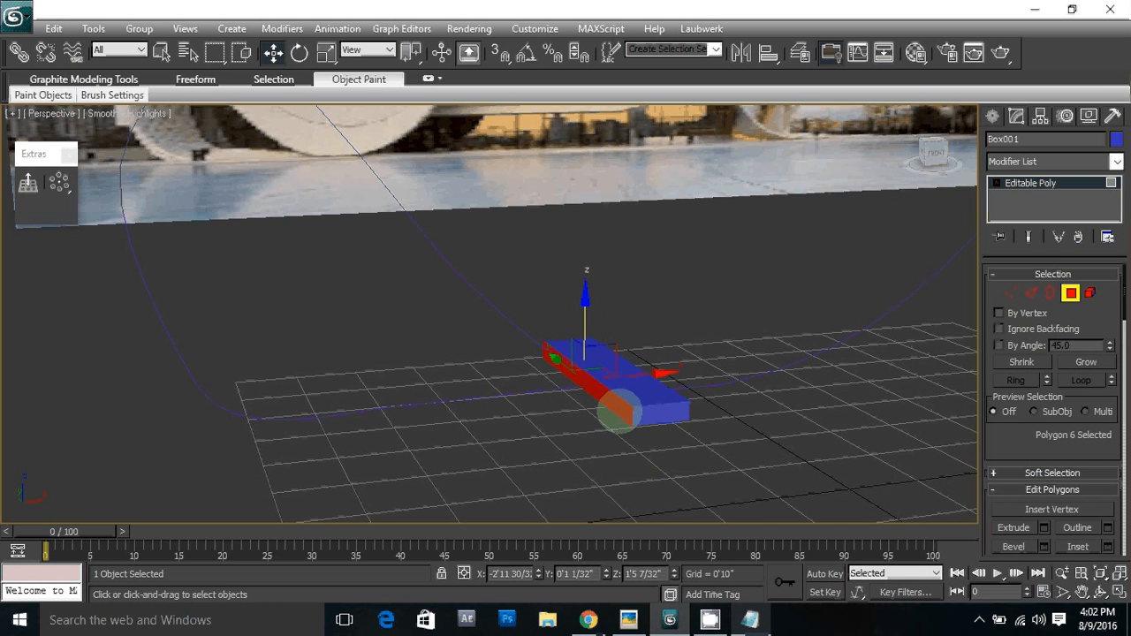
pyautogui.moveTo(619, 413)
pyautogui.keyDown('alt'); pyautogui.mouseDown(button='middle')
pyautogui.moveTo(595, 449)
pyautogui.moveTo(587, 424)
pyautogui.moveTo(568, 421)
pyautogui.moveTo(586, 404)
pyautogui.moveTo(597, 410)
pyautogui.mouseUp(button='middle'); pyautogui.keyUp('alt')
pyautogui.scroll(4, 578, 426)
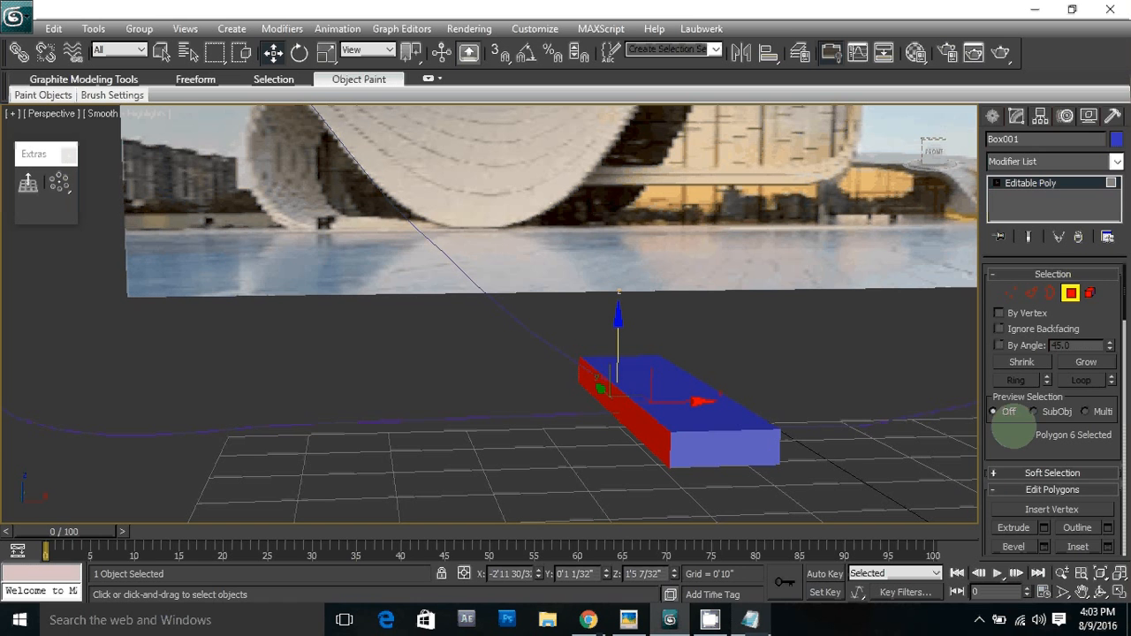
pyautogui.moveTo(1015, 430); pyautogui.dragTo(1010, 260)
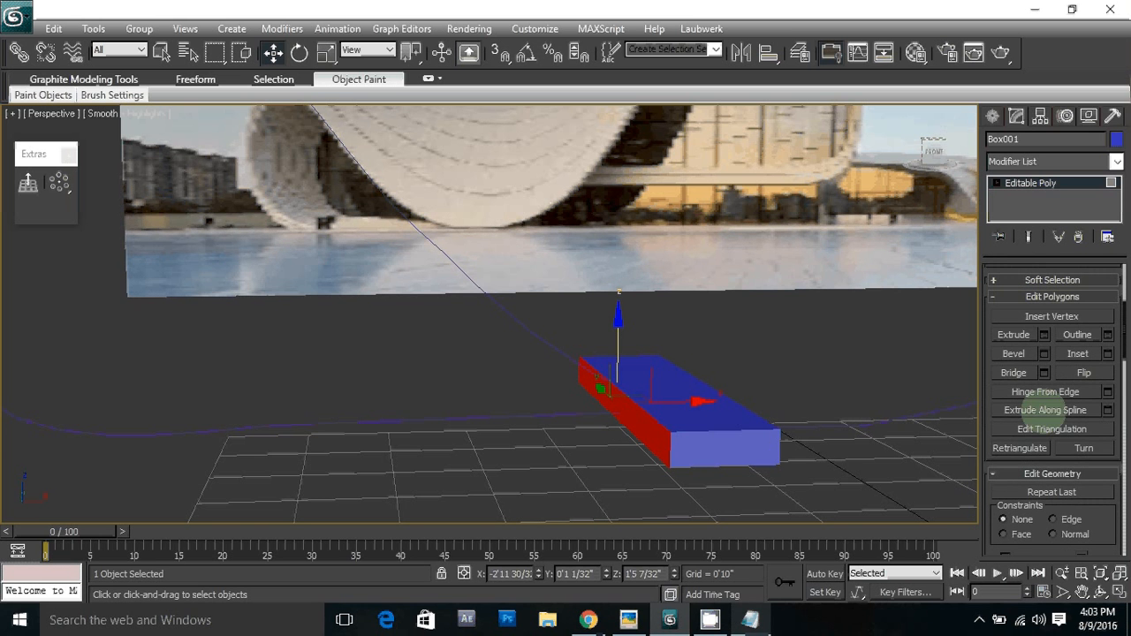
pyautogui.click(1108, 409)
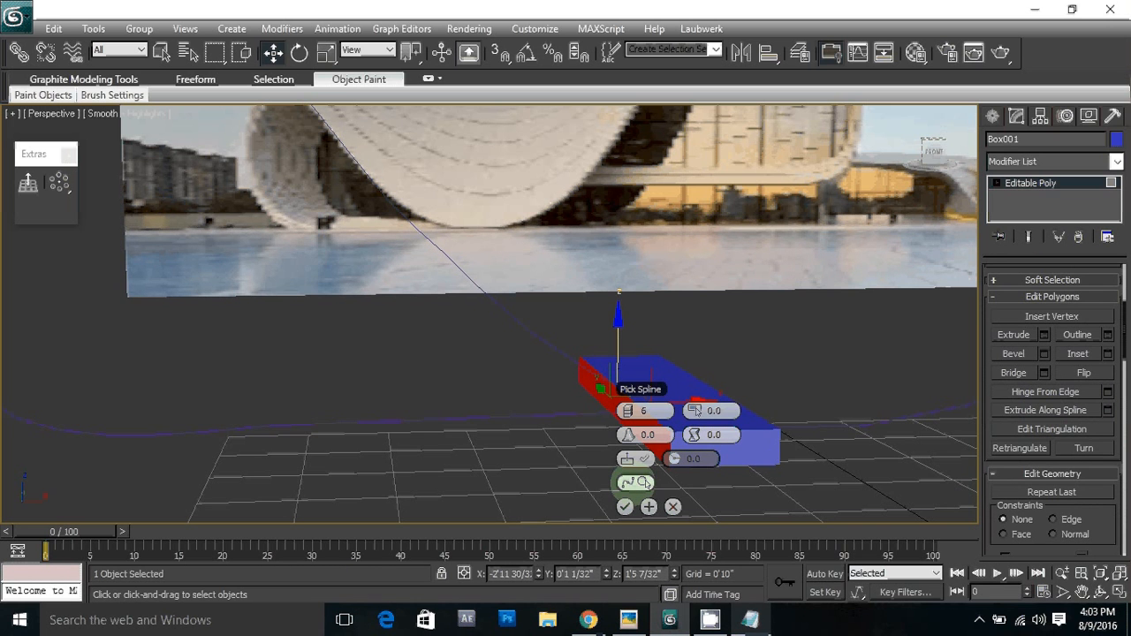
pyautogui.click(641, 483)
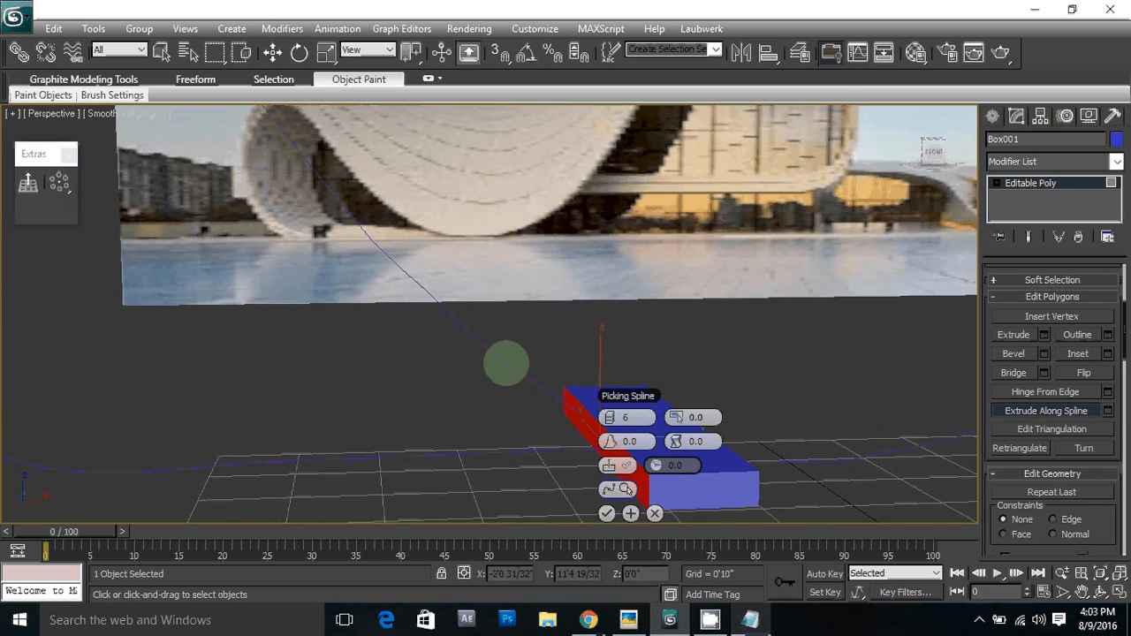
pyautogui.click(507, 364)
# Step: Set the spline extrusion to 22 segments so the strip follows the curve more smoothly
pyautogui.scroll(-4, 506, 363)
pyautogui.scroll(2, 453, 388)
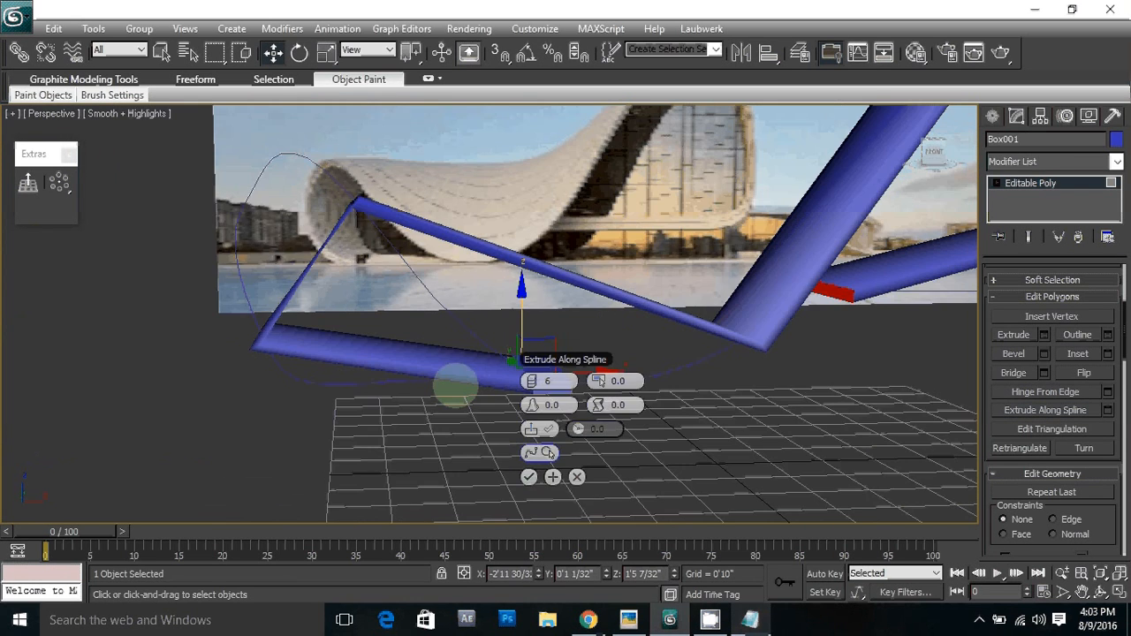
pyautogui.scroll(-1, 448, 386)
pyautogui.scroll(3, 446, 387)
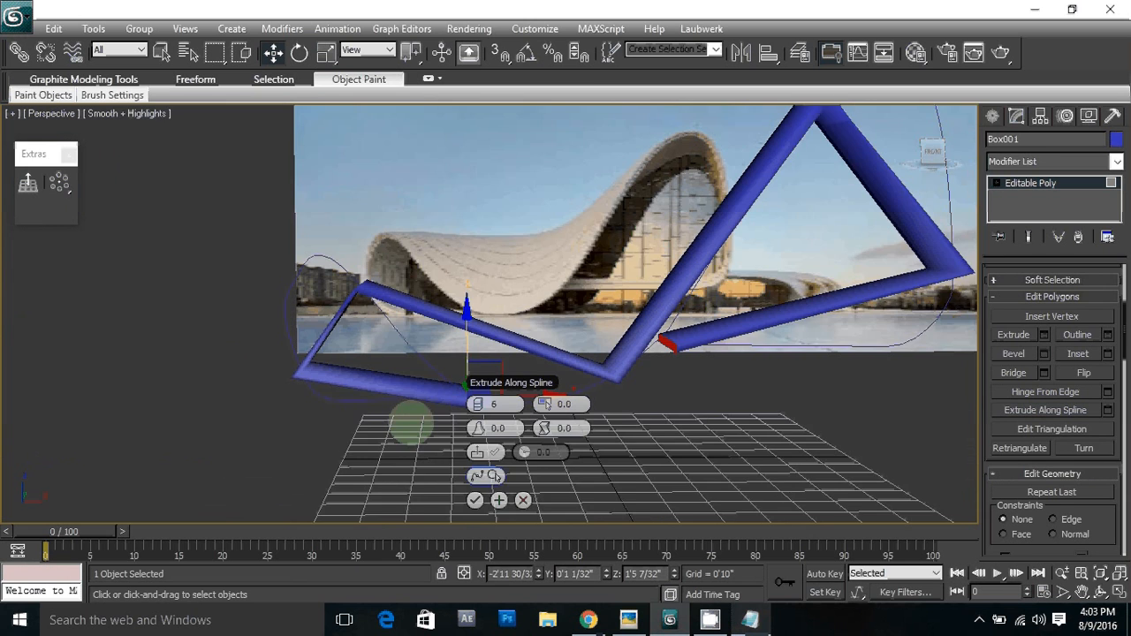
pyautogui.moveTo(407, 439); pyautogui.dragTo(428, 393, button='middle')
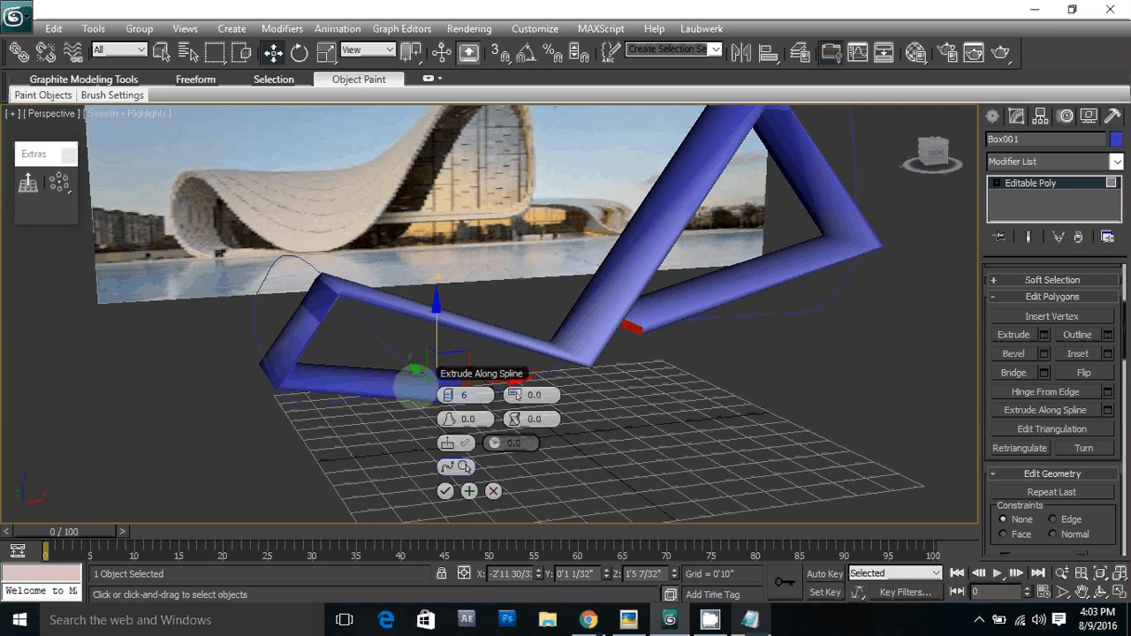
pyautogui.moveTo(388, 369); pyautogui.dragTo(376, 369, button='middle')
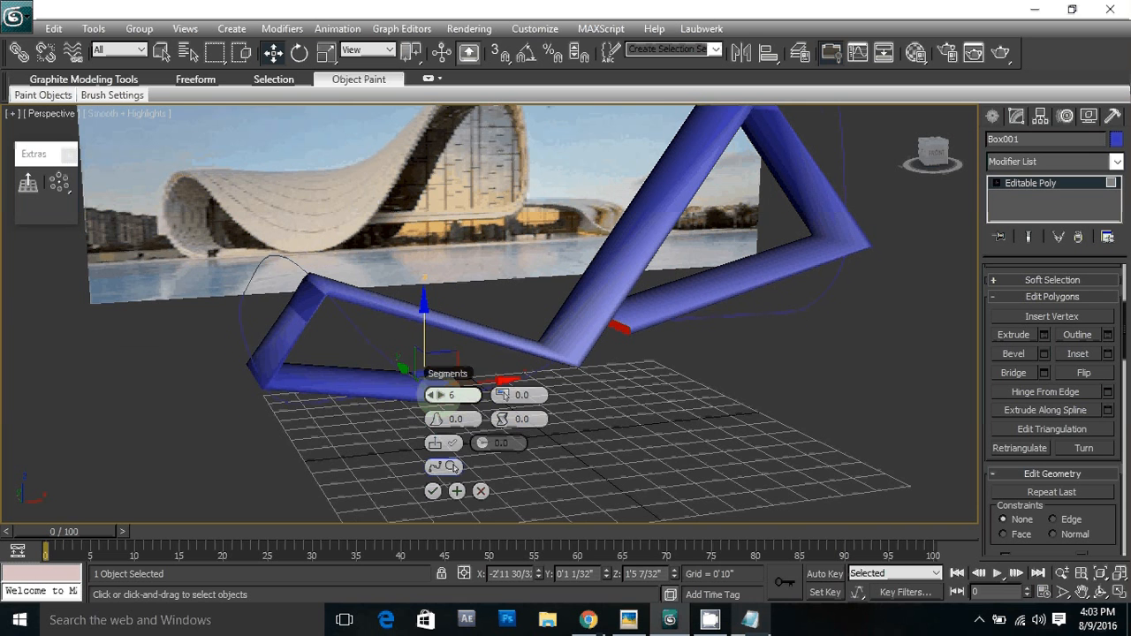
pyautogui.moveTo(452, 468); pyautogui.dragTo(440, 490, button='middle')
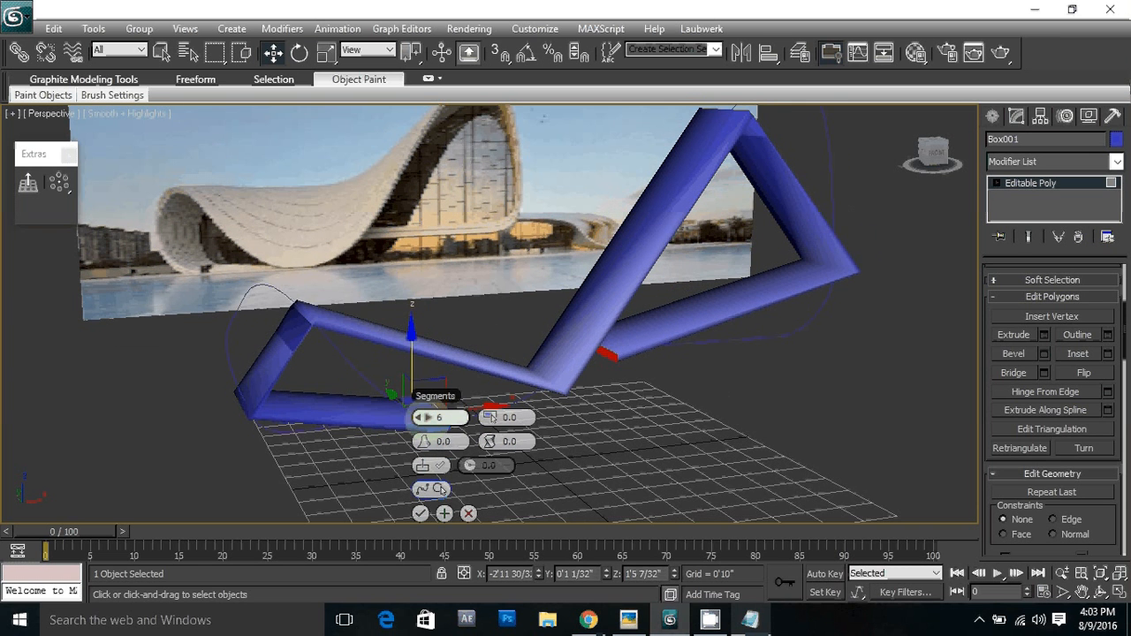
pyautogui.click(428, 417)
pyautogui.moveTo(431, 418); pyautogui.dragTo(491, 417)
pyautogui.keyDown('alt'); pyautogui.moveTo(482, 413); pyautogui.dragTo(530, 392, button='middle'); pyautogui.keyUp('alt')
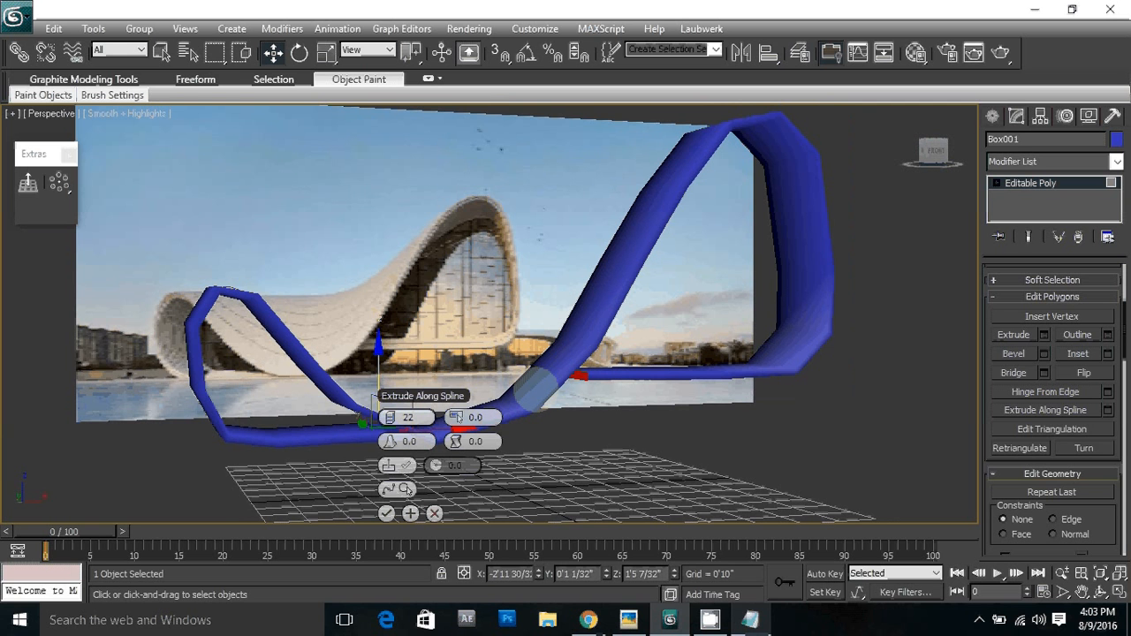
# Step: Turn on edged faces in the perspective view and accept the extrusion along the spline
pyautogui.press('F4')
pyautogui.keyDown('alt'); pyautogui.moveTo(528, 389); pyautogui.dragTo(601, 362, button='middle'); pyautogui.keyUp('alt')
pyautogui.scroll(-3, 601, 362)
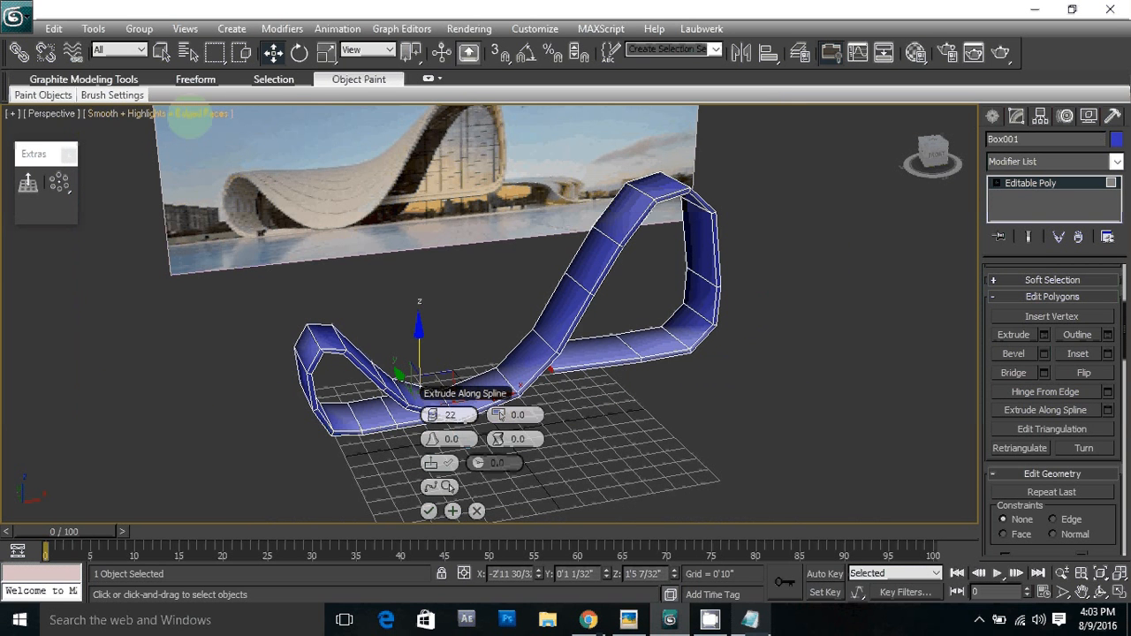
pyautogui.scroll(2, 638, 341)
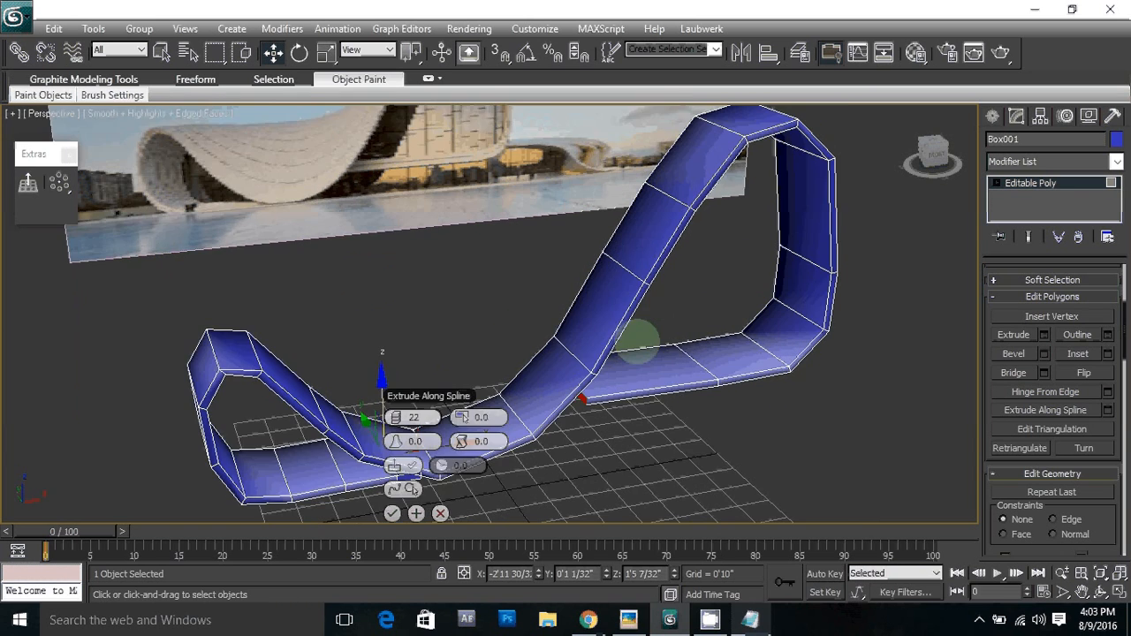
pyautogui.moveTo(638, 340); pyautogui.dragTo(609, 227, button='middle')
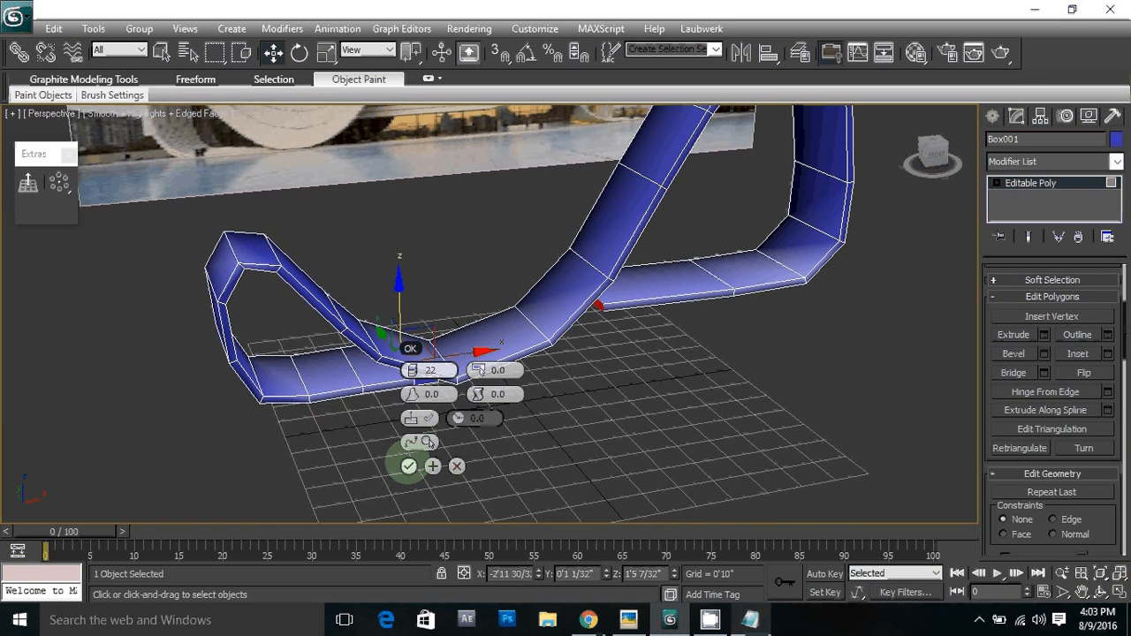
pyautogui.click(408, 466)
# Step: Select the four vertices at the strip's starting end and move them back along X to about -2'9"
pyautogui.keyDown('alt'); pyautogui.moveTo(566, 330); pyautogui.dragTo(523, 322, button='middle'); pyautogui.keyUp('alt')
pyautogui.scroll(-3, 613, 361)
pyautogui.scroll(3, 541, 327)
pyautogui.scroll(3, 579, 318)
pyautogui.press('F3')
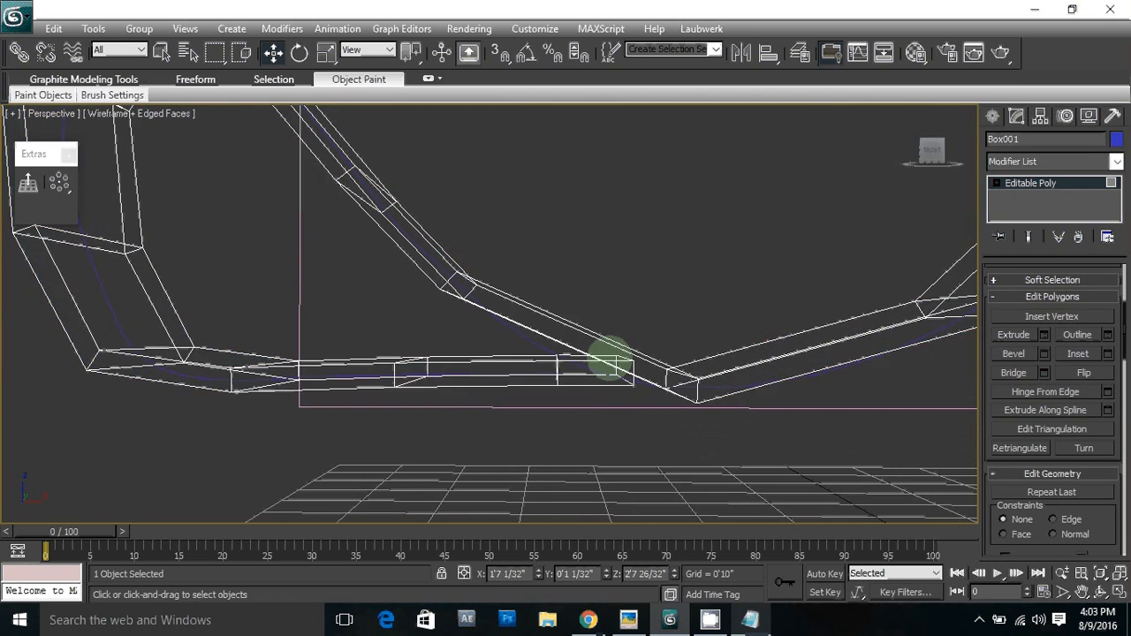
pyautogui.keyDown('alt'); pyautogui.moveTo(606, 356); pyautogui.dragTo(556, 354, button='middle'); pyautogui.keyUp('alt')
pyautogui.press('1')
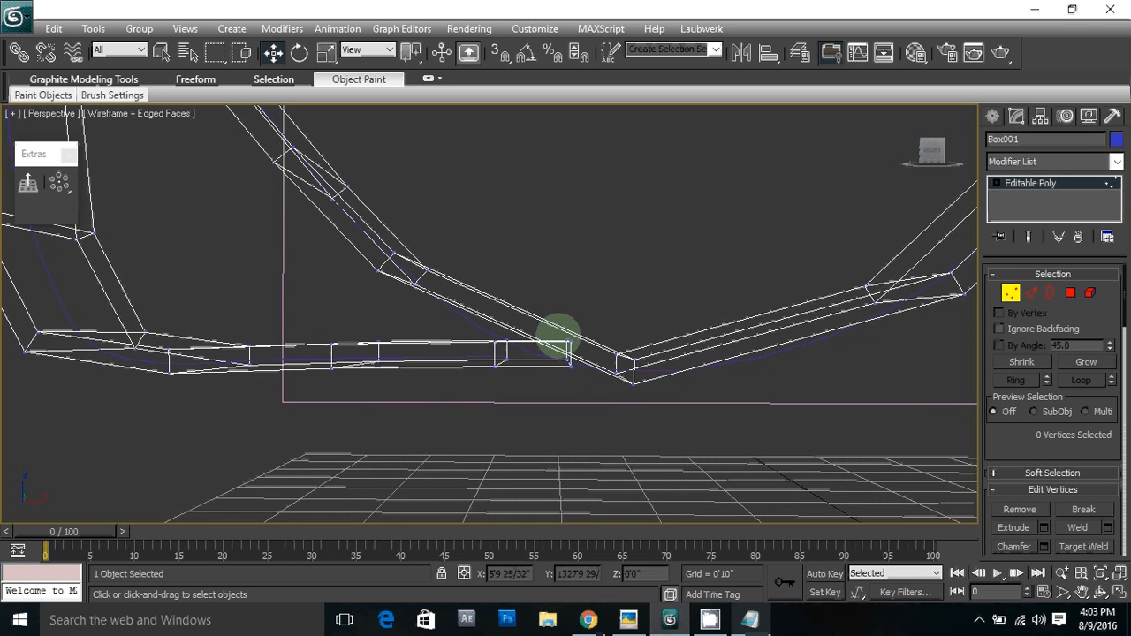
pyautogui.moveTo(556, 333); pyautogui.dragTo(580, 374)
pyautogui.keyDown('alt'); pyautogui.moveTo(581, 374); pyautogui.dragTo(639, 379, button='middle'); pyautogui.keyUp('alt')
pyautogui.moveTo(661, 366); pyautogui.dragTo(623, 361)
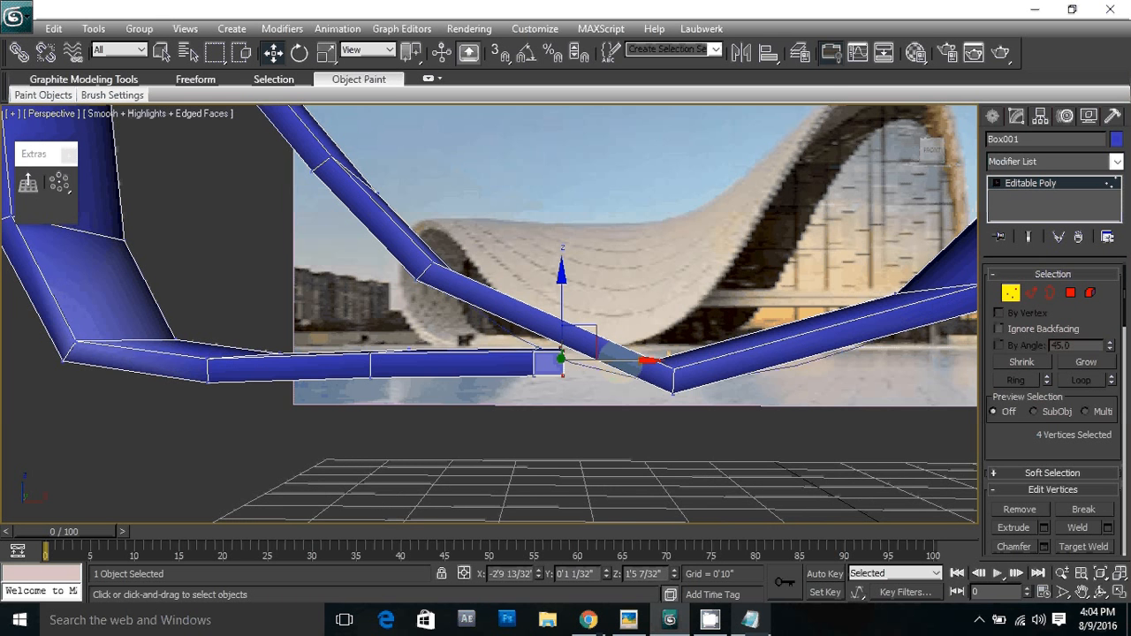
# Step: Move the next ring of four vertices from the strip's starting end along X to about -3'4"
pyautogui.moveTo(621, 360); pyautogui.dragTo(662, 383, button='middle')
pyautogui.press('alt')
pyautogui.moveTo(557, 365); pyautogui.dragTo(525, 381)
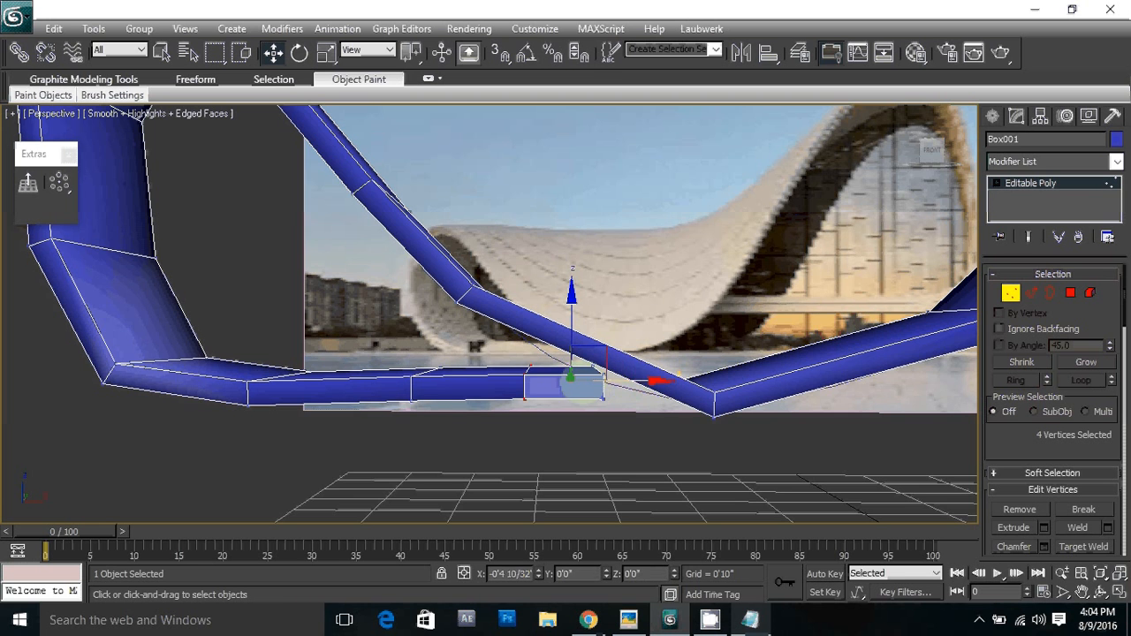
# Step: Examine the whole extruded strip in perspective and against the reference photo in the front view
pyautogui.scroll(-5, 582, 387)
pyautogui.keyDown('alt'); pyautogui.moveTo(581, 387); pyautogui.dragTo(599, 345, button='middle'); pyautogui.keyUp('alt')
pyautogui.scroll(3, 571, 342)
pyautogui.scroll(-5, 638, 319)
pyautogui.scroll(5, 638, 378)
pyautogui.scroll(3, 667, 338)
pyautogui.scroll(-4, 621, 336)
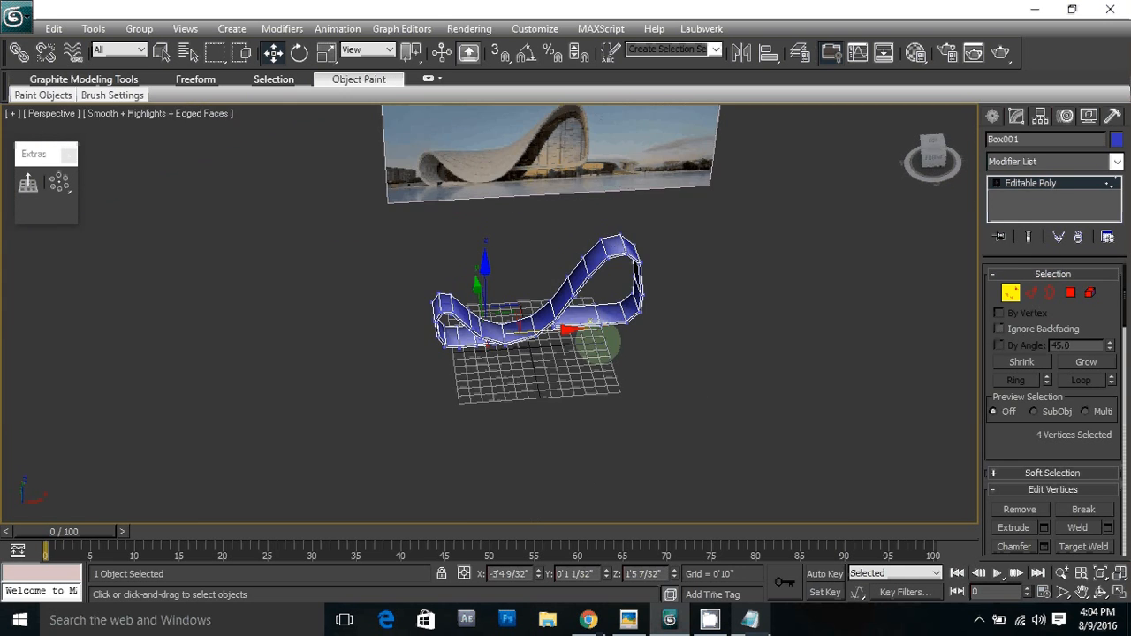
pyautogui.press('1')
pyautogui.press('f')
pyautogui.press('z')
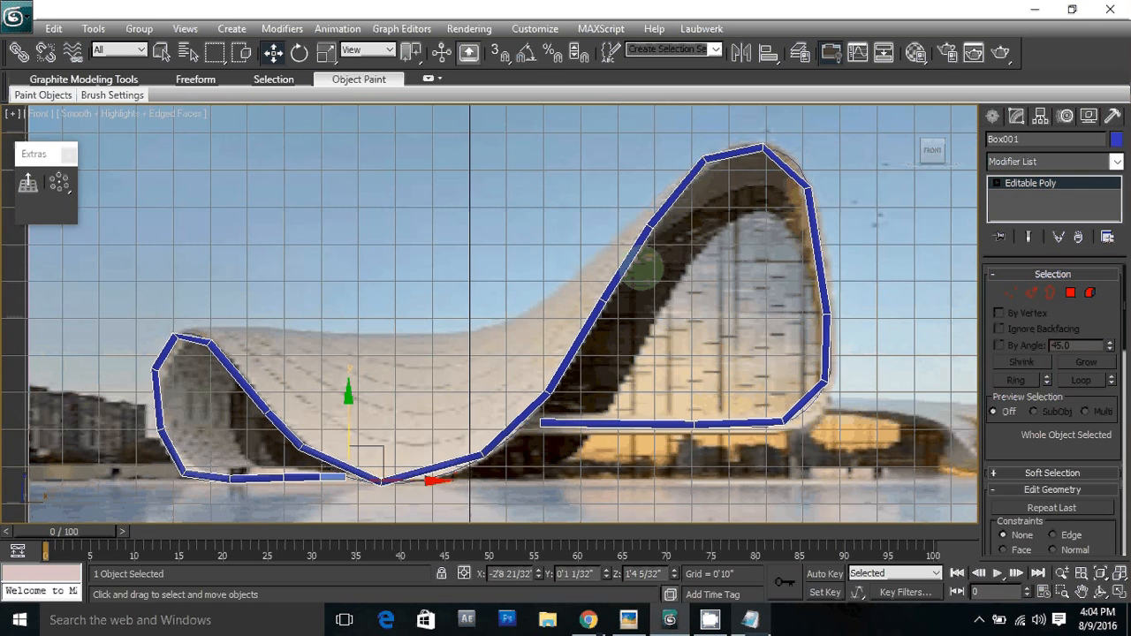
pyautogui.scroll(-2, 643, 268)
pyautogui.scroll(-2, 663, 227)
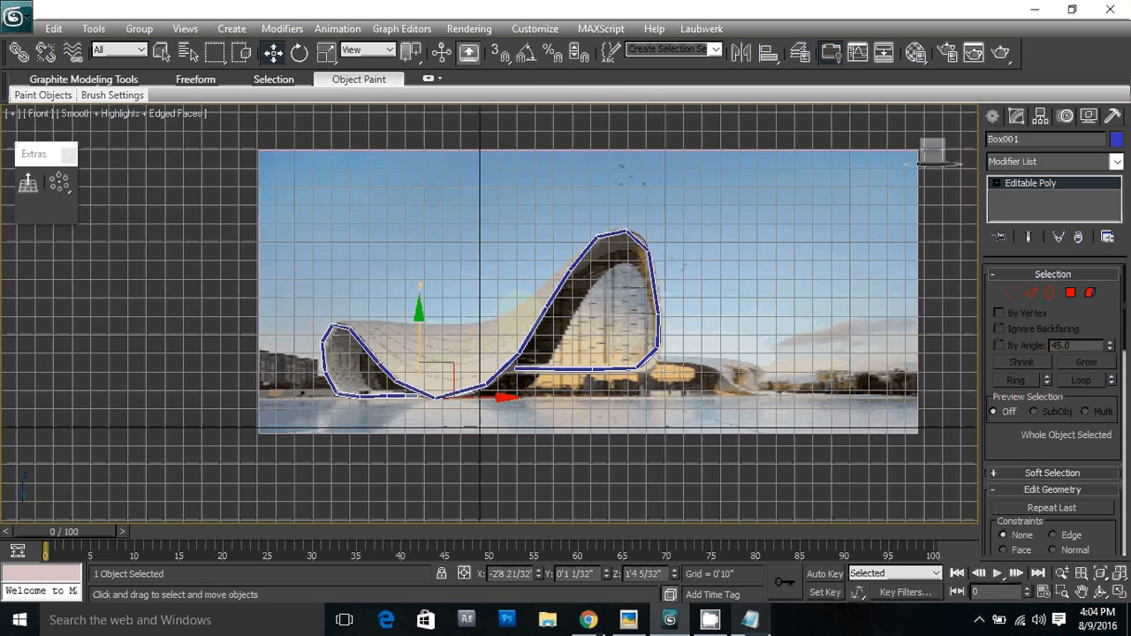
pyautogui.scroll(2, 495, 317)
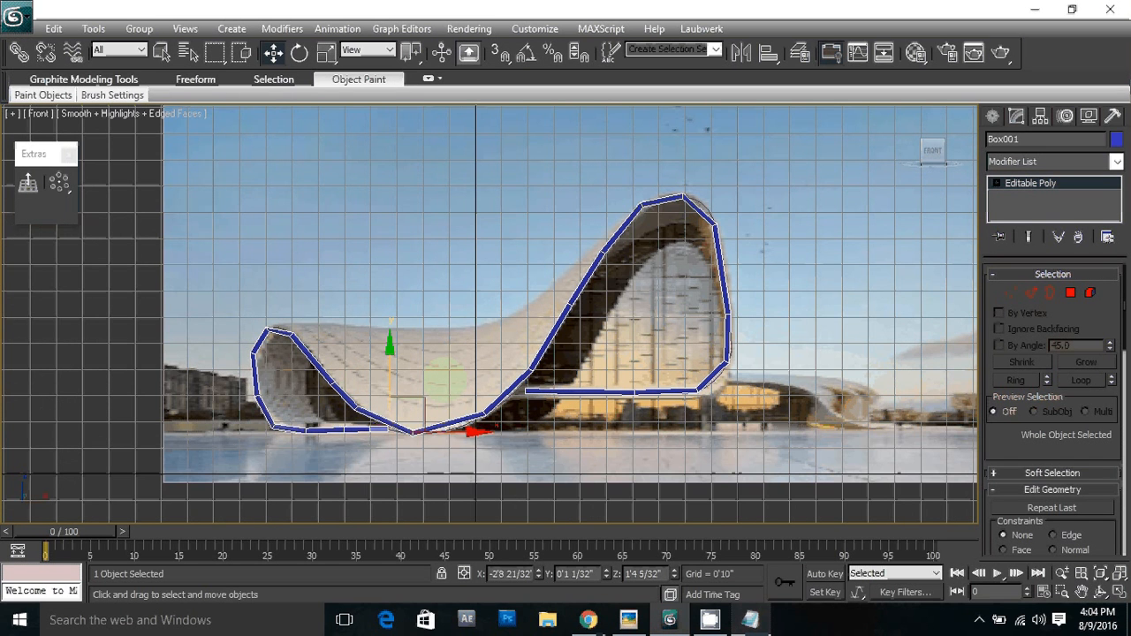
pyautogui.press('p')
pyautogui.keyDown('alt'); pyautogui.moveTo(457, 375); pyautogui.dragTo(449, 430, button='middle'); pyautogui.keyUp('alt')
# Step: Select all vertices along the strip's rear side from the top view and move them along Y to about 6'7", widening the shell
pyautogui.press('t')
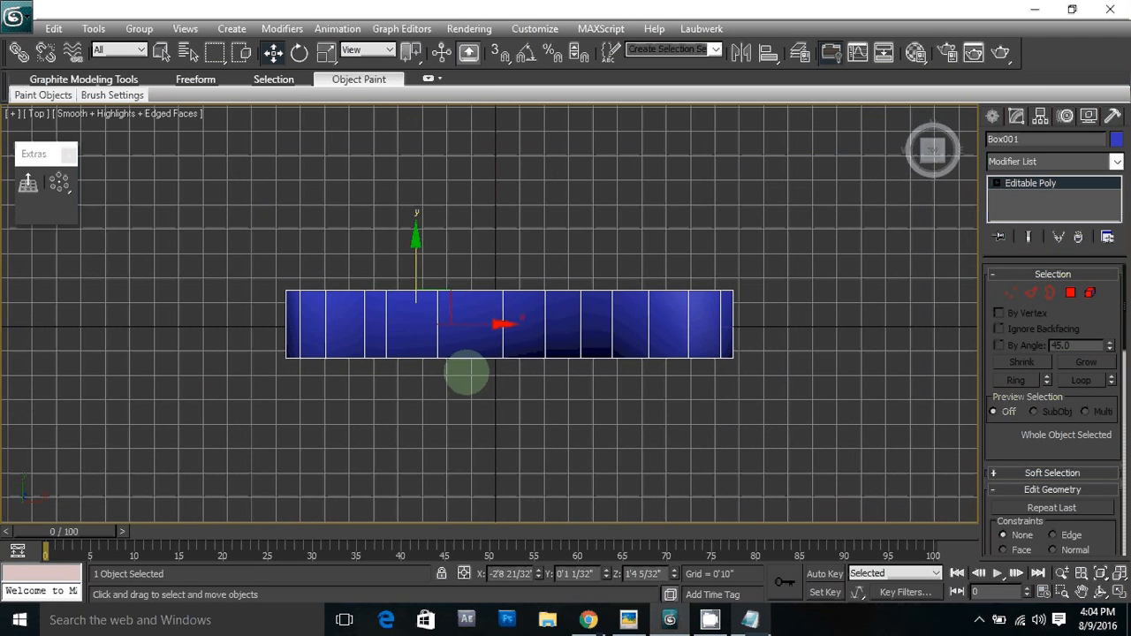
pyautogui.press('1')
pyautogui.moveTo(246, 239); pyautogui.dragTo(757, 306)
pyautogui.press('p')
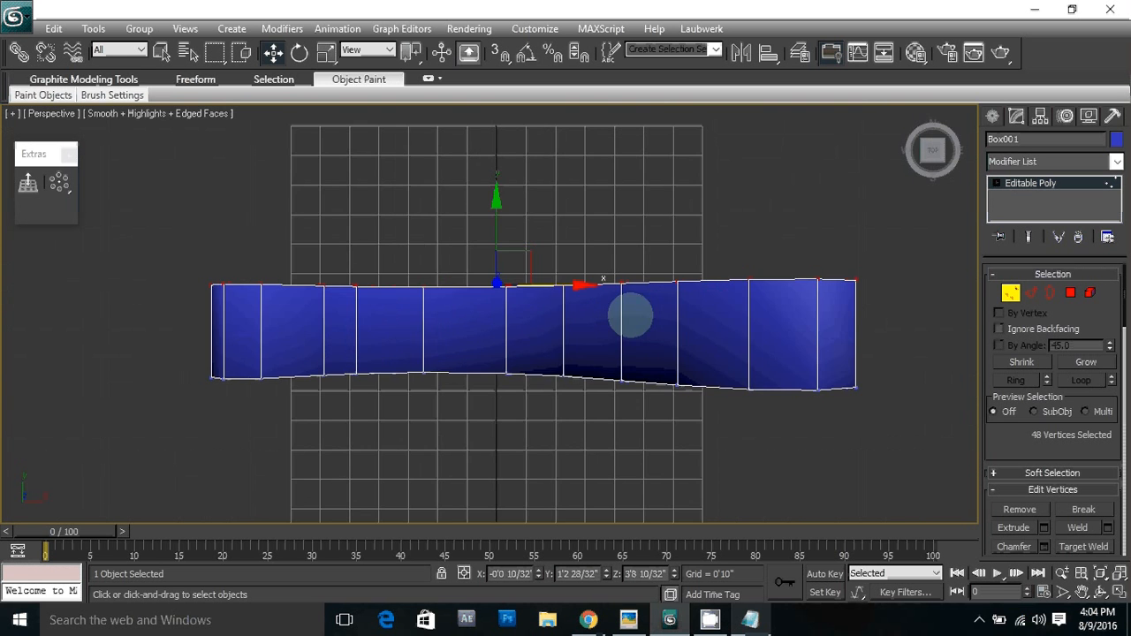
pyautogui.keyDown('alt'); pyautogui.moveTo(525, 331); pyautogui.dragTo(549, 234, button='middle'); pyautogui.keyUp('alt')
pyautogui.moveTo(549, 266); pyautogui.dragTo(593, 409, button='middle')
pyautogui.scroll(-5, 593, 409)
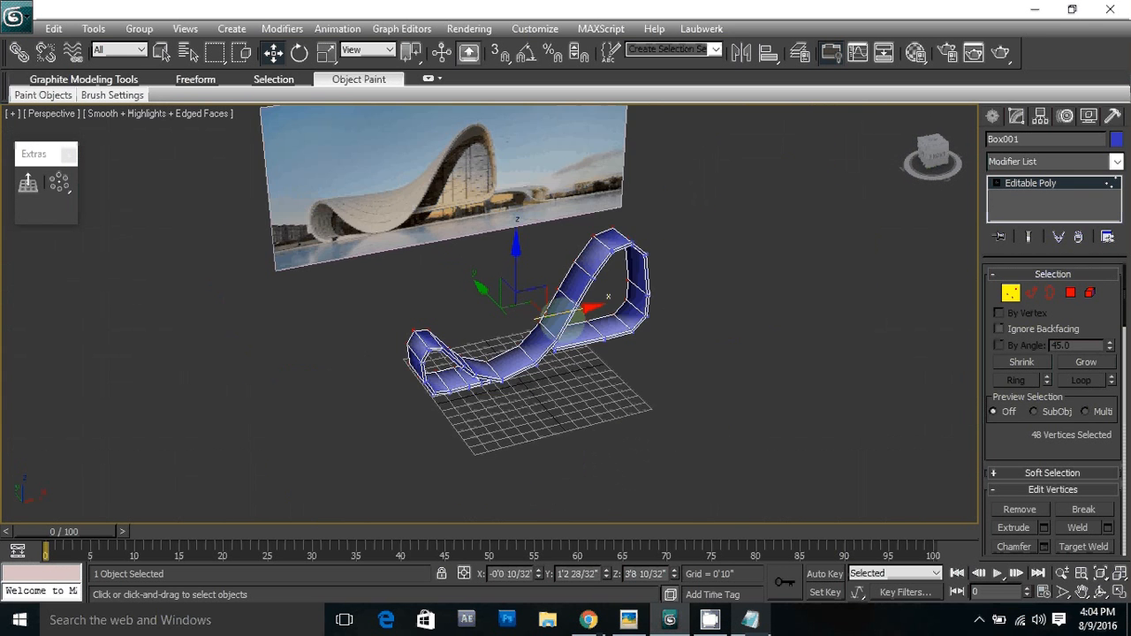
pyautogui.moveTo(530, 323)
pyautogui.keyDown('alt'); pyautogui.mouseDown(button='middle')
pyautogui.moveTo(626, 313)
pyautogui.moveTo(542, 337)
pyautogui.mouseUp(button='middle'); pyautogui.keyUp('alt')
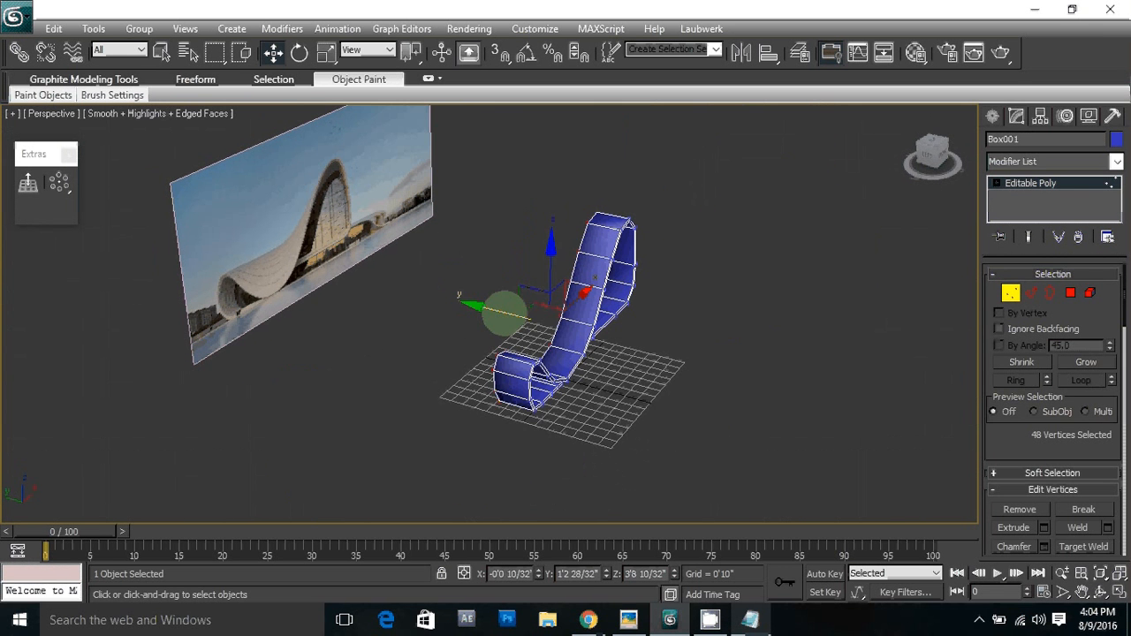
pyautogui.moveTo(508, 313); pyautogui.dragTo(423, 295)
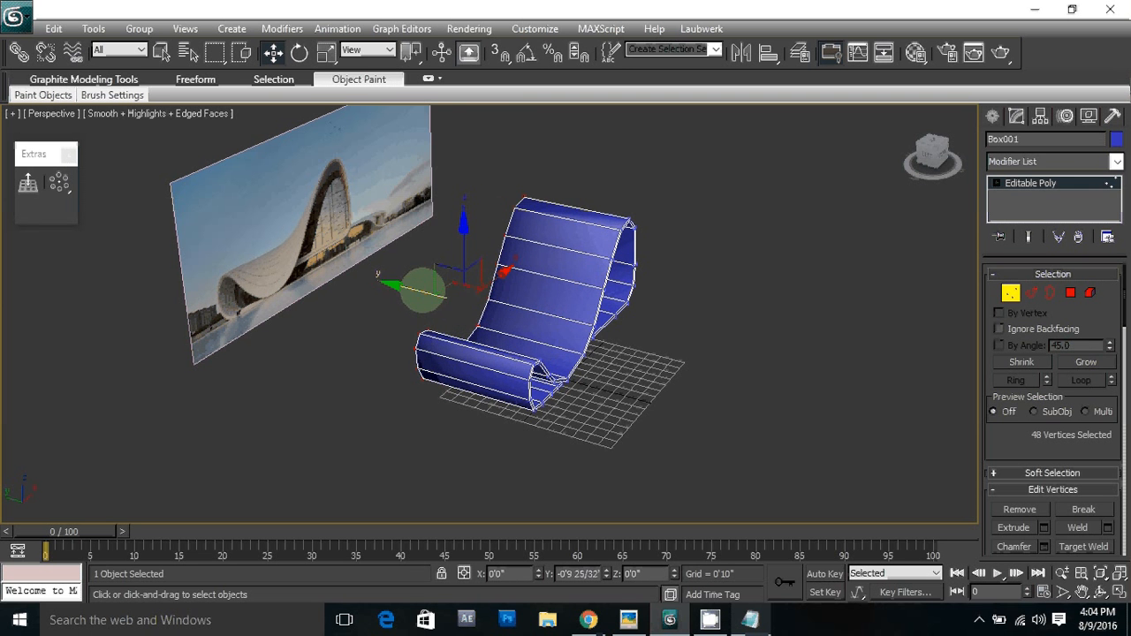
# Step: Select the four lengthwise edges of the segment just past the strip's lowest bend and connect them with one segment
pyautogui.keyDown('alt'); pyautogui.moveTo(558, 333); pyautogui.dragTo(498, 382, button='middle'); pyautogui.keyUp('alt')
pyautogui.press('f')
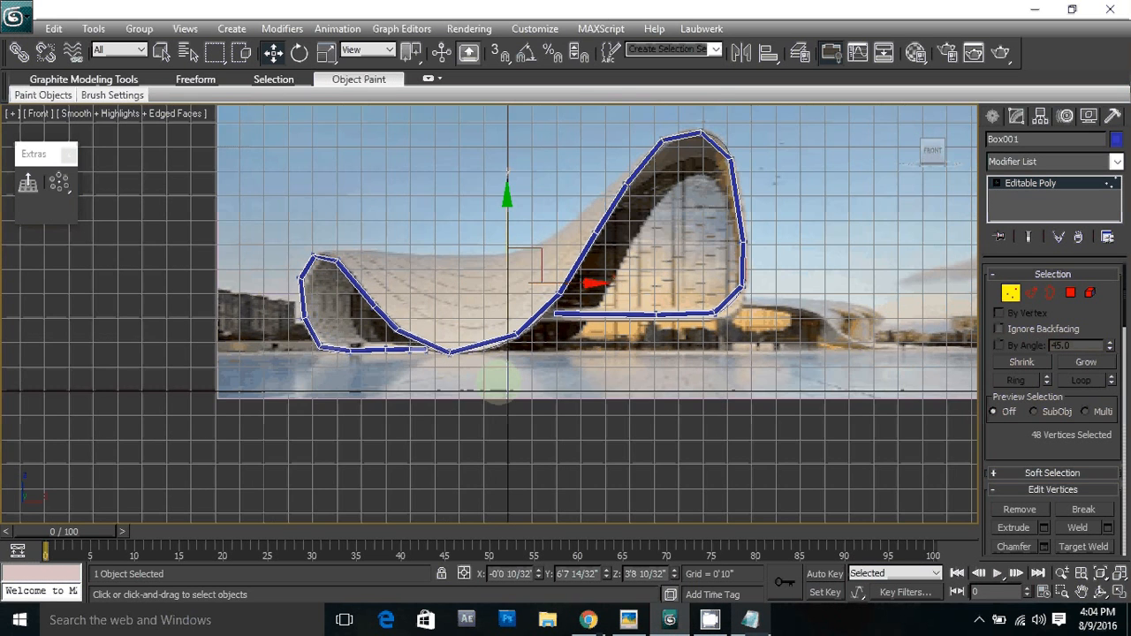
pyautogui.scroll(5, 500, 367)
pyautogui.moveTo(517, 370); pyautogui.dragTo(552, 349)
pyautogui.press('2')
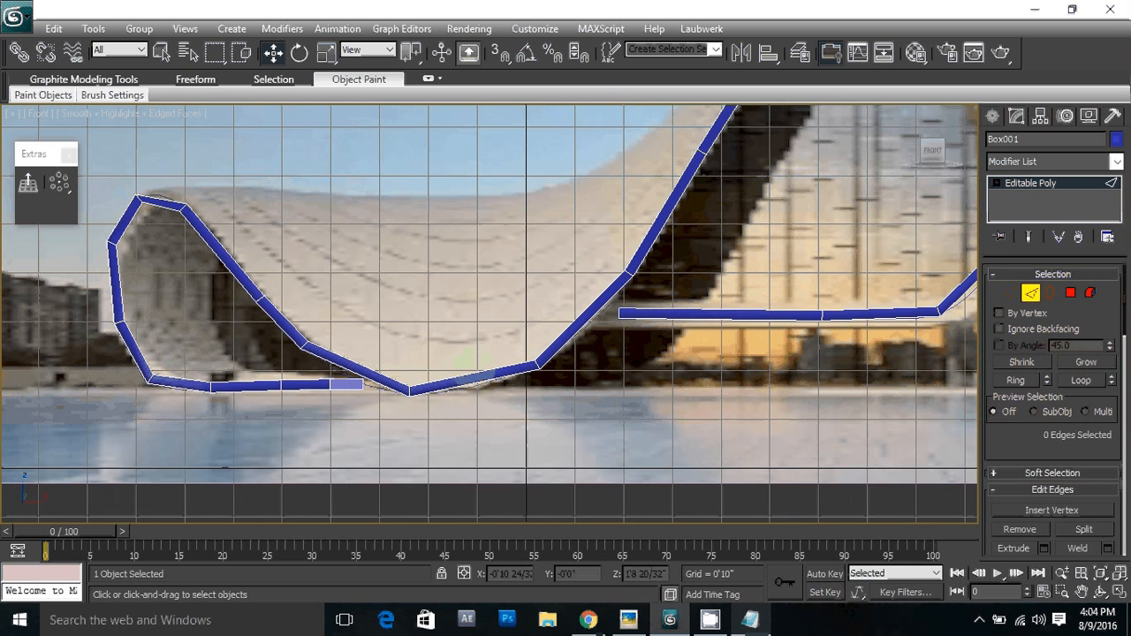
pyautogui.click(477, 376)
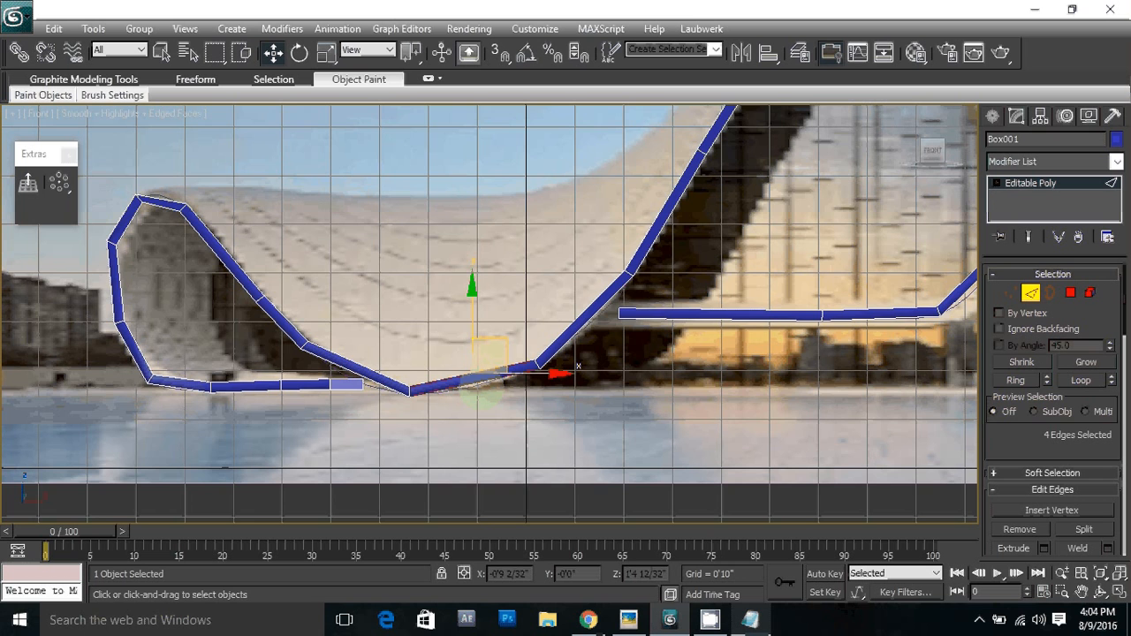
pyautogui.press('p')
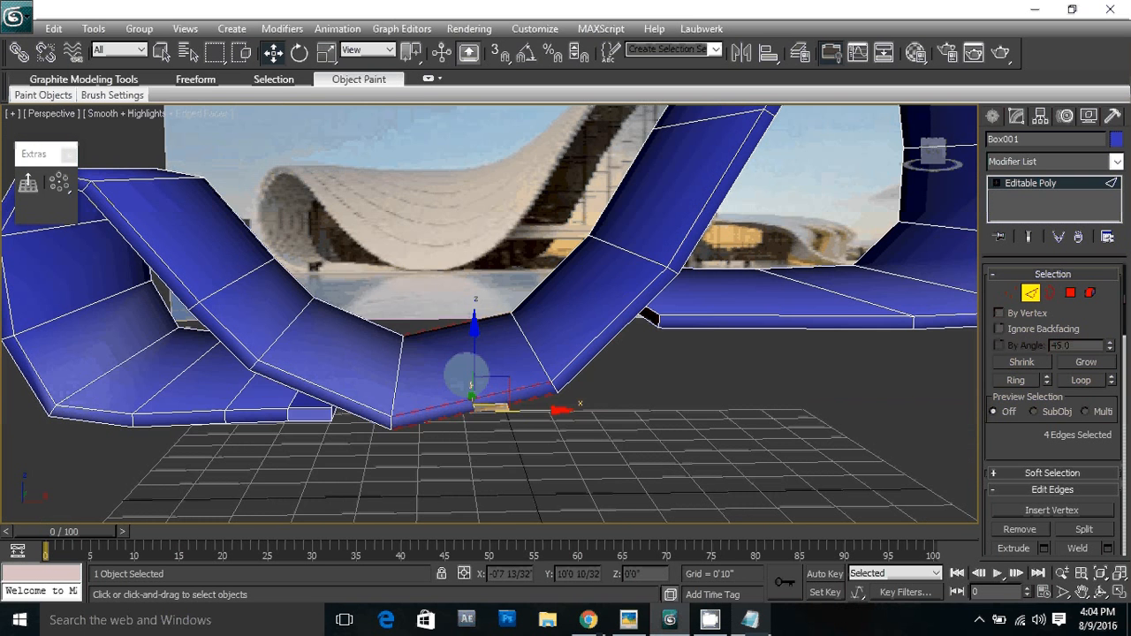
pyautogui.rightClick(471, 376)
pyautogui.click(300, 414)
pyautogui.click(465, 403)
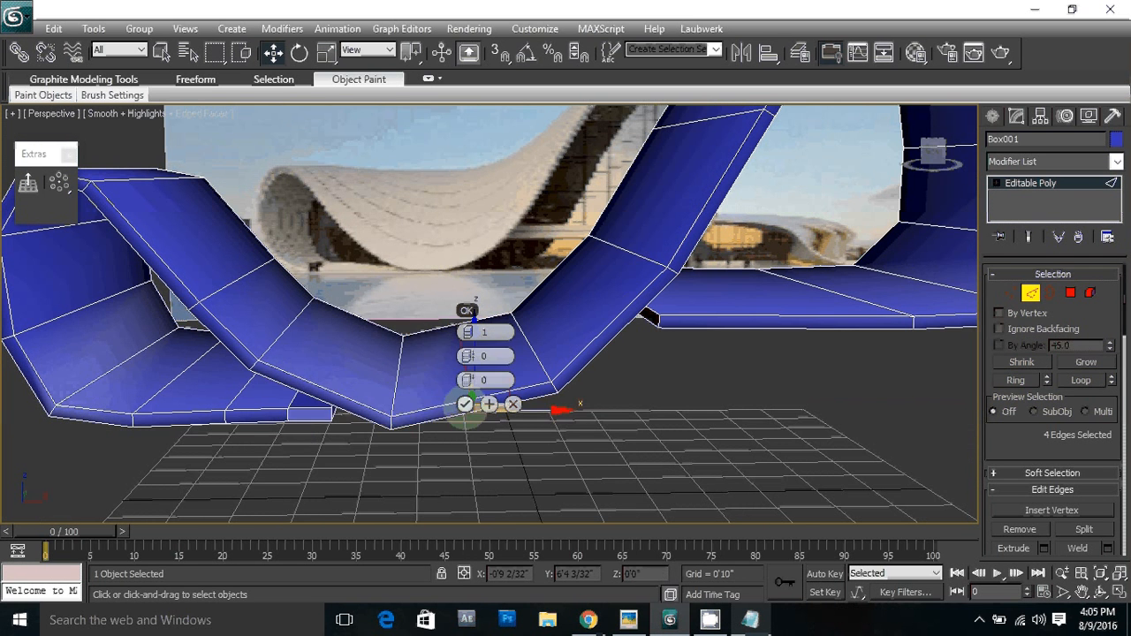
# Step: In the front view, move the new edge loop down about 2.5" to Z 1'4", matching the building's curved base in the photo
pyautogui.press('f')
pyautogui.scroll(2, 467, 408)
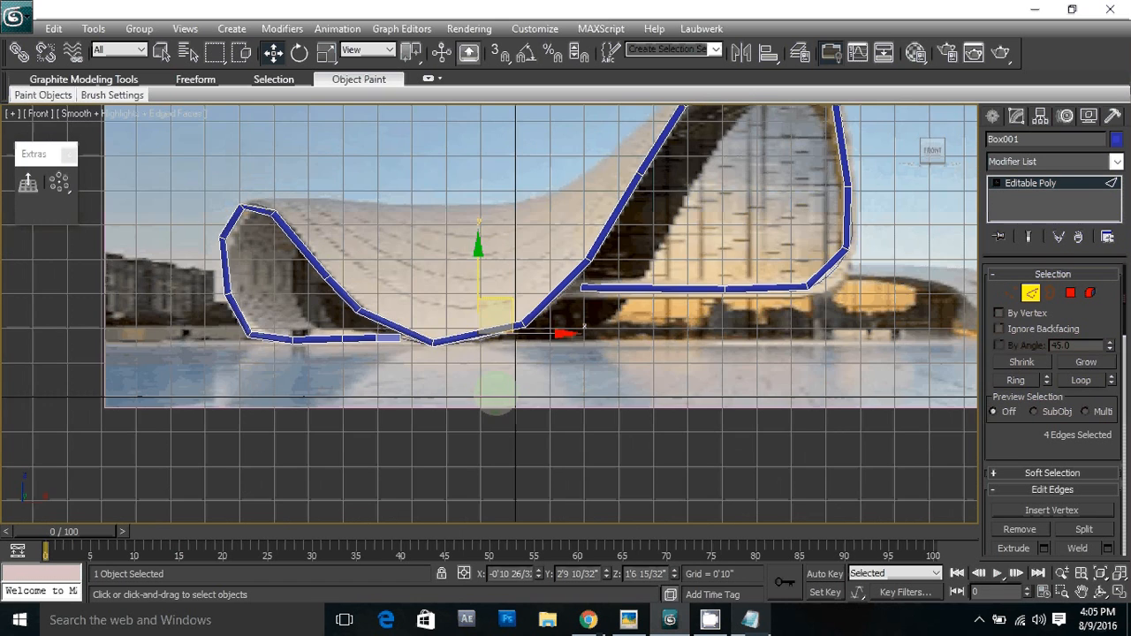
pyautogui.scroll(2, 495, 391)
pyautogui.moveTo(516, 324); pyautogui.dragTo(515, 336)
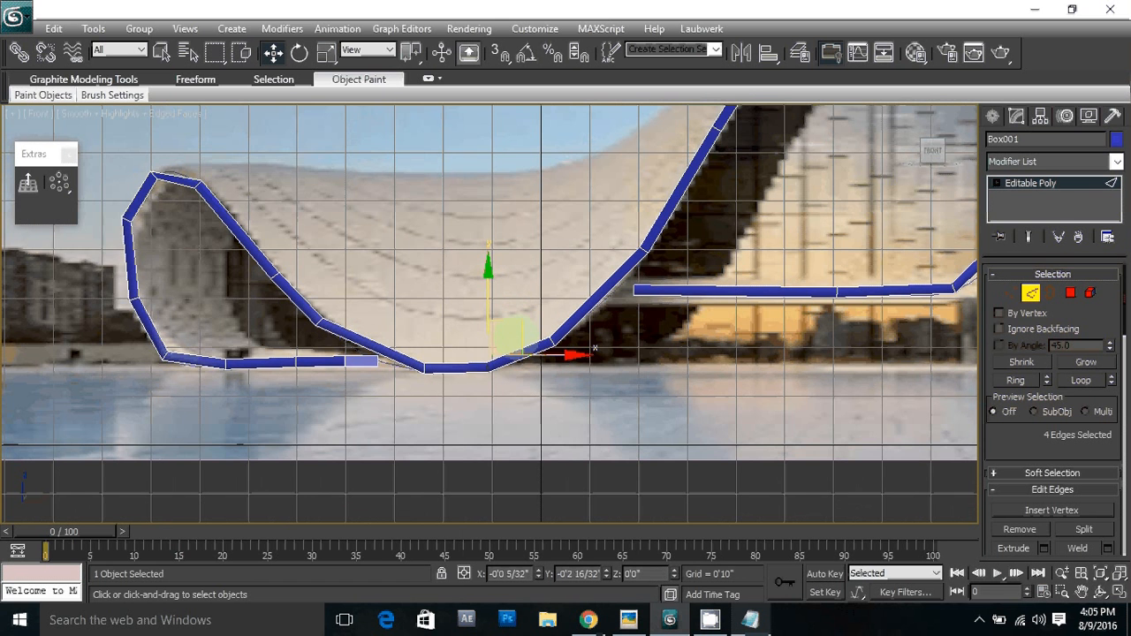
pyautogui.press('p')
pyautogui.scroll(-3, 531, 354)
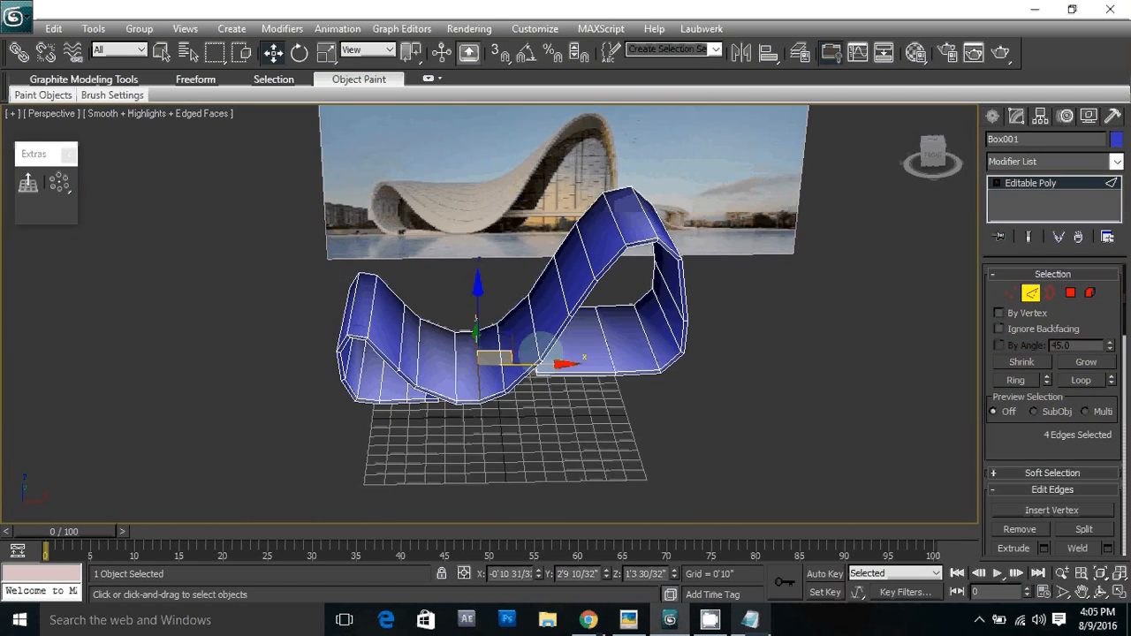
# Step: At vertex level, select the six rear-side vertices at the strip's lowest bend
pyautogui.keyDown('alt'); pyautogui.moveTo(531, 354); pyautogui.dragTo(478, 312, button='middle'); pyautogui.keyUp('alt')
pyautogui.scroll(5, 508, 333)
pyautogui.press('1')
pyautogui.click(515, 285)
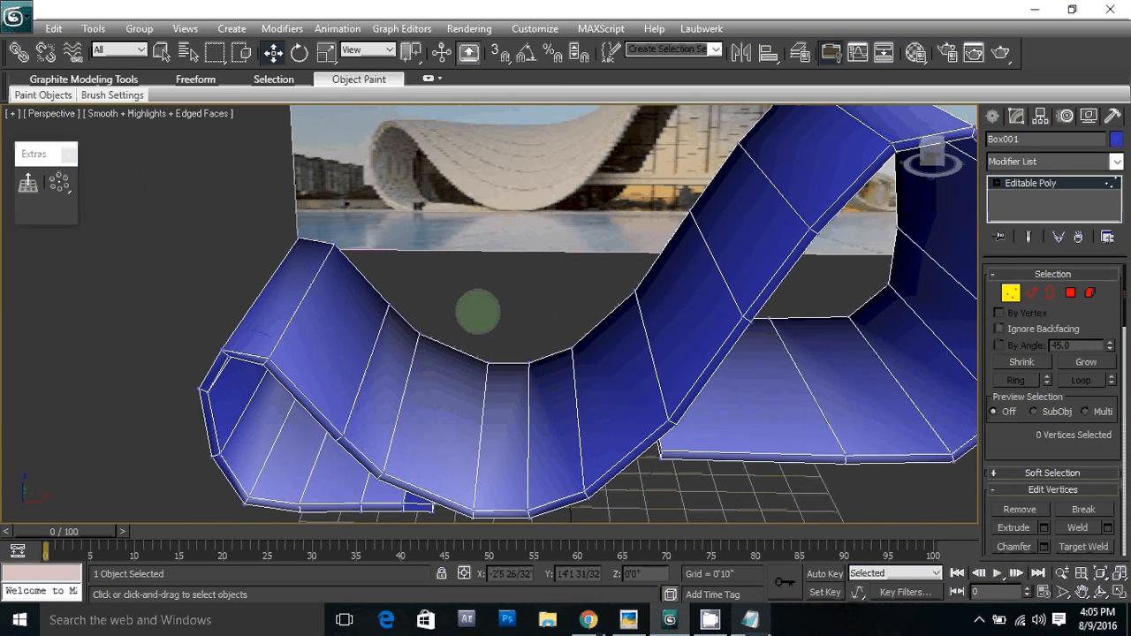
pyautogui.moveTo(478, 312); pyautogui.dragTo(581, 376)
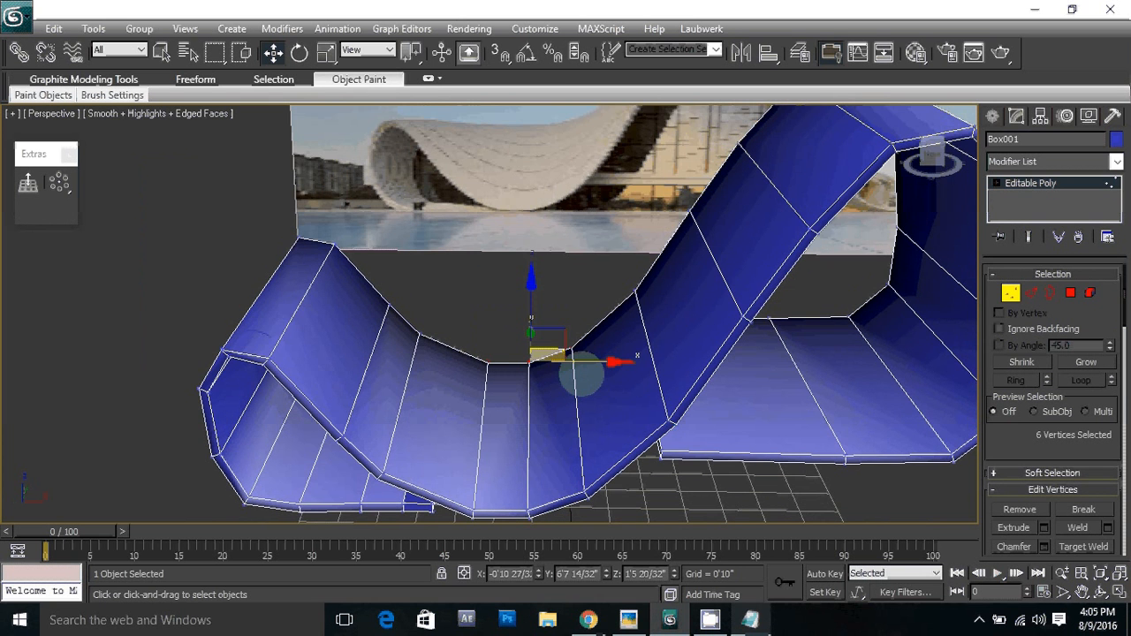
pyautogui.press('F3')
pyautogui.press('F3')
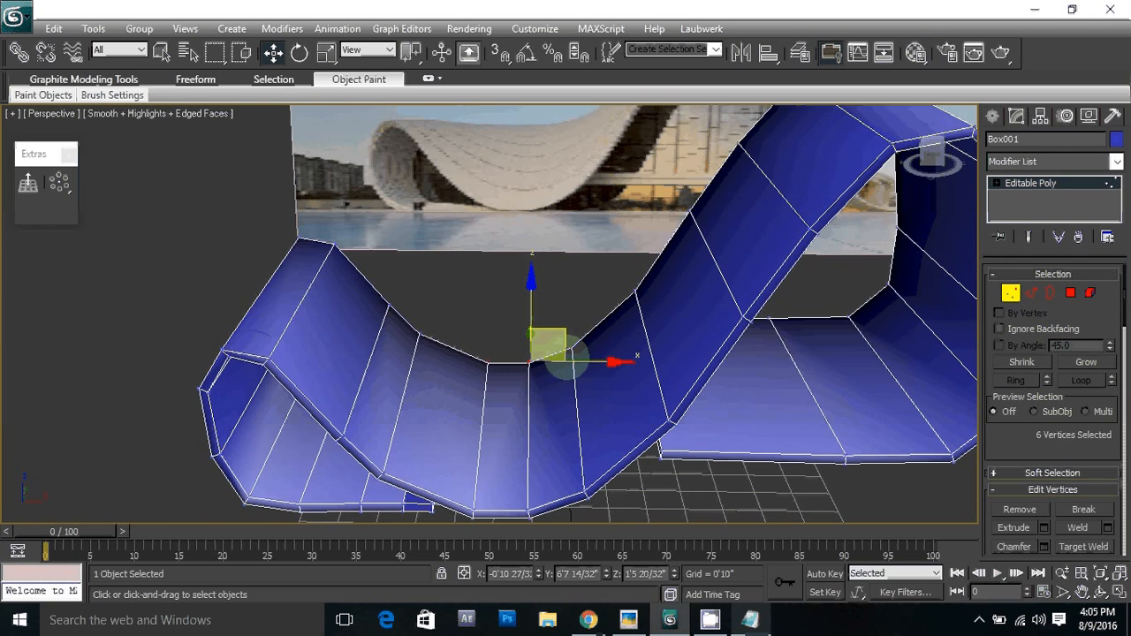
# Step: In the front view, raise the rear vertices around the lowest bend to the photo's upper roofline, at about Z 4'6"
pyautogui.press('f')
pyautogui.moveTo(520, 403); pyautogui.dragTo(548, 409, button='middle')
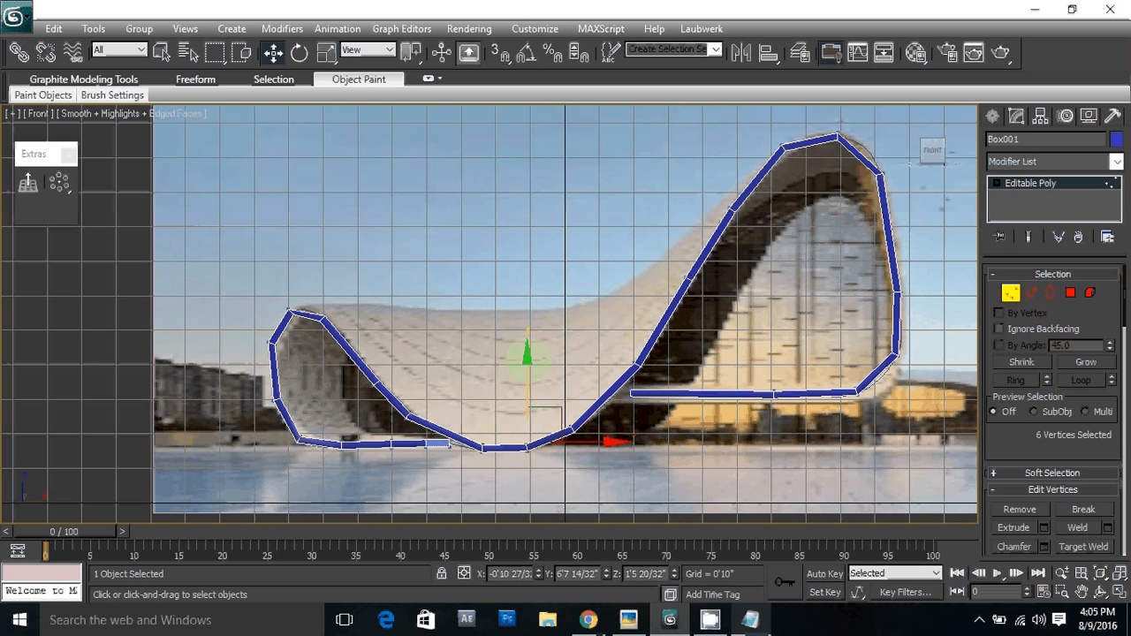
pyautogui.moveTo(527, 356); pyautogui.dragTo(528, 239)
pyautogui.moveTo(527, 335); pyautogui.dragTo(526, 251)
pyautogui.moveTo(500, 345); pyautogui.dragTo(478, 266)
pyautogui.press('p')
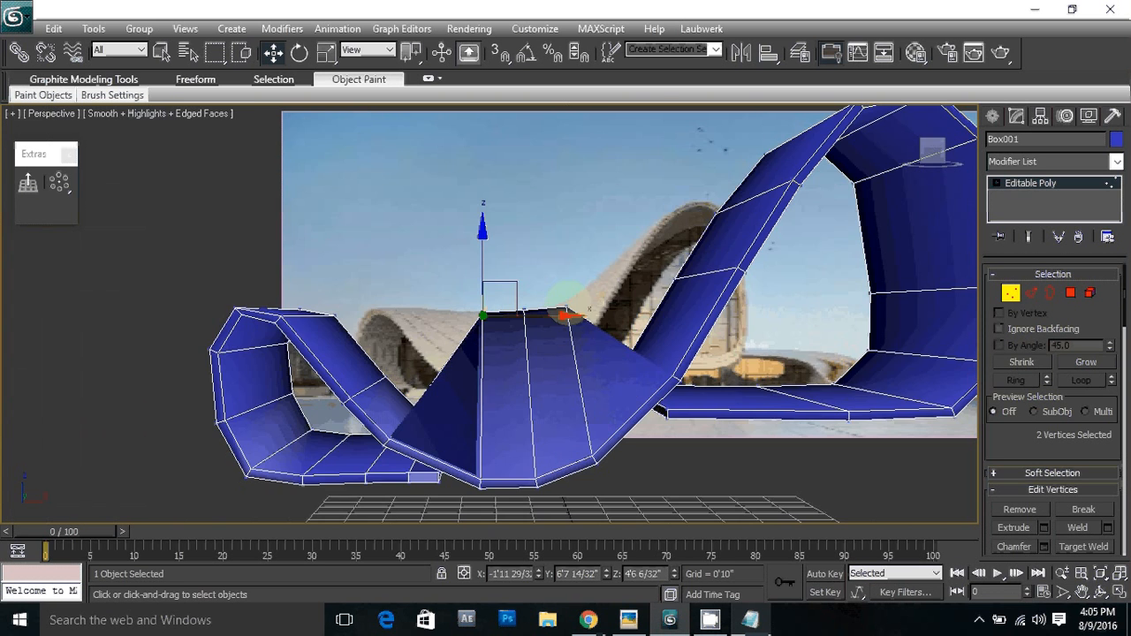
# Step: Select the rear vertices beside the raised bend, toward the tall arch, and move them to about X 1'3", Z 4'11"
pyautogui.keyDown('alt'); pyautogui.moveTo(570, 311); pyautogui.dragTo(646, 309, button='middle'); pyautogui.keyUp('alt')
pyautogui.press('f')
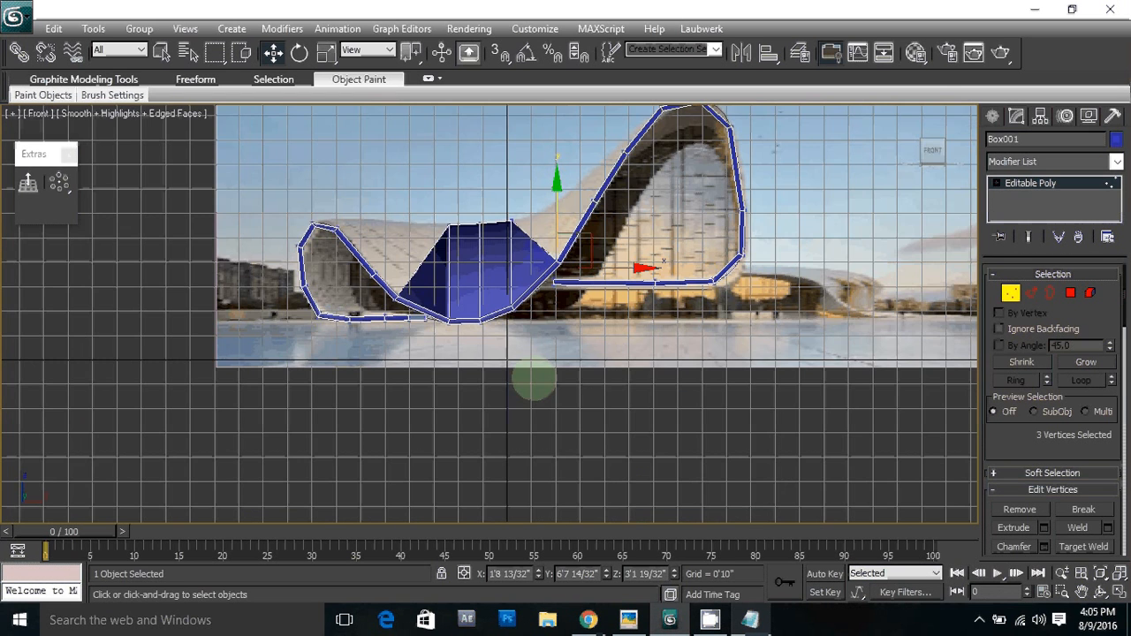
pyautogui.scroll(3, 534, 380)
pyautogui.moveTo(700, 374); pyautogui.dragTo(674, 269)
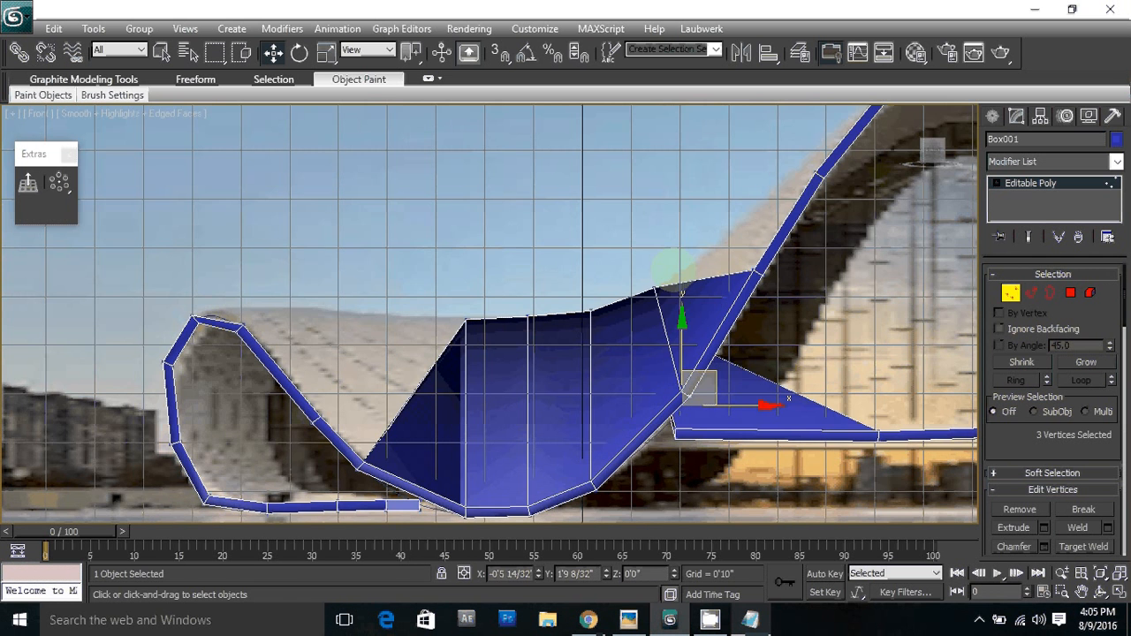
# Step: Move the next pair of rear vertices up the tall arch's slope to about X 2'7", Z 6'1", following the photo's roofline
pyautogui.press('p')
pyautogui.scroll(-4, 670, 313)
pyautogui.keyDown('alt'); pyautogui.moveTo(670, 312); pyautogui.dragTo(650, 359, button='middle'); pyautogui.keyUp('alt')
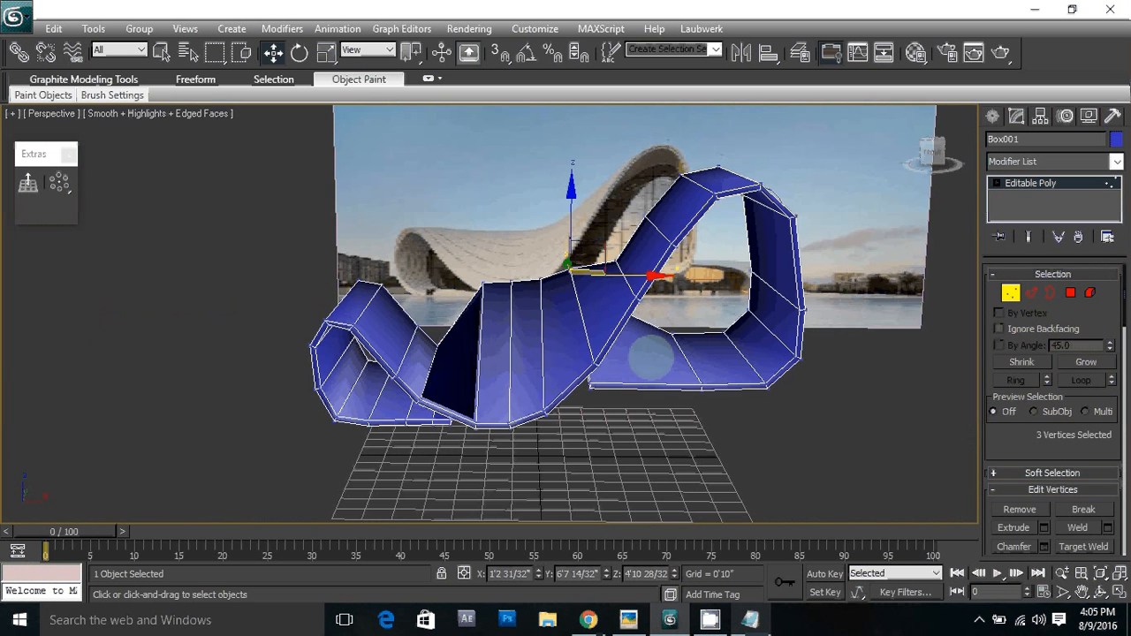
pyautogui.moveTo(601, 248); pyautogui.dragTo(630, 269)
pyautogui.rightClick(625, 267)
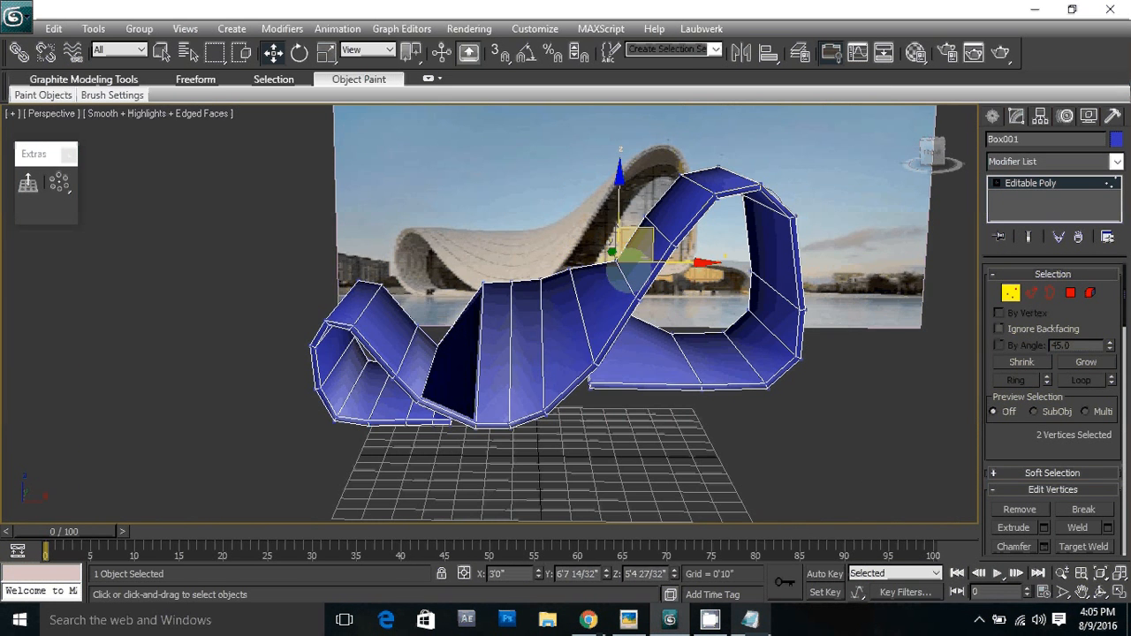
pyautogui.press('f')
pyautogui.scroll(2, 642, 170)
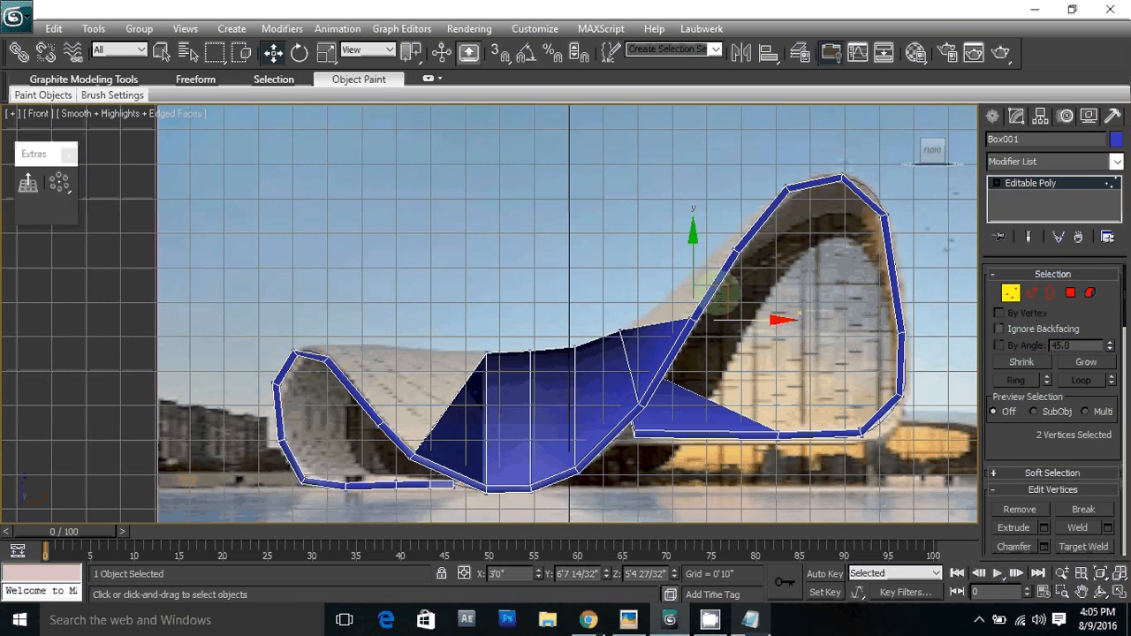
pyautogui.moveTo(722, 293); pyautogui.dragTo(703, 261)
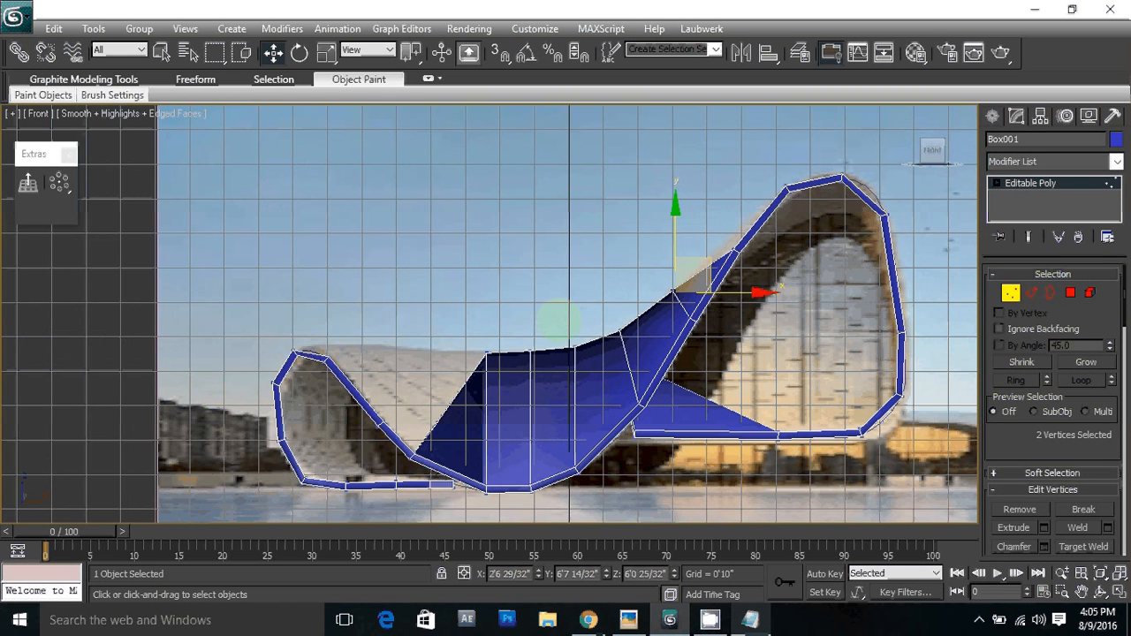
# Step: Select the two rear vertices beside the bend toward the small curl and move them to about X -3'7", Z 4'8"
pyautogui.press('F3')
pyautogui.press('p')
pyautogui.keyDown('alt'); pyautogui.moveTo(462, 363); pyautogui.dragTo(452, 380, button='middle'); pyautogui.keyUp('alt')
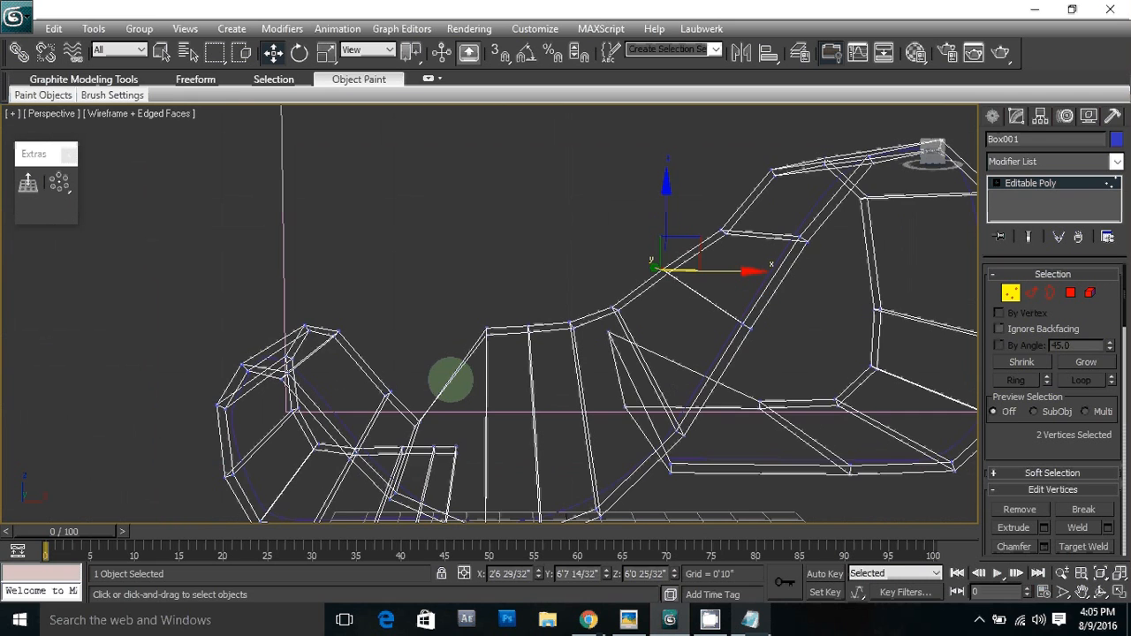
pyautogui.press('F3')
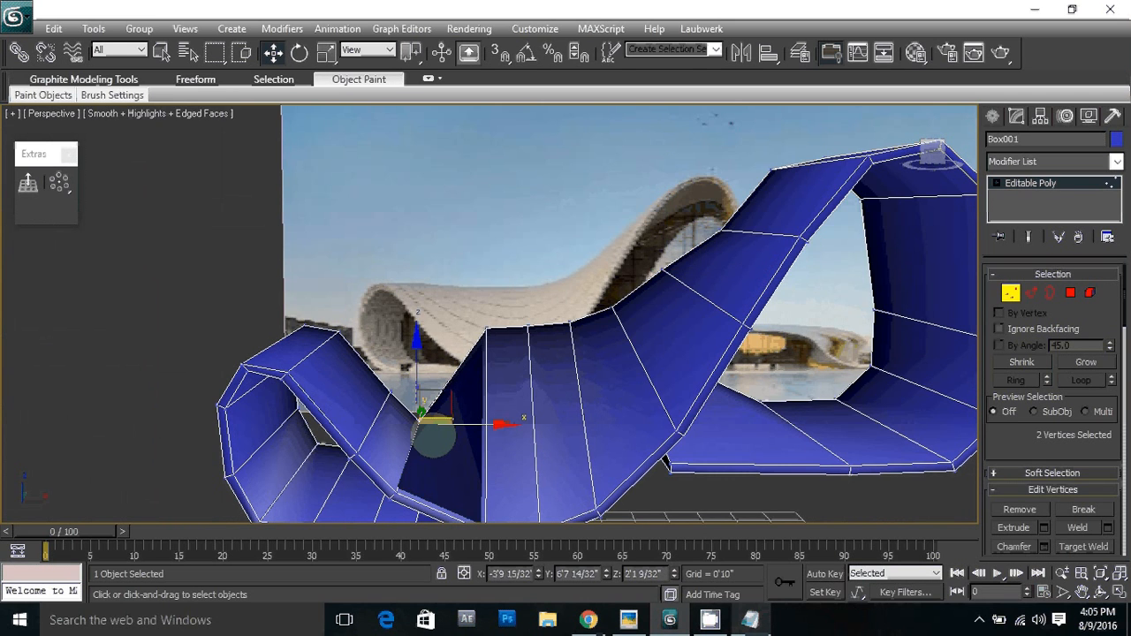
pyautogui.press('F3')
pyautogui.press('F3')
pyautogui.press('f')
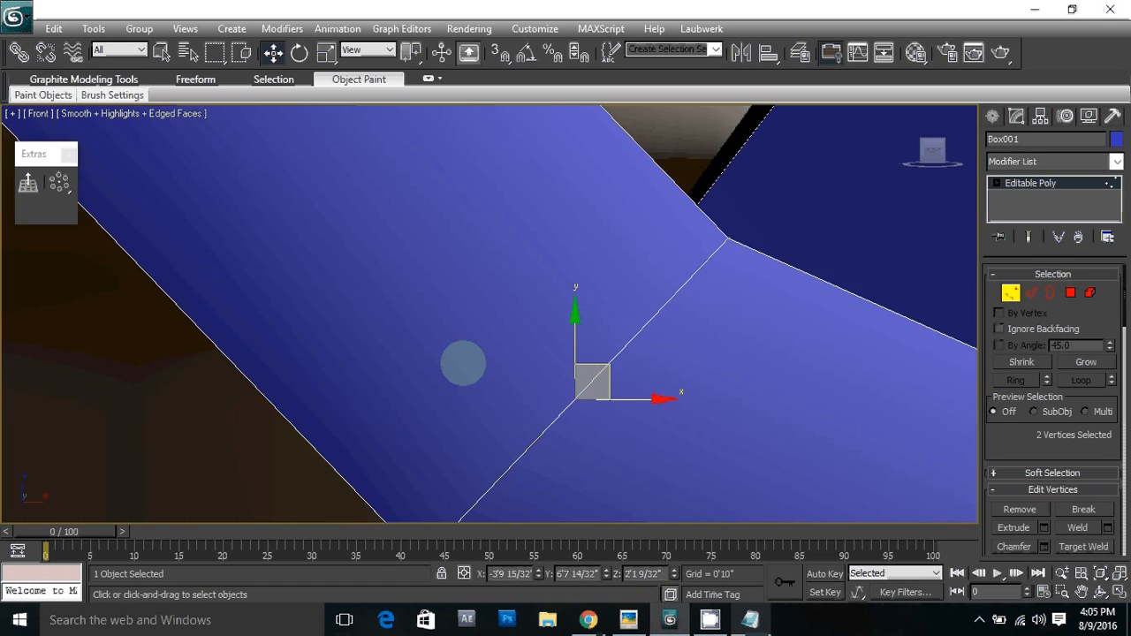
pyautogui.scroll(-6, 463, 363)
pyautogui.moveTo(502, 406); pyautogui.dragTo(515, 262)
# Step: Select the next rear vertex pair toward the small curl and raise it to about X -4'7", Z 4'9"
pyautogui.press('p')
pyautogui.press('F3')
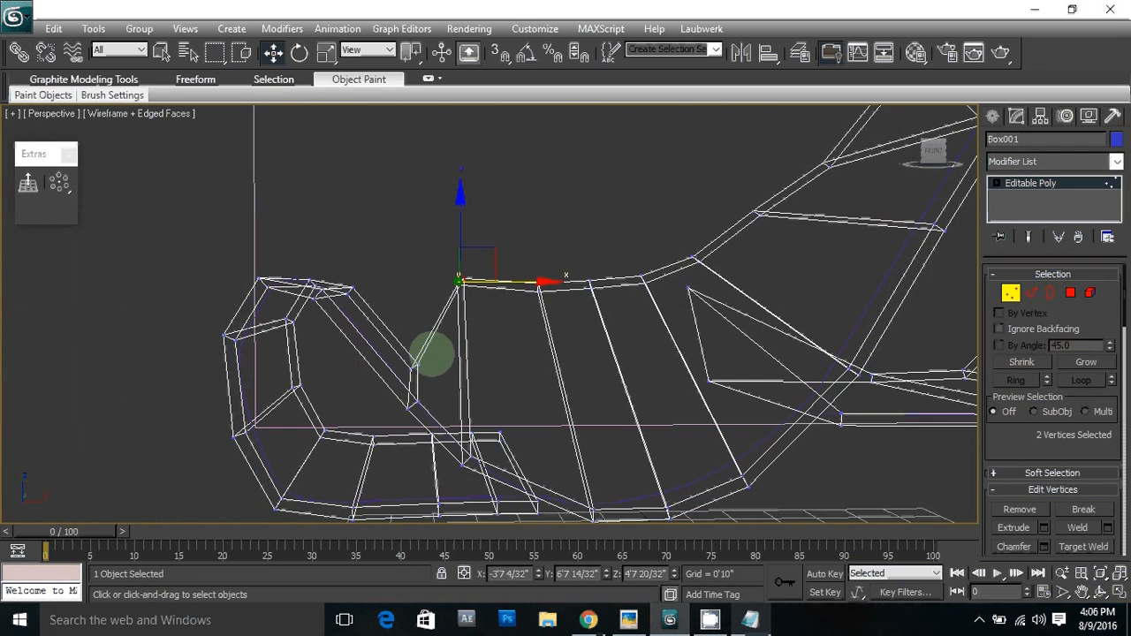
pyautogui.moveTo(405, 350); pyautogui.dragTo(432, 379)
pyautogui.press('F3')
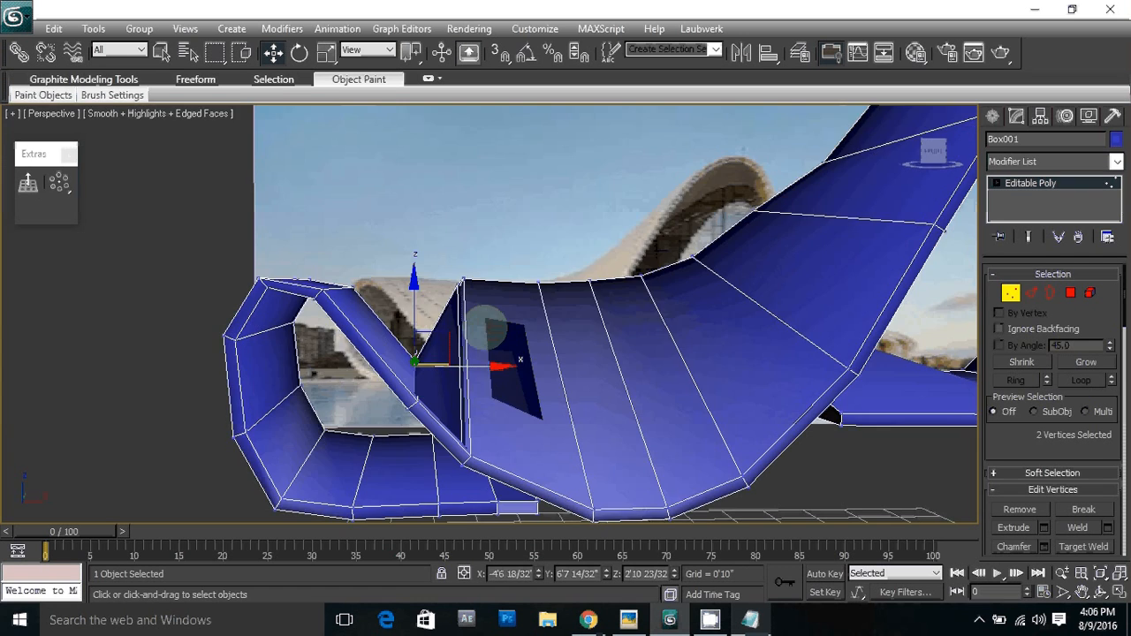
pyautogui.press('f')
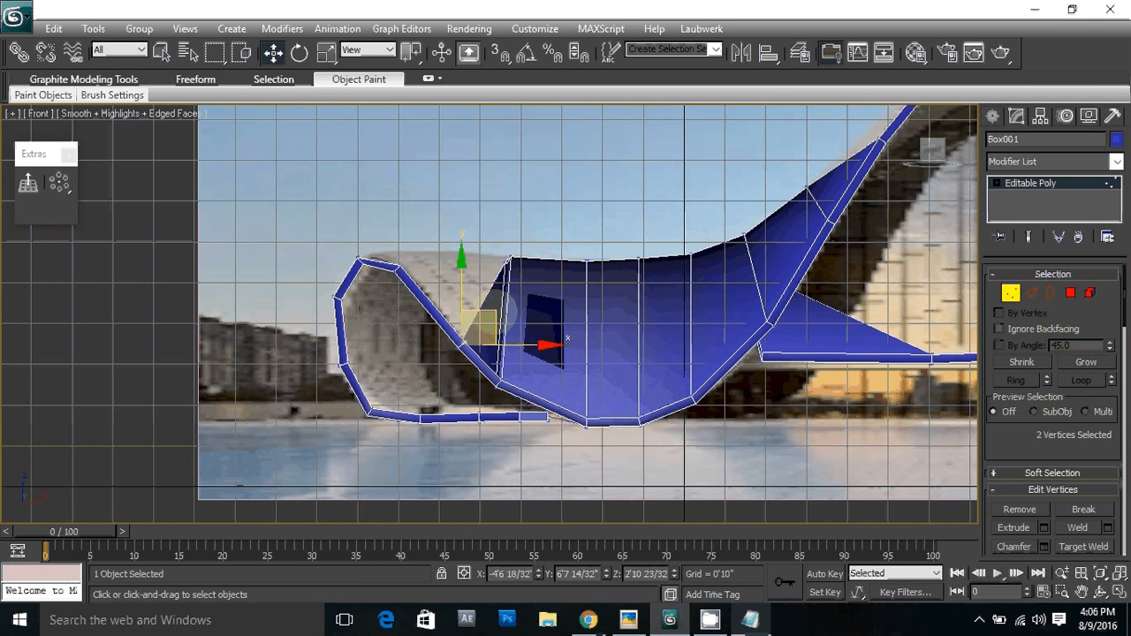
pyautogui.moveTo(494, 311); pyautogui.dragTo(491, 225)
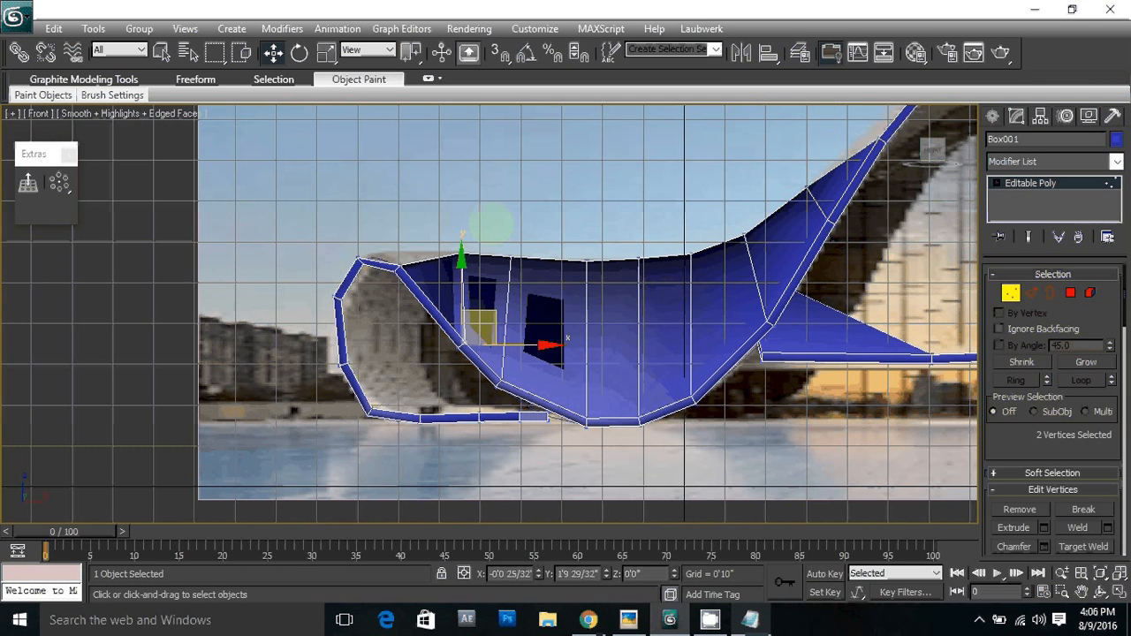
# Step: Select the rear vertex pair higher on the tall arch's slope and move it to about X 3'11", Z 7'5" on the photo's outline
pyautogui.moveTo(788, 225); pyautogui.dragTo(674, 322, button='middle')
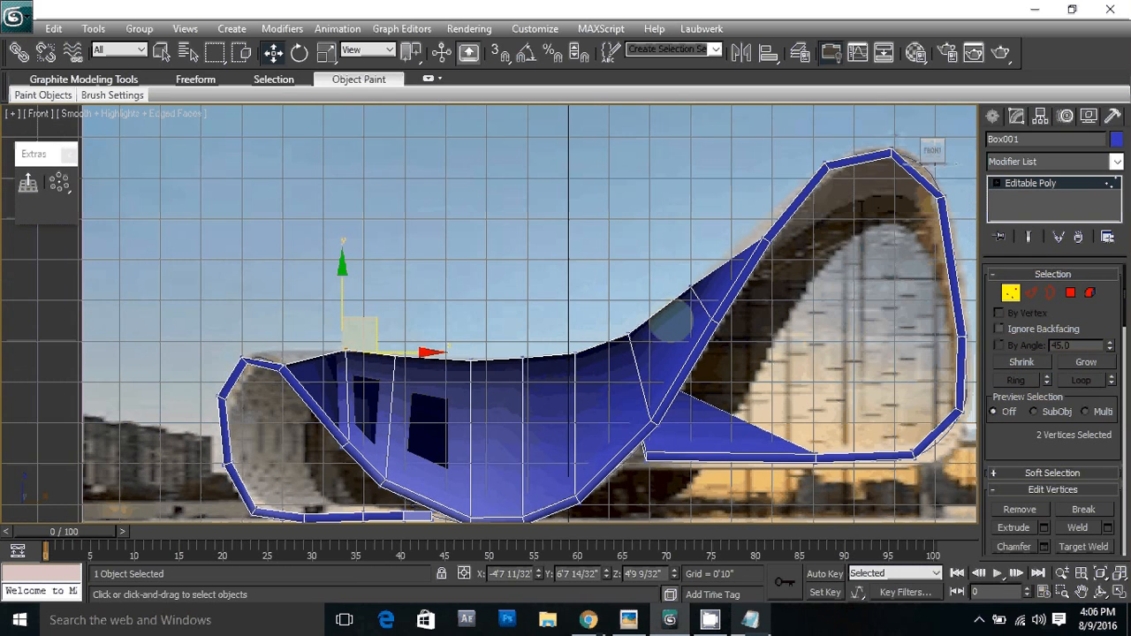
pyautogui.press('F3')
pyautogui.moveTo(795, 253)
pyautogui.mouseDown(button='middle')
pyautogui.moveTo(785, 271)
pyautogui.moveTo(731, 284)
pyautogui.mouseUp(button='middle')
pyautogui.press('p')
pyautogui.moveTo(709, 197); pyautogui.dragTo(754, 236)
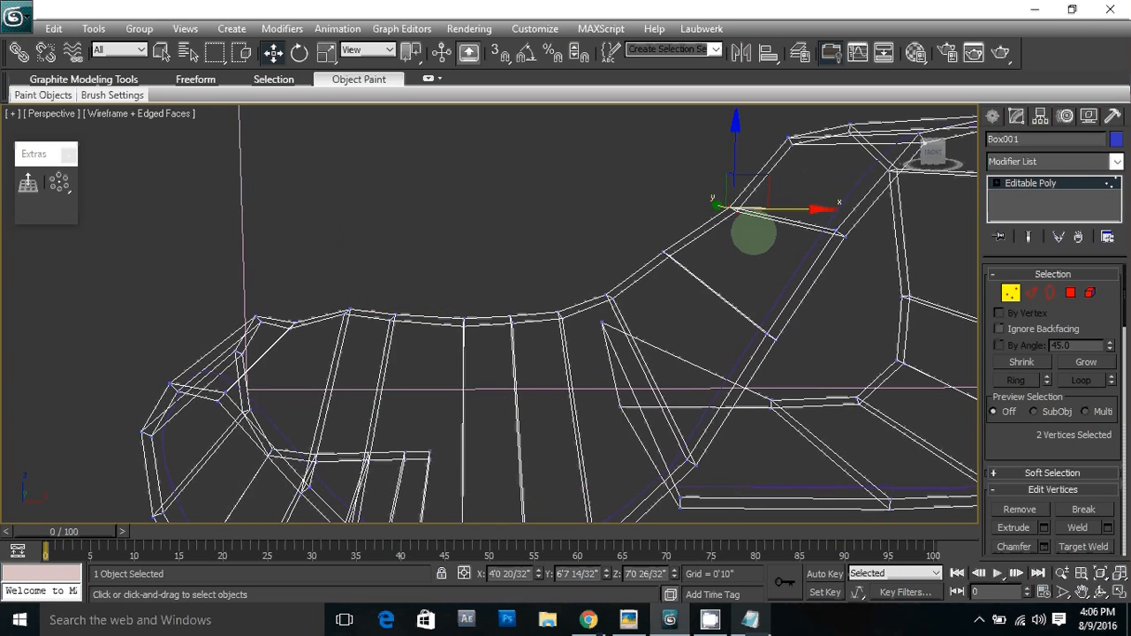
pyautogui.press('F3')
pyautogui.press('f')
pyautogui.scroll(-6, 620, 280)
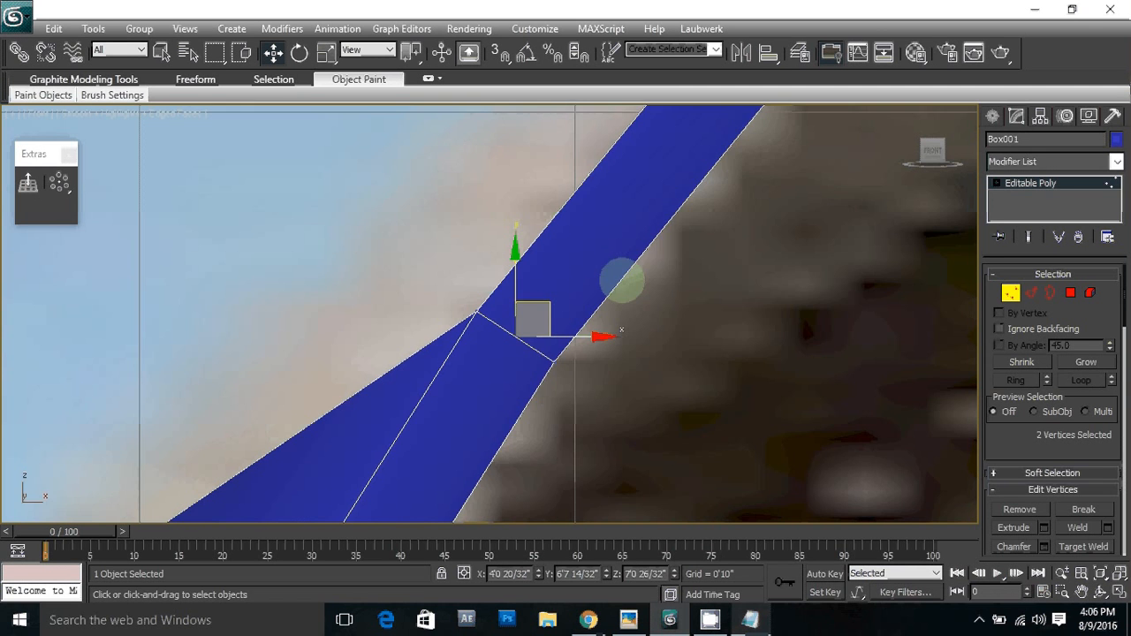
pyautogui.scroll(-6, 622, 281)
pyautogui.scroll(2, 488, 389)
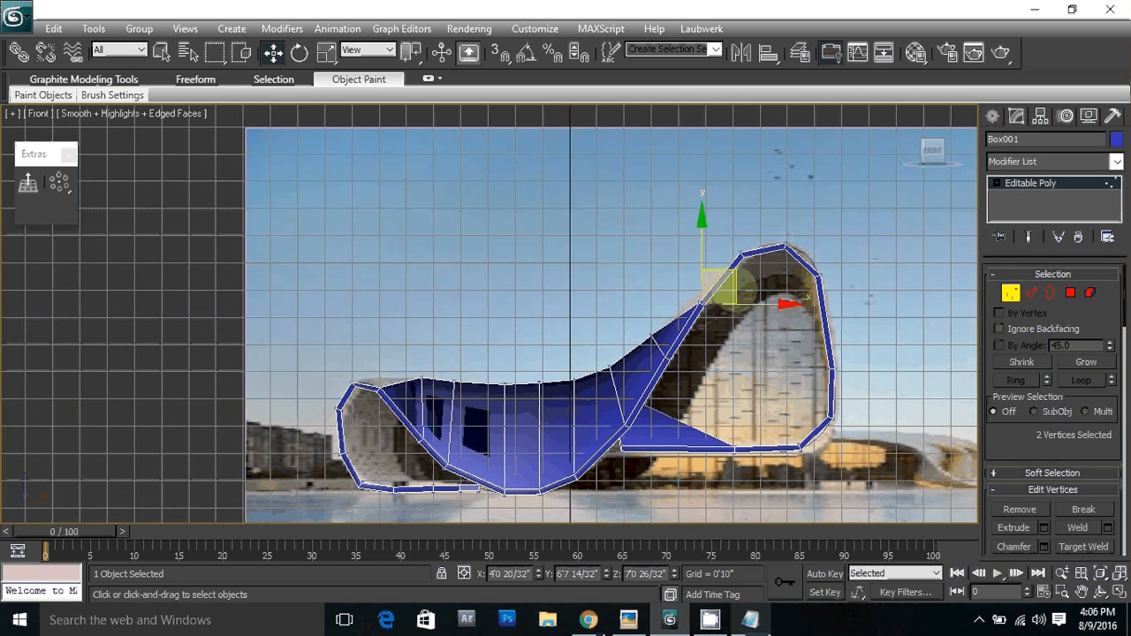
pyautogui.moveTo(721, 285); pyautogui.dragTo(719, 281)
# Step: Select the two rear vertices on top of the small curl and raise them to about Z 4'10", matching the photo's roofline
pyautogui.moveTo(731, 272); pyautogui.dragTo(803, 226, button='middle')
pyautogui.press('p')
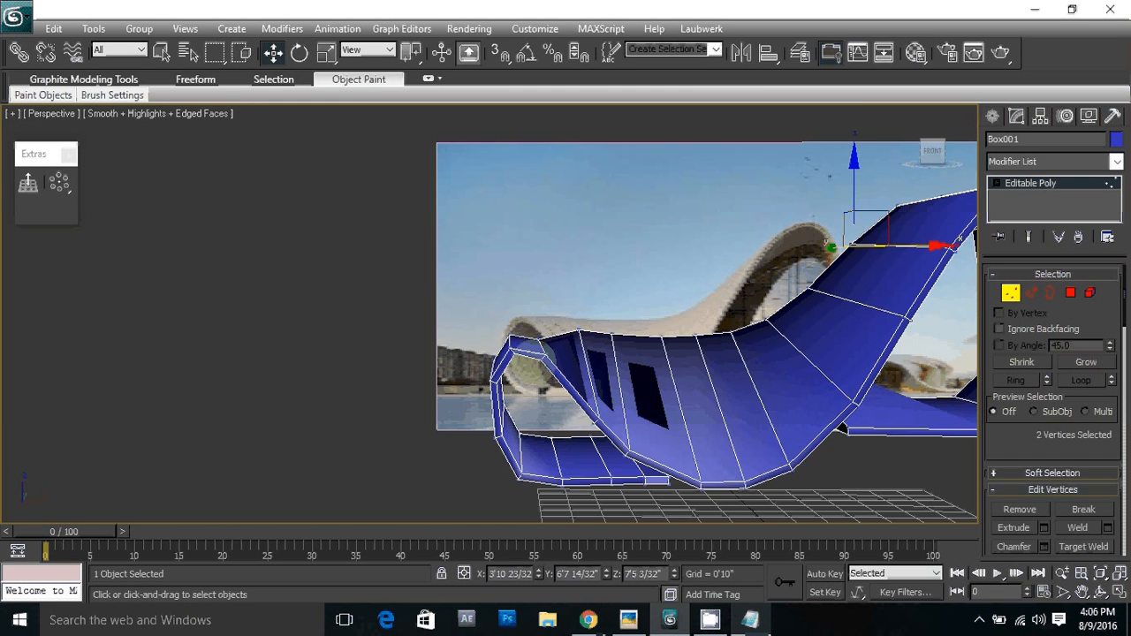
pyautogui.keyDown('alt'); pyautogui.moveTo(531, 366); pyautogui.dragTo(531, 329, button='middle'); pyautogui.keyUp('alt')
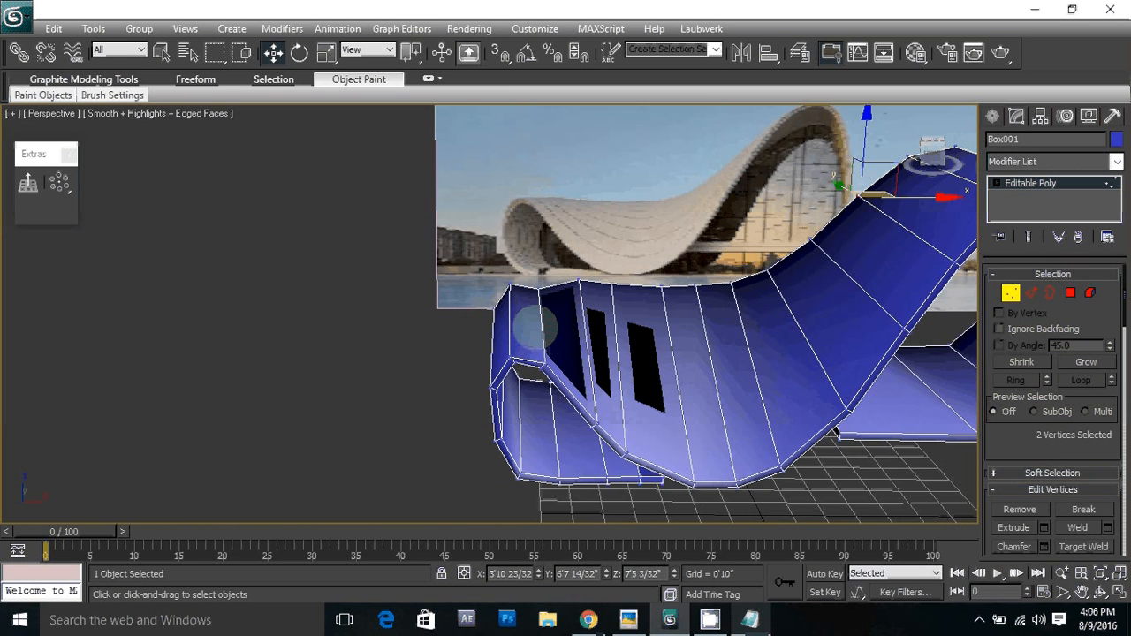
pyautogui.press('F3')
pyautogui.press('F3')
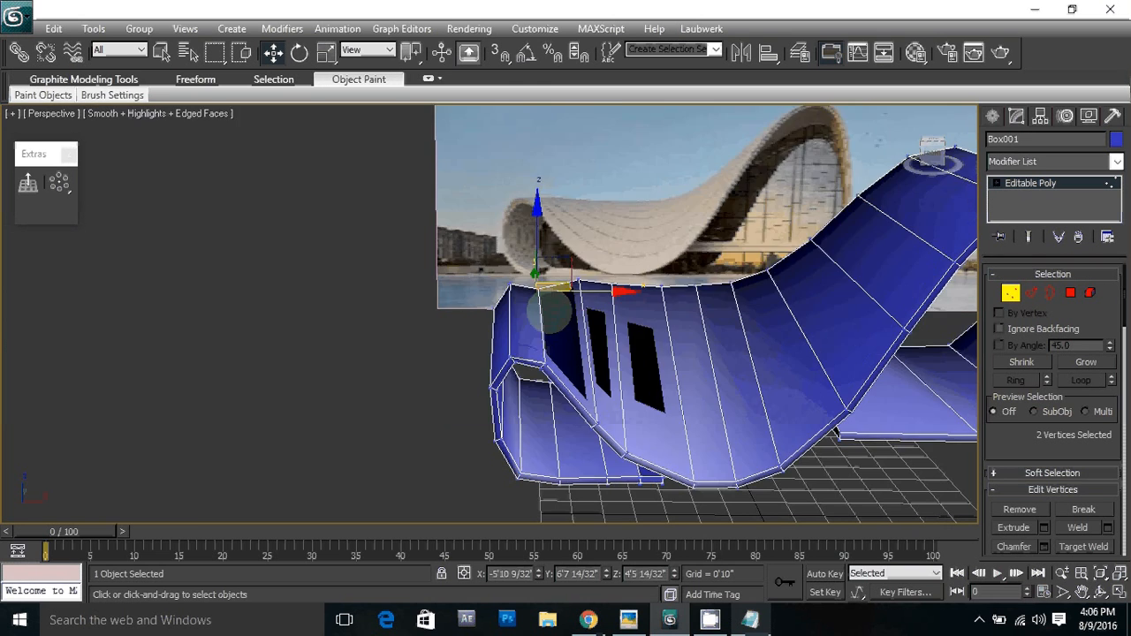
pyautogui.press('f')
pyautogui.press('z')
pyautogui.scroll(-10, 530, 305)
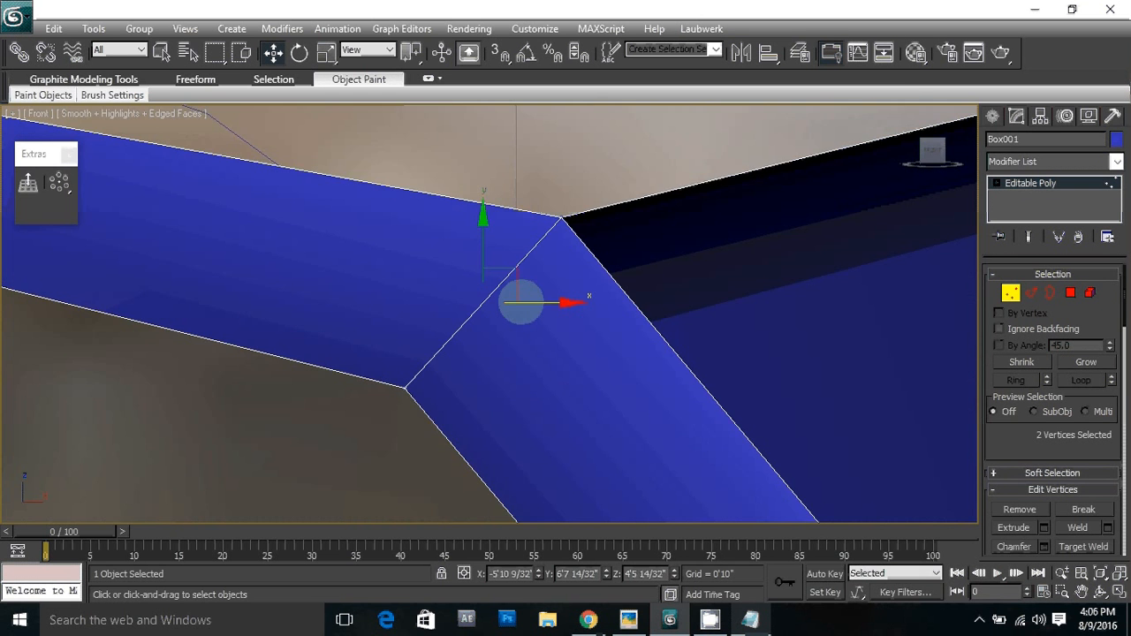
pyautogui.scroll(5, 538, 283)
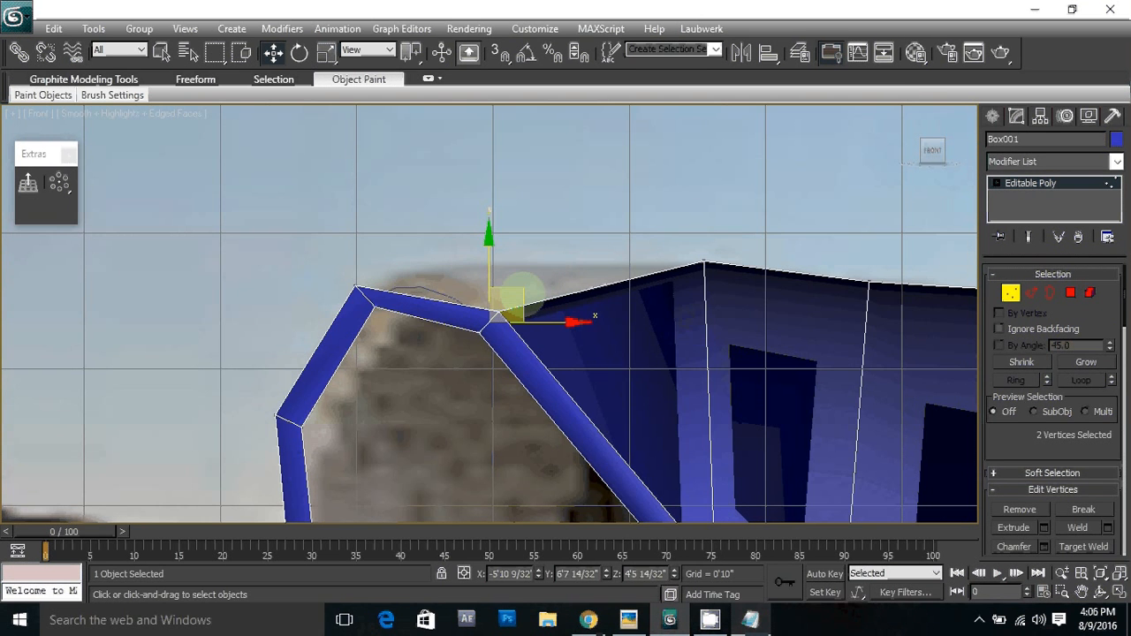
pyautogui.moveTo(520, 297); pyautogui.dragTo(519, 244)
# Step: In wireframe, select the stray raised vertex at the floor strip's open end and bring it back down to about X 1'7", Z 2'9"
pyautogui.scroll(-5, 570, 276)
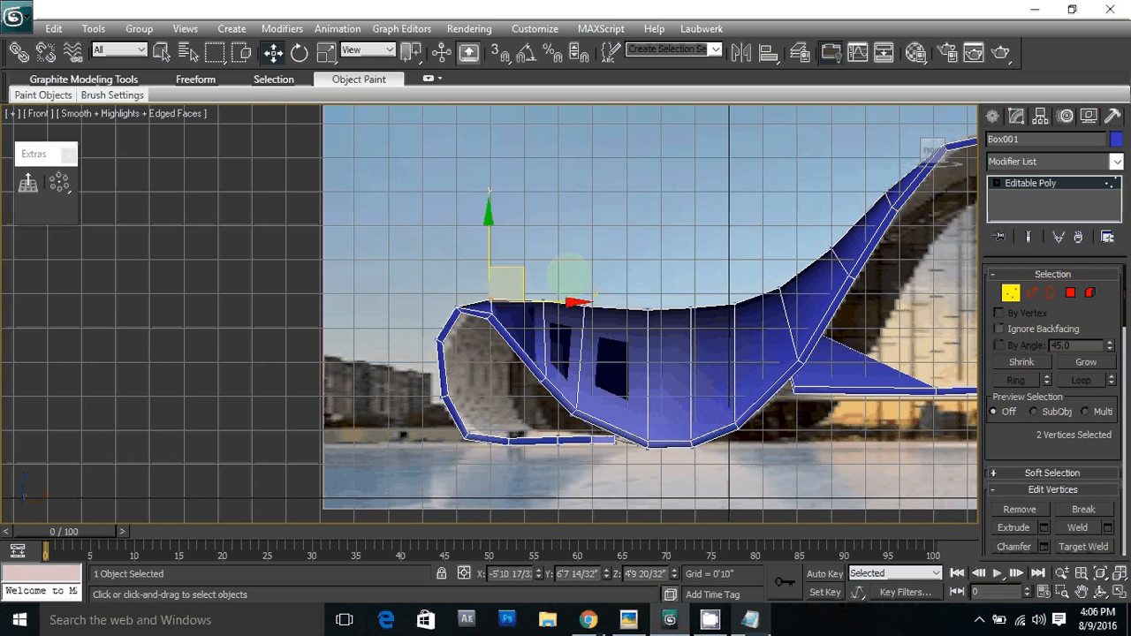
pyautogui.scroll(-5, 570, 275)
pyautogui.scroll(3, 636, 353)
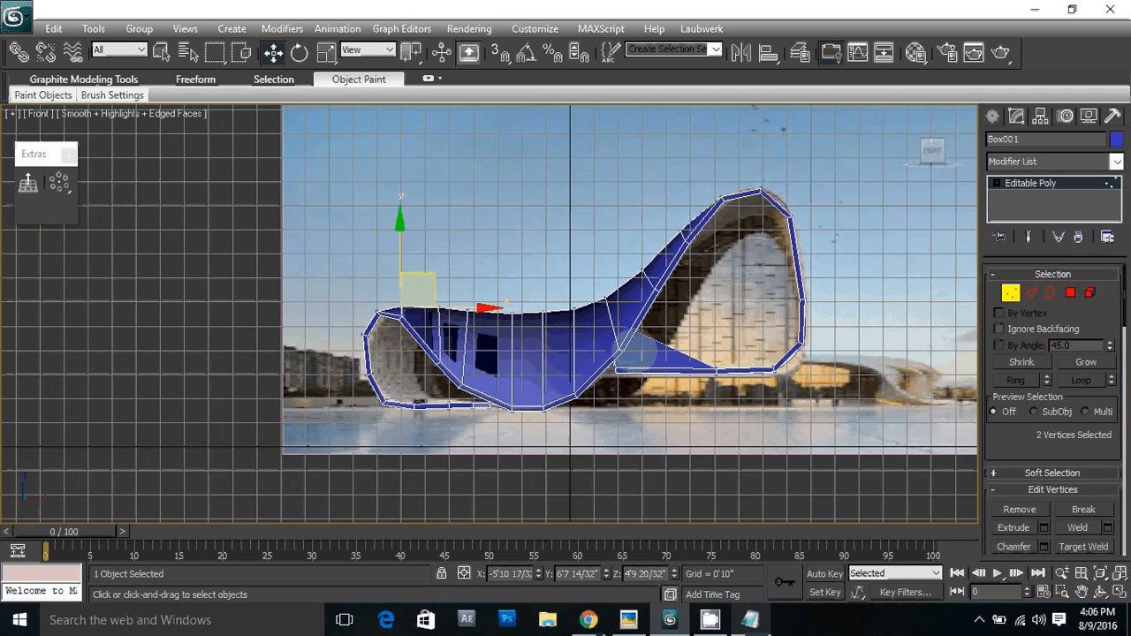
pyautogui.moveTo(636, 350); pyautogui.dragTo(601, 340, button='middle')
pyautogui.press('F3')
pyautogui.scroll(4, 627, 333)
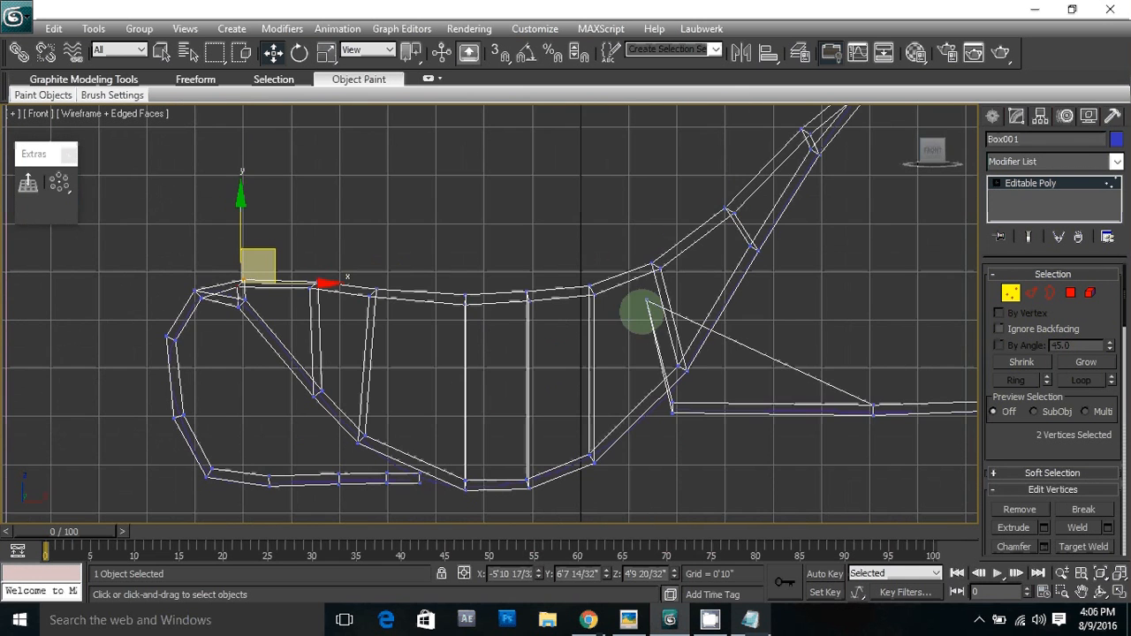
pyautogui.click(649, 301)
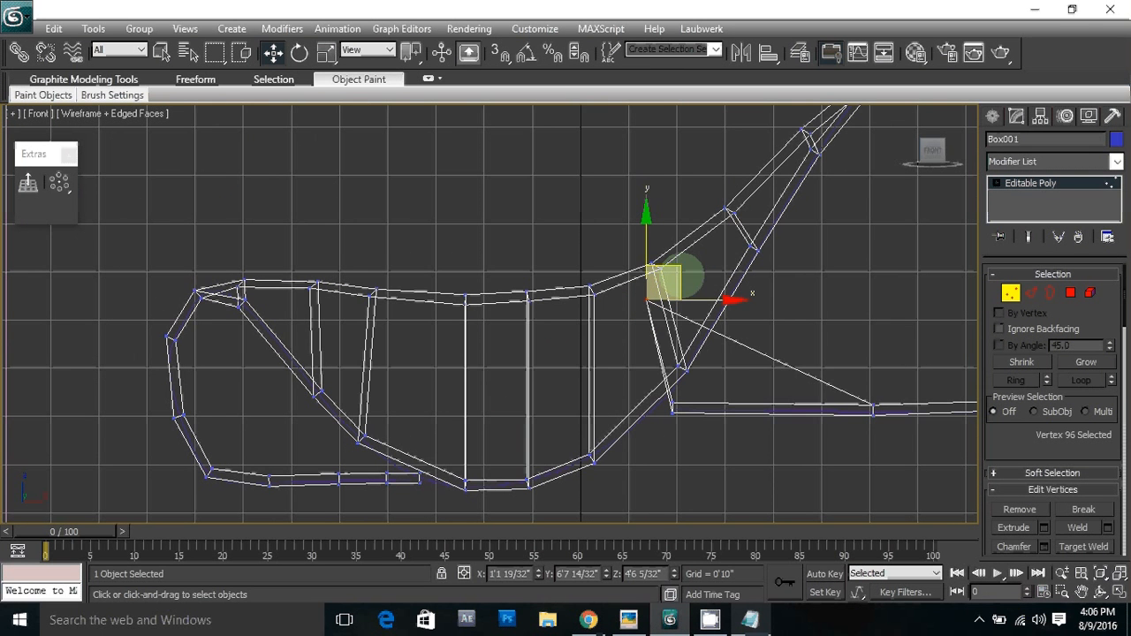
pyautogui.moveTo(669, 278); pyautogui.dragTo(708, 380)
# Step: Fine-tune the floor strip's end vertex so it lines up with the strip's upper corner
pyautogui.scroll(6, 708, 380)
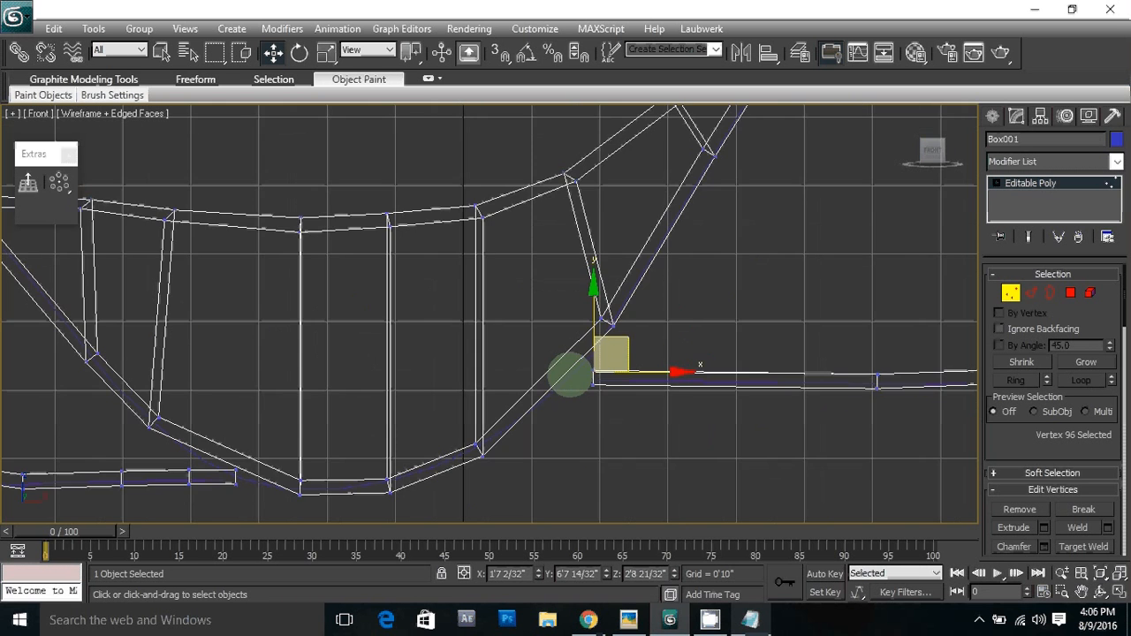
pyautogui.moveTo(567, 395); pyautogui.dragTo(566, 387, button='middle')
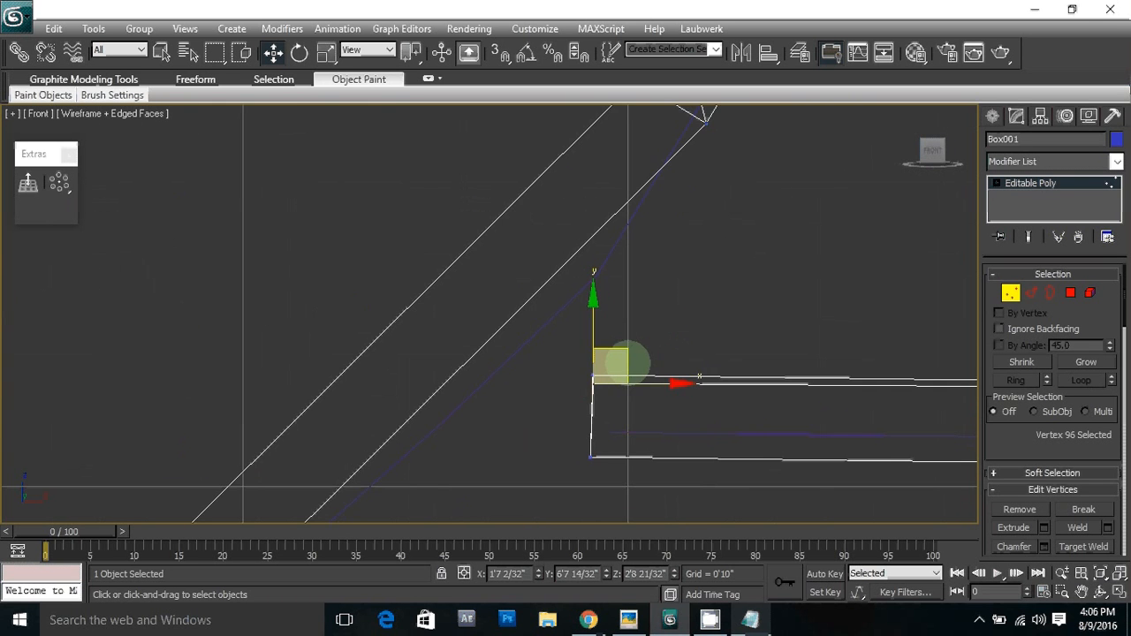
pyautogui.moveTo(628, 361)
pyautogui.mouseDown()
pyautogui.moveTo(628, 374)
pyautogui.moveTo(626, 358)
pyautogui.mouseUp()
pyautogui.scroll(-3, 630, 356)
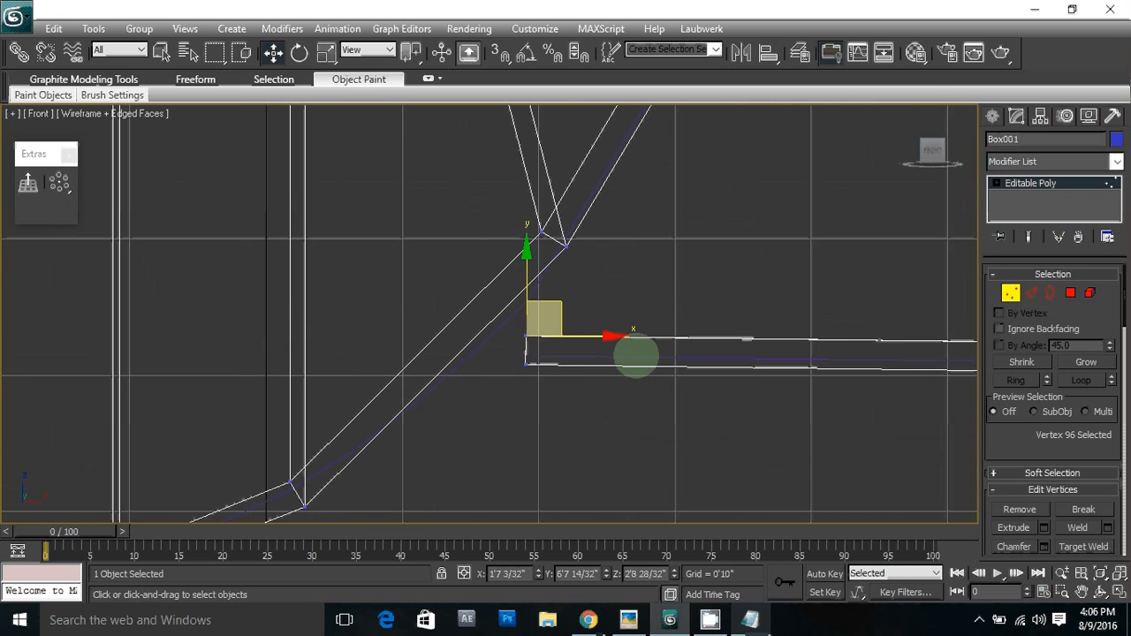
pyautogui.press('p')
pyautogui.scroll(-6, 580, 336)
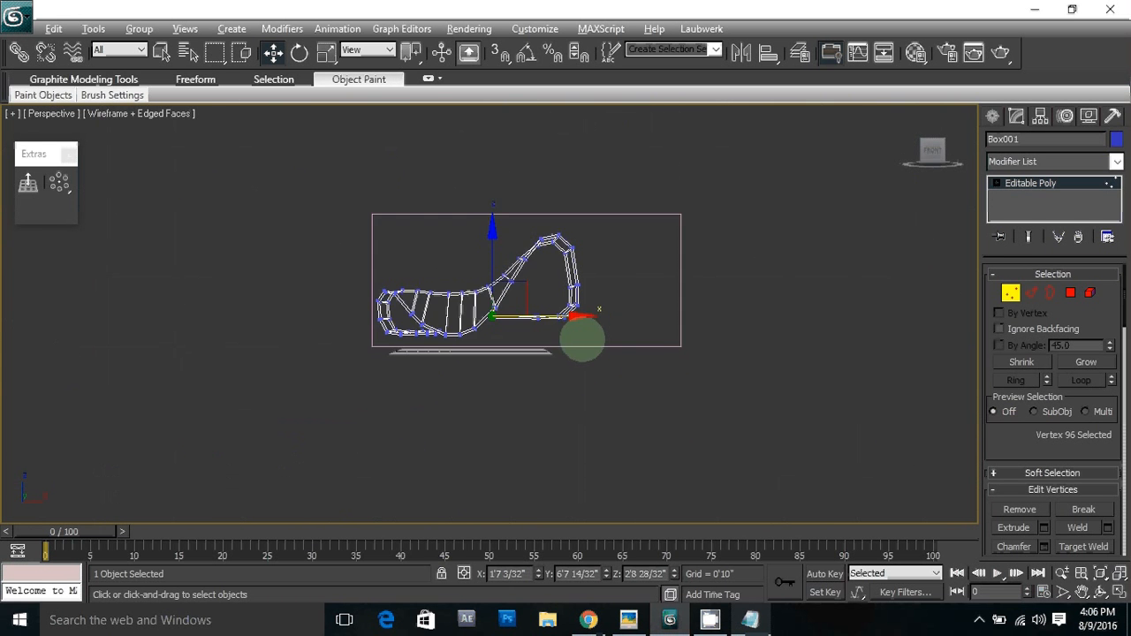
# Step: Examine the shaded shell against the reference photo in the front and perspective views
pyautogui.press('F3')
pyautogui.scroll(5, 579, 373)
pyautogui.scroll(-1, 702, 454)
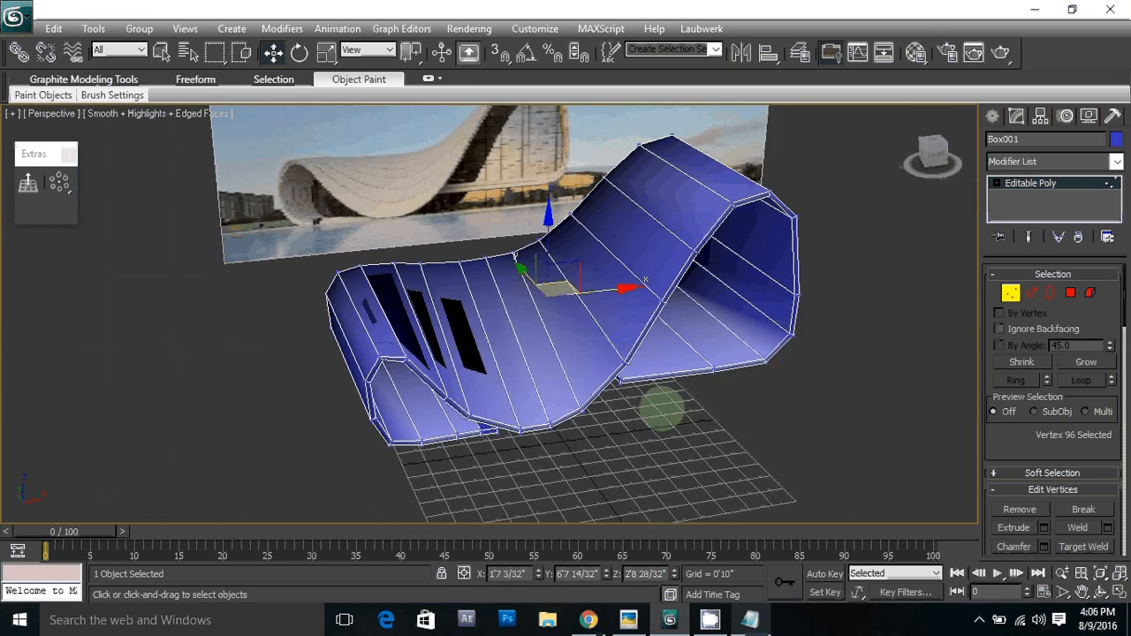
pyautogui.keyDown('alt'); pyautogui.moveTo(662, 410); pyautogui.dragTo(581, 378, button='middle'); pyautogui.keyUp('alt')
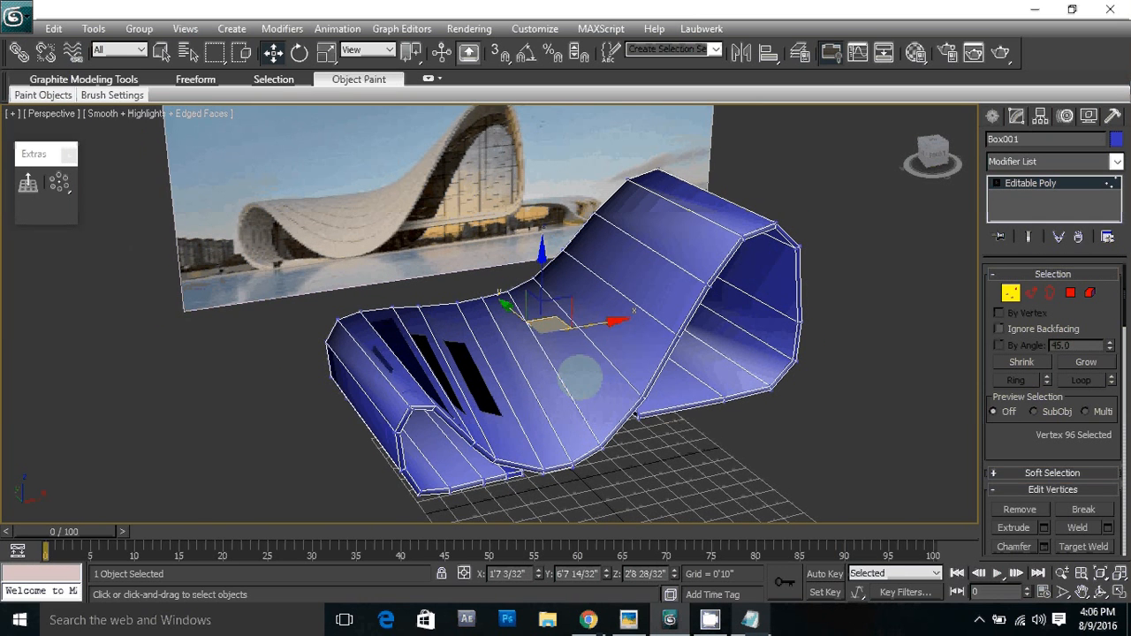
pyautogui.press('f')
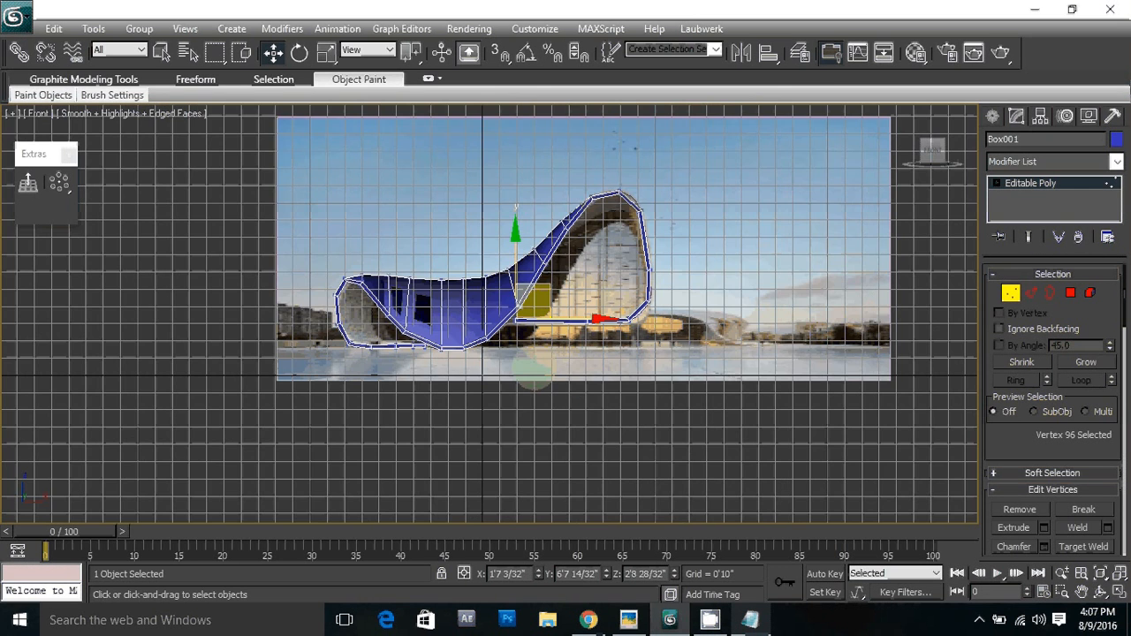
pyautogui.scroll(4, 537, 338)
pyautogui.moveTo(537, 322); pyautogui.dragTo(573, 392, button='middle')
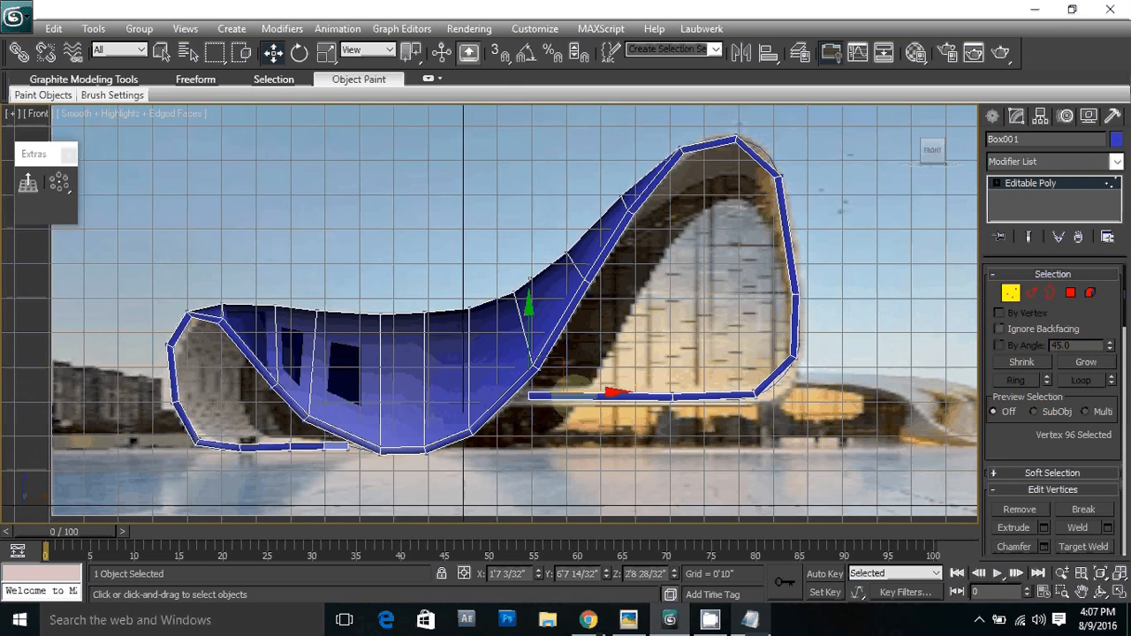
pyautogui.press('p')
pyautogui.keyDown('alt'); pyautogui.moveTo(508, 303); pyautogui.dragTo(504, 328, button='middle'); pyautogui.keyUp('alt')
# Step: Select the full ring of edges running across the shell's width and connect them with 5 segments, without pinch or slide
pyautogui.press('2')
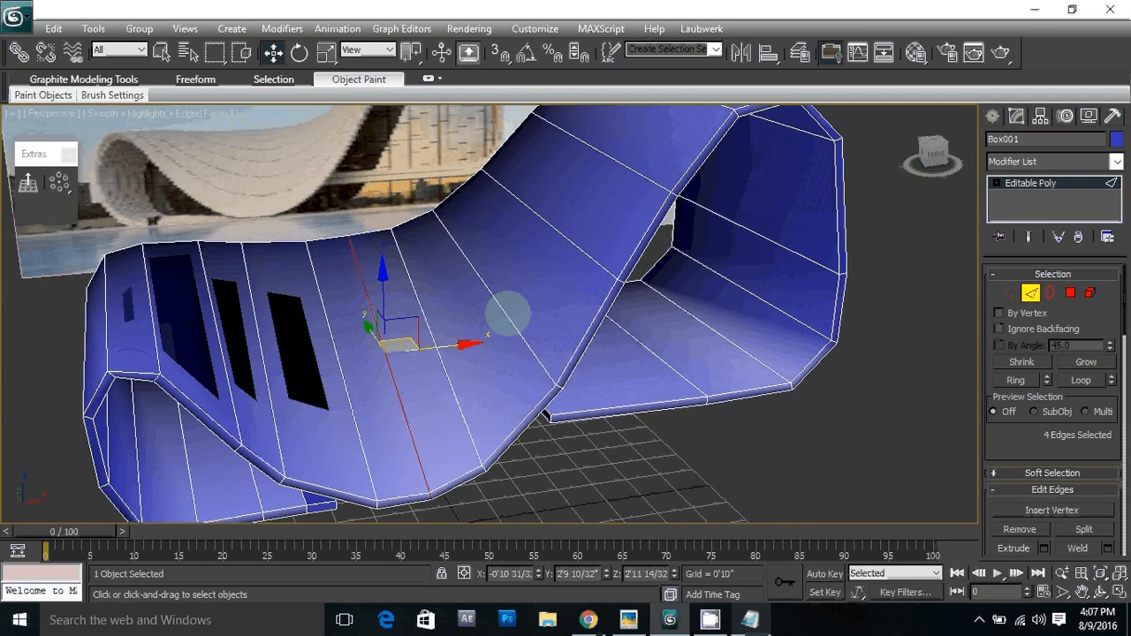
pyautogui.click(506, 314)
pyautogui.scroll(-4, 507, 314)
pyautogui.scroll(1, 496, 317)
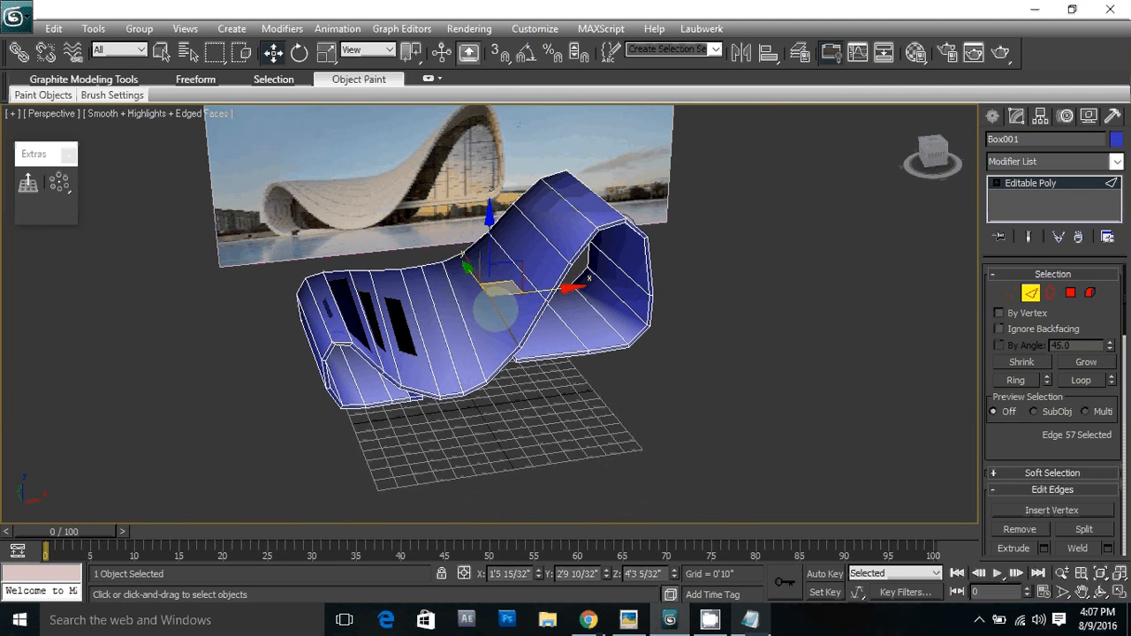
pyautogui.hotkey('alt', 'r')
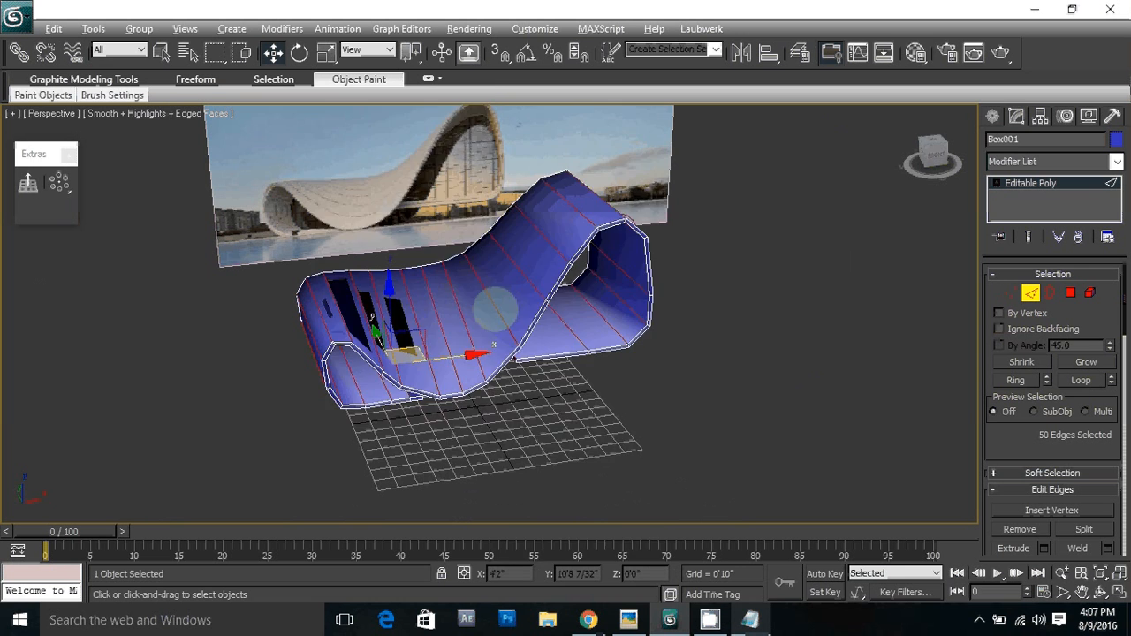
pyautogui.rightClick(495, 309)
pyautogui.click(323, 360)
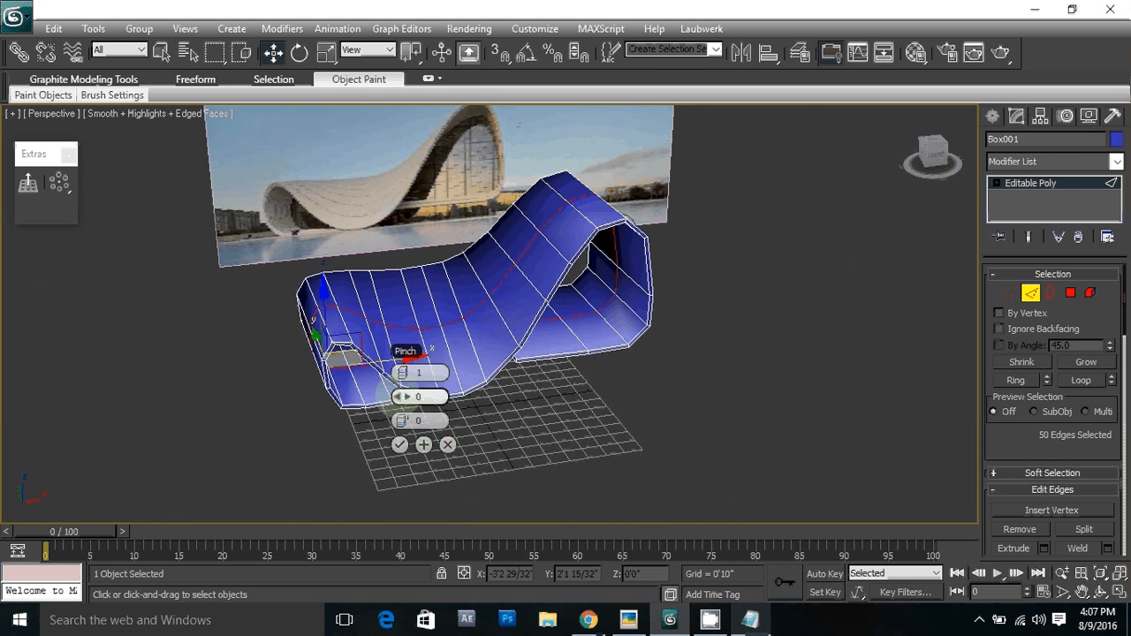
pyautogui.click(407, 372)
pyautogui.click(408, 372)
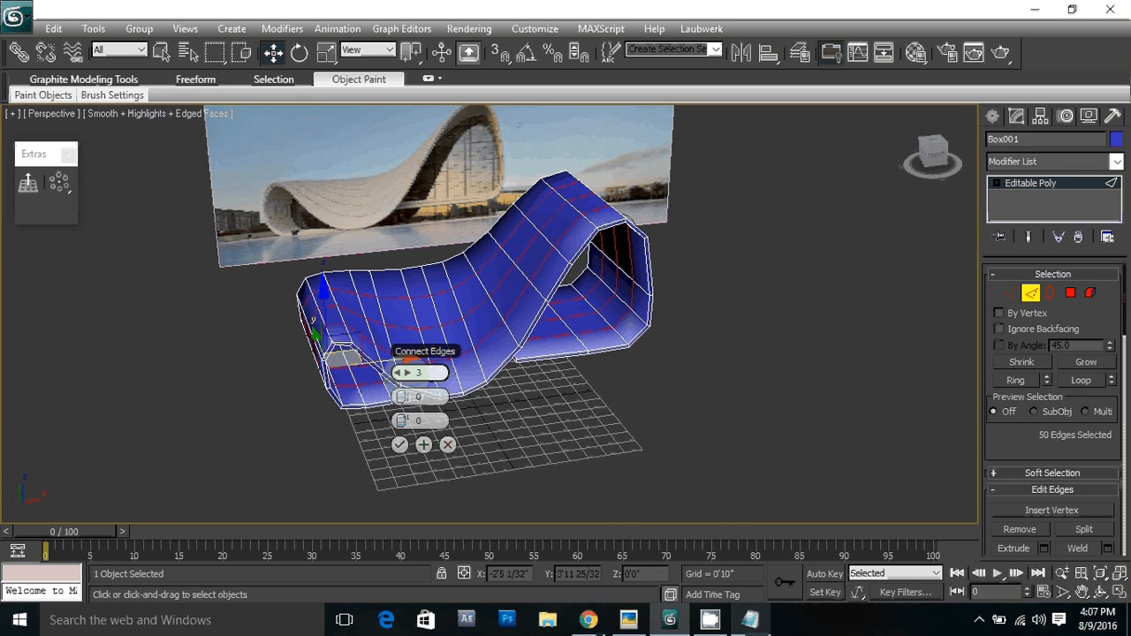
pyautogui.click(407, 372)
pyautogui.click(408, 372)
pyautogui.click(399, 444)
# Step: Select the ring of short edges across the shell's thickness and connect them with 2 segments and a pinch of 65
pyautogui.scroll(5, 495, 384)
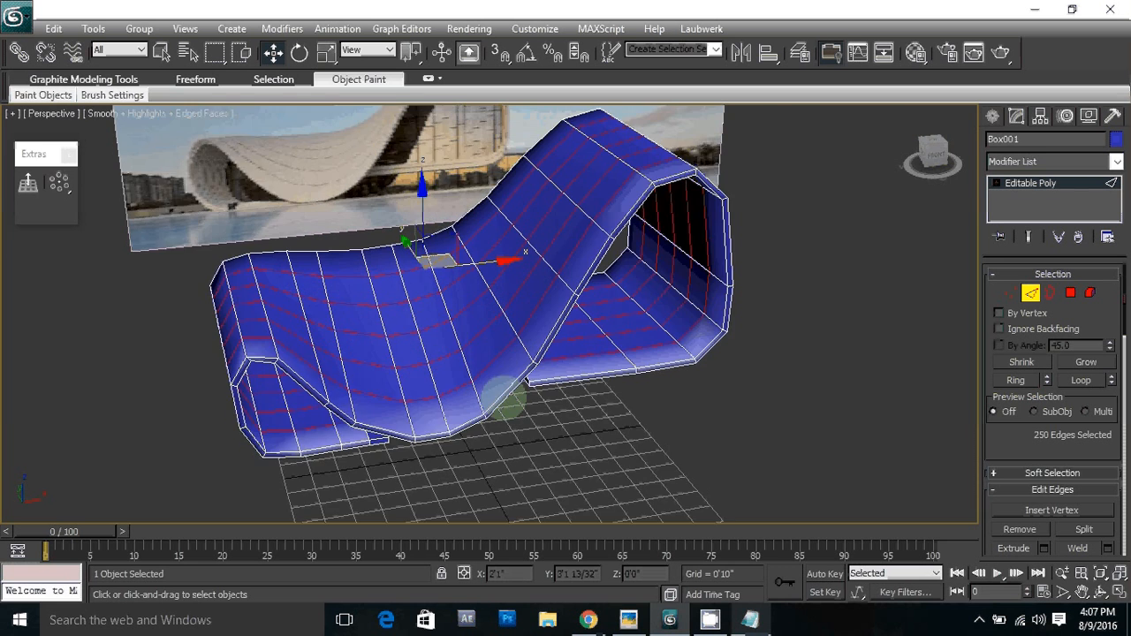
pyautogui.scroll(3, 491, 376)
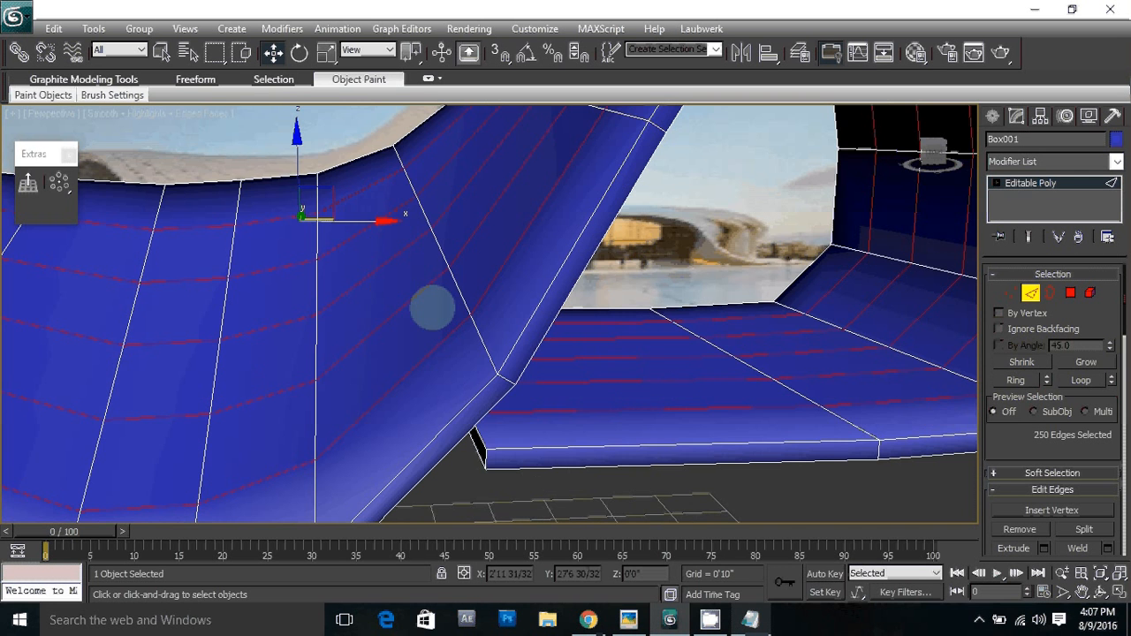
pyautogui.keyDown('alt'); pyautogui.moveTo(432, 309); pyautogui.dragTo(513, 371, button='middle'); pyautogui.keyUp('alt')
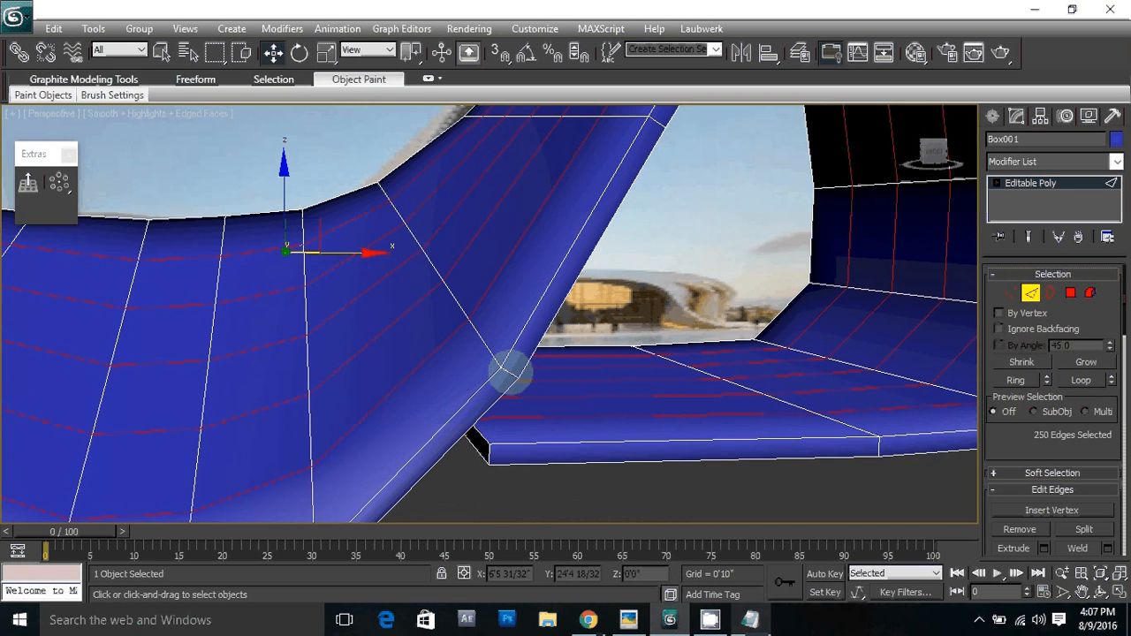
pyautogui.keyDown('alt'); pyautogui.moveTo(508, 374); pyautogui.dragTo(500, 342, button='middle'); pyautogui.keyUp('alt')
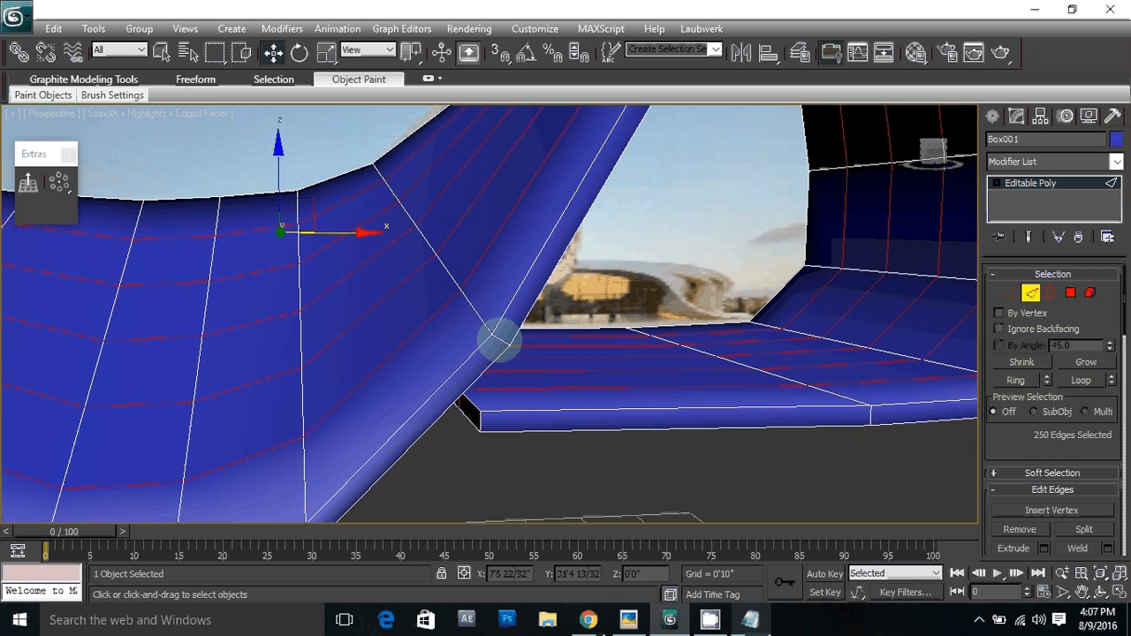
pyautogui.click(500, 341)
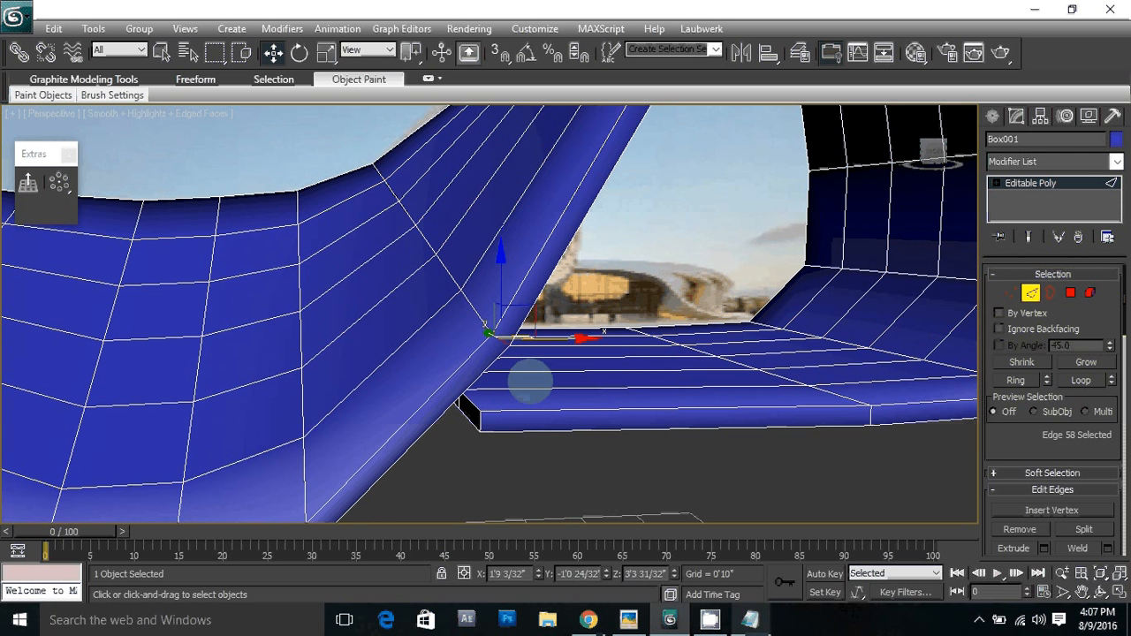
pyautogui.hotkey('alt', 'r')
pyautogui.rightClick(497, 342)
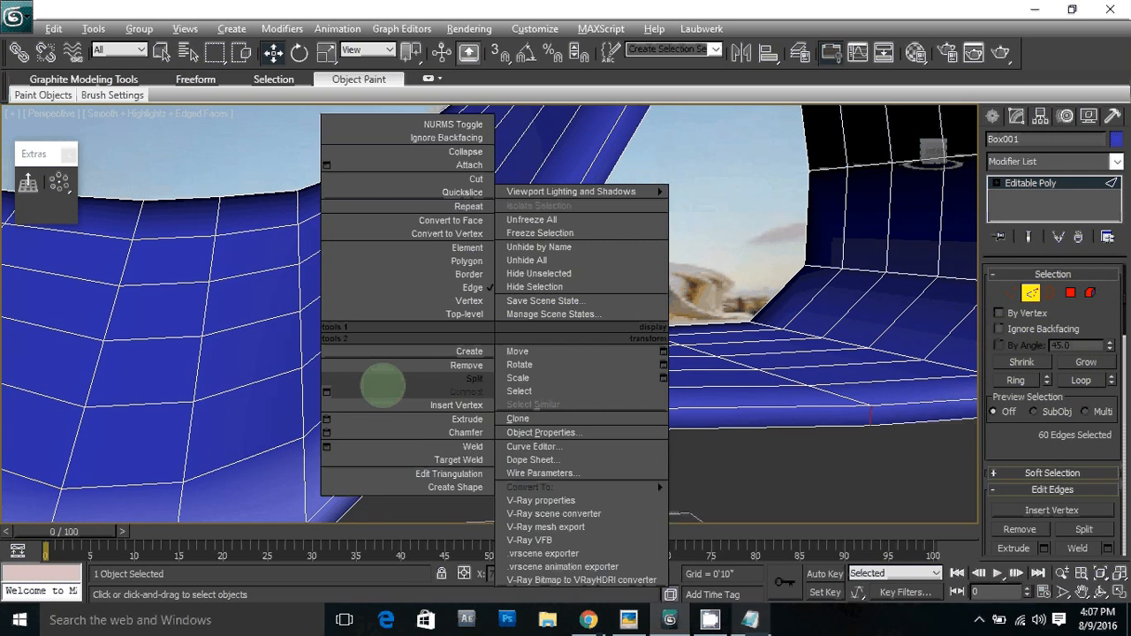
pyautogui.click(328, 386)
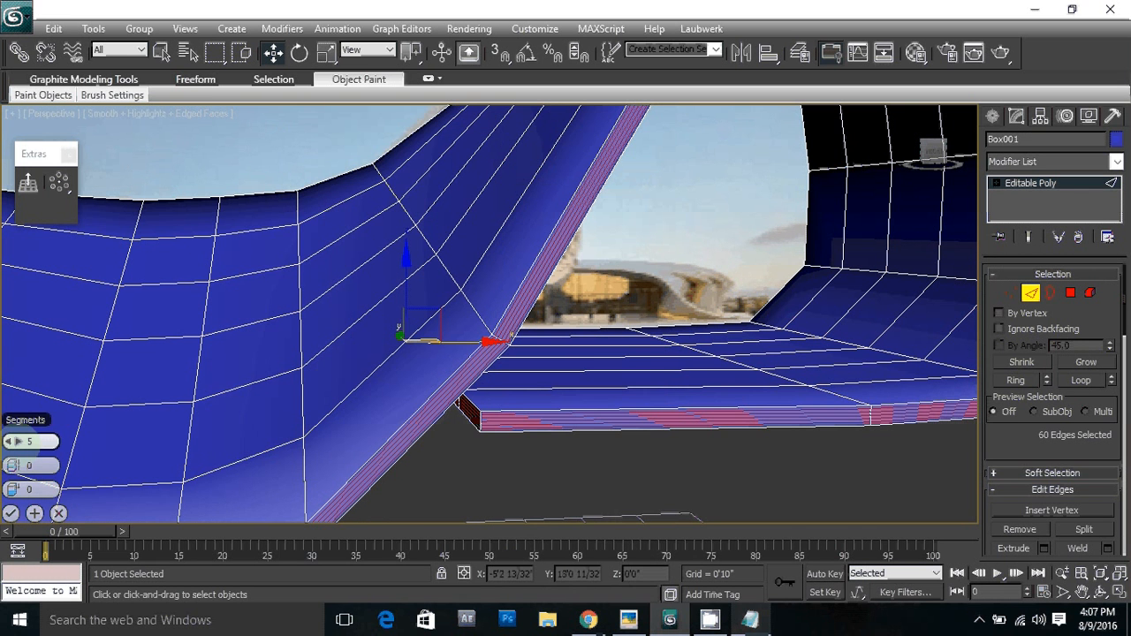
pyautogui.moveTo(26, 420); pyautogui.dragTo(727, 302)
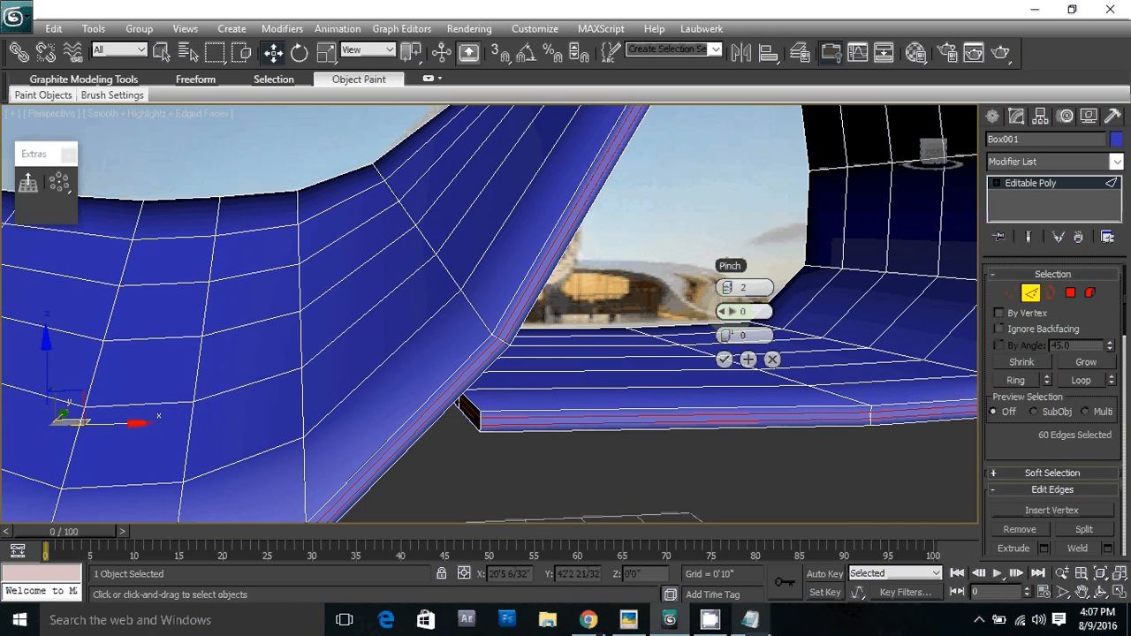
pyautogui.moveTo(732, 311); pyautogui.dragTo(661, 378)
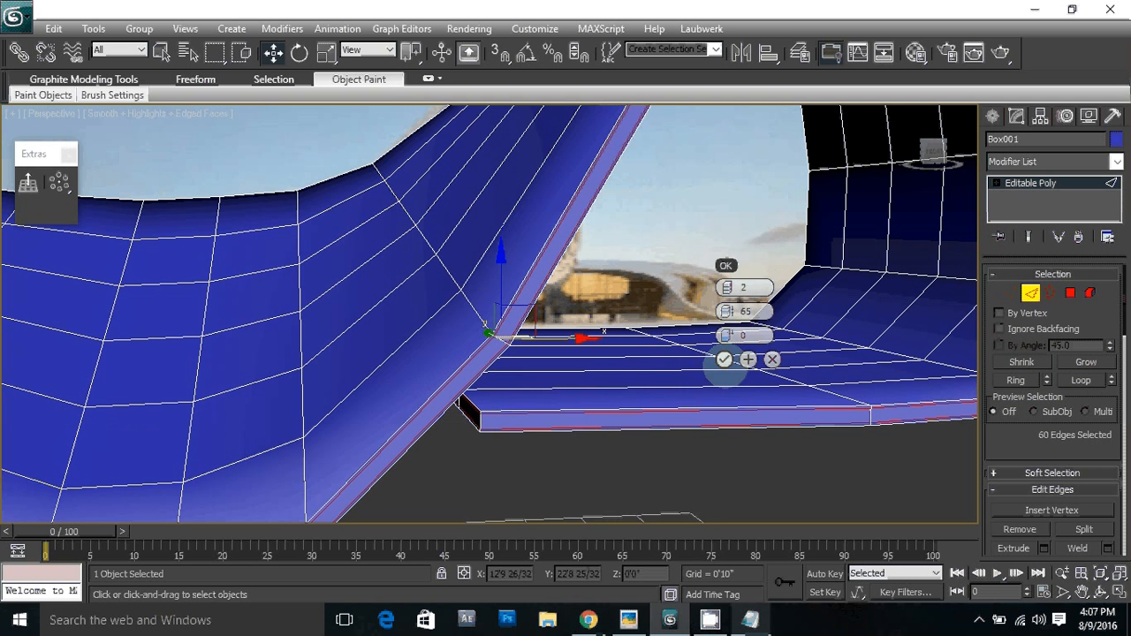
pyautogui.click(725, 359)
# Step: Connect the lengthwise edges at the open end of the tall arch's floor strip with 1 segment, pinch 0 and slide 98
pyautogui.press('z')
pyautogui.scroll(5, 516, 375)
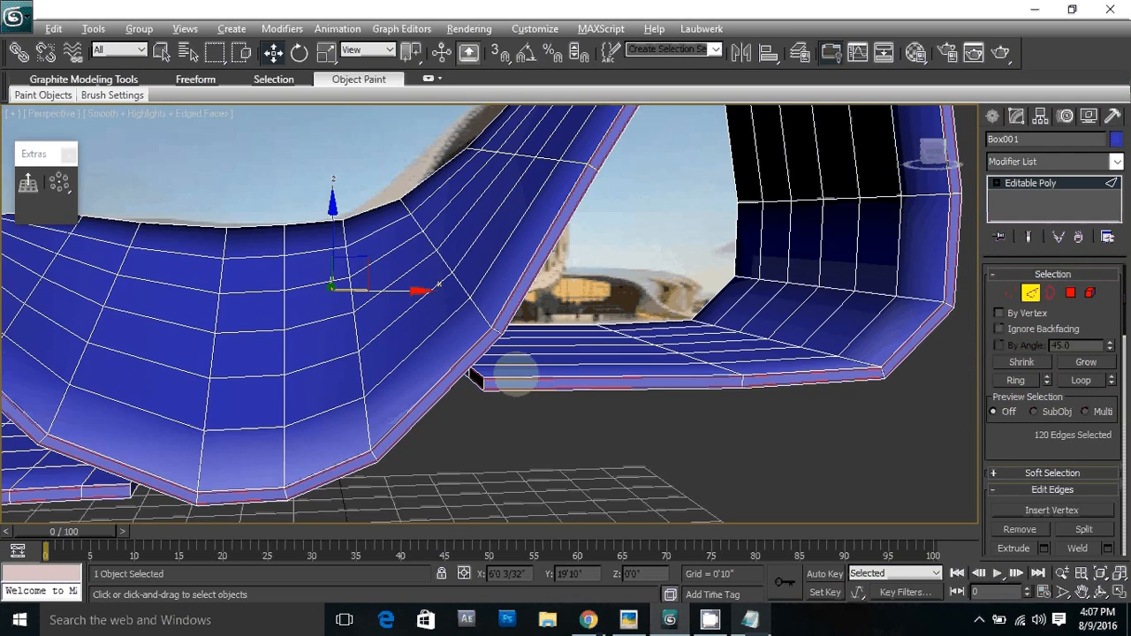
pyautogui.scroll(-5, 528, 389)
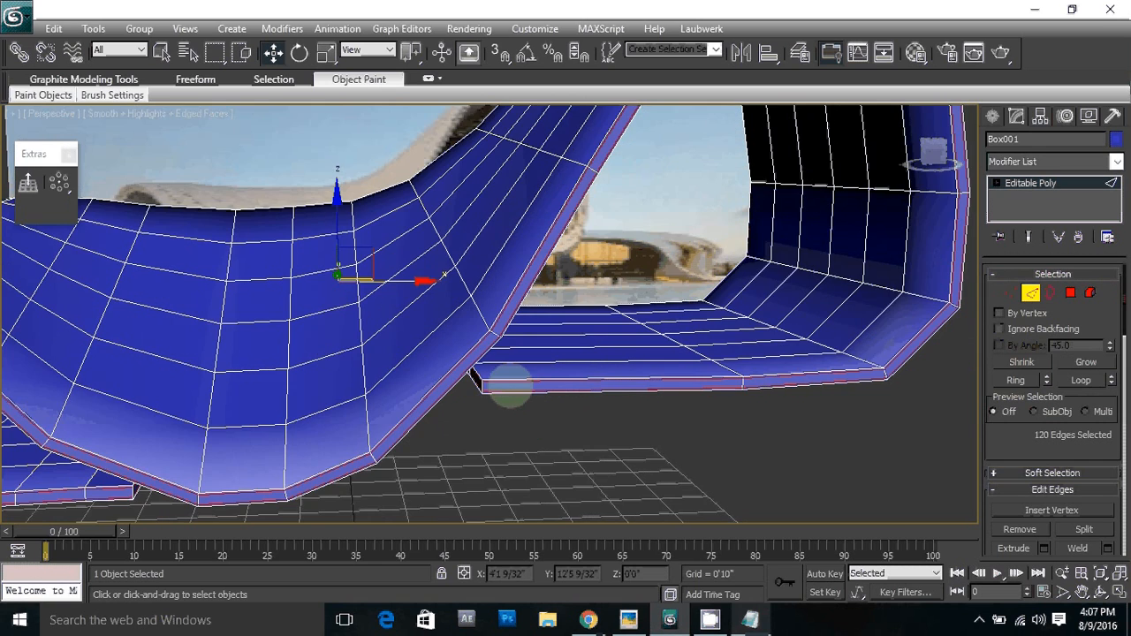
pyautogui.scroll(5, 517, 419)
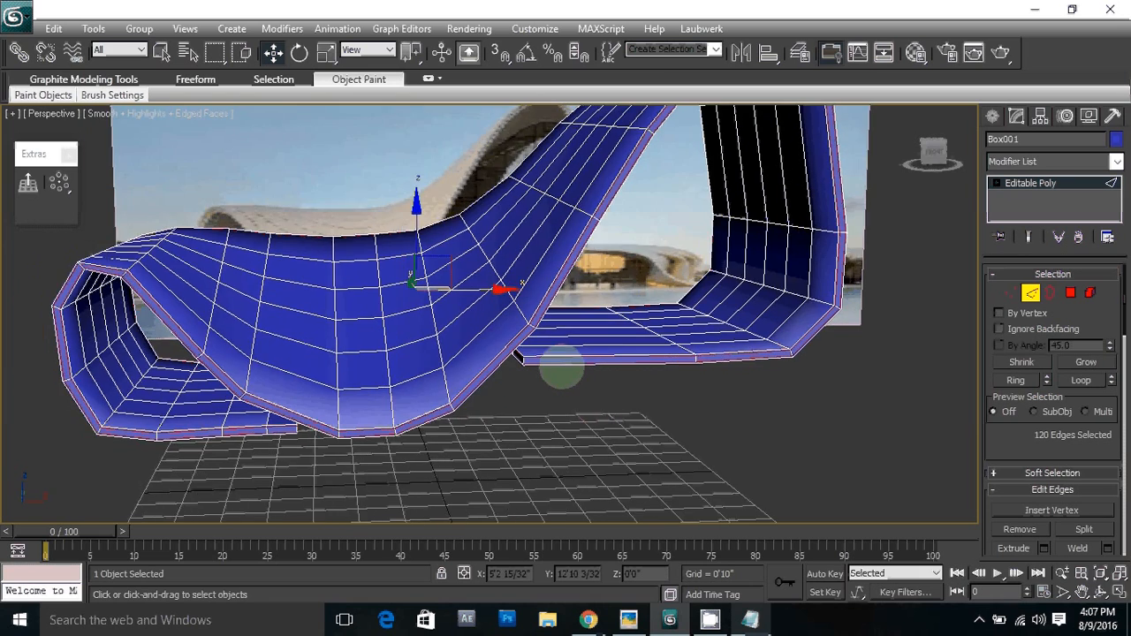
pyautogui.scroll(-2, 504, 429)
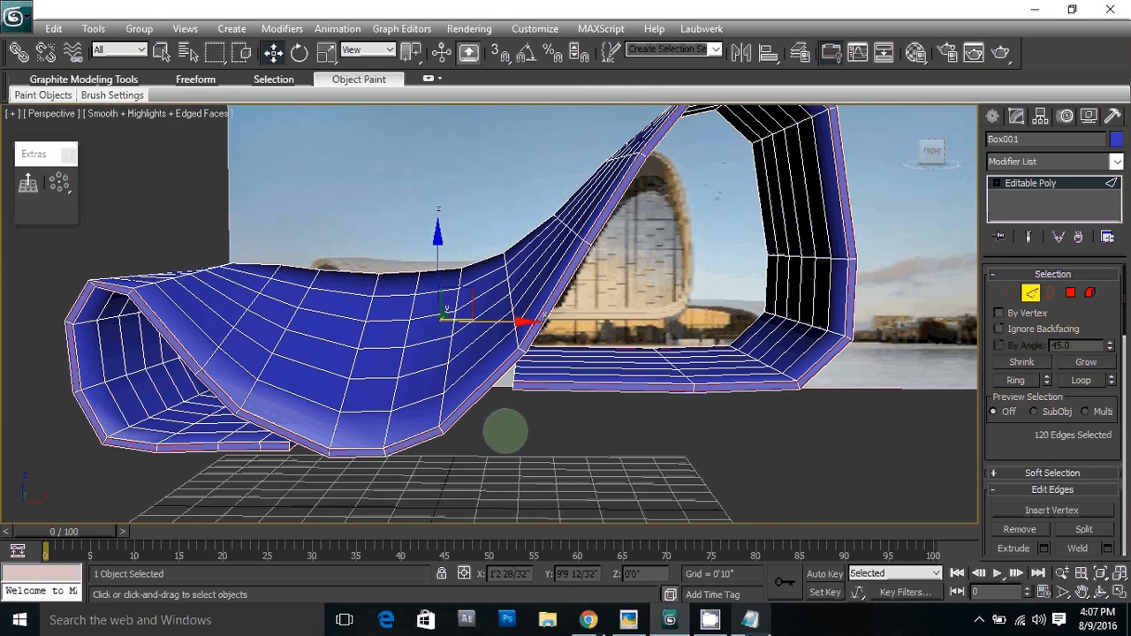
pyautogui.scroll(6, 575, 399)
pyautogui.click(552, 411)
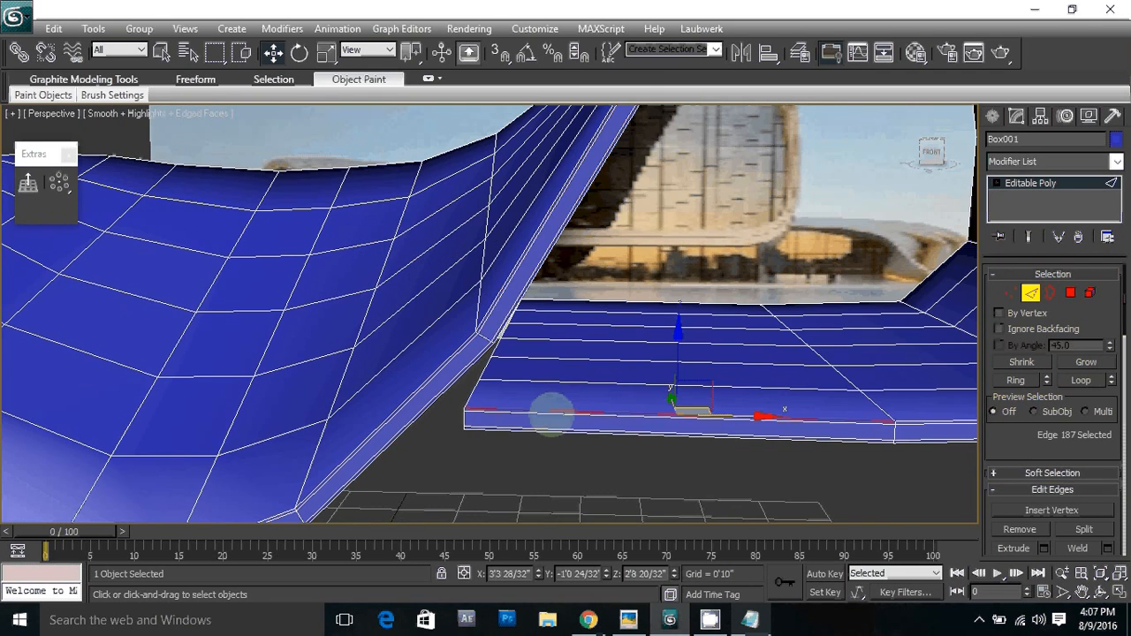
pyautogui.hotkey('alt', 'r')
pyautogui.scroll(-1, 495, 405)
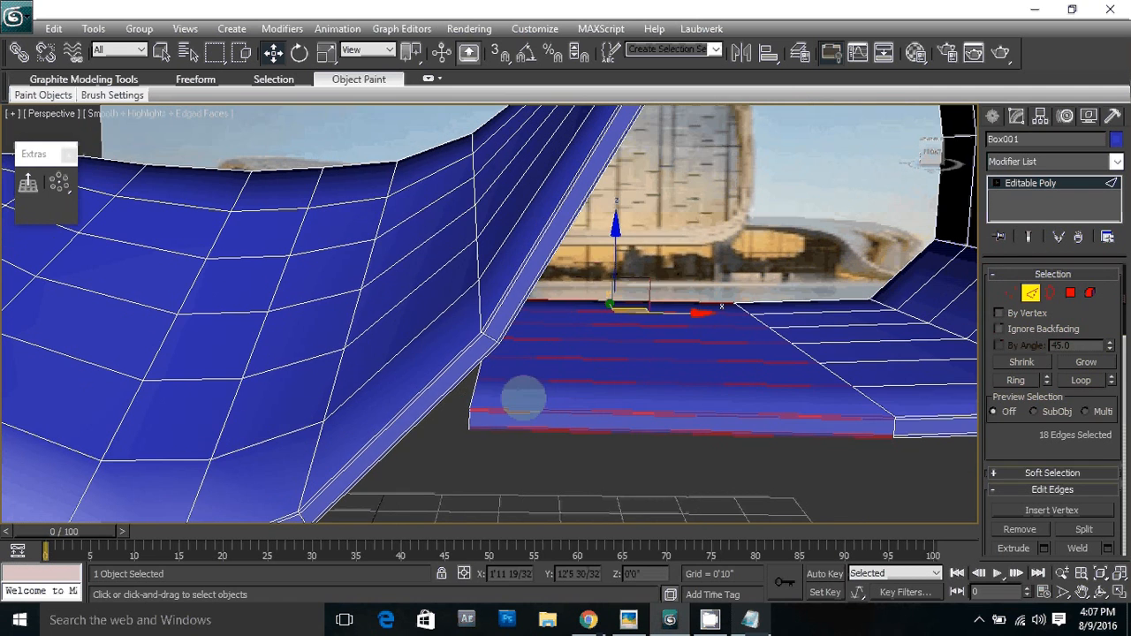
pyautogui.rightClick(400, 407)
pyautogui.click(400, 408)
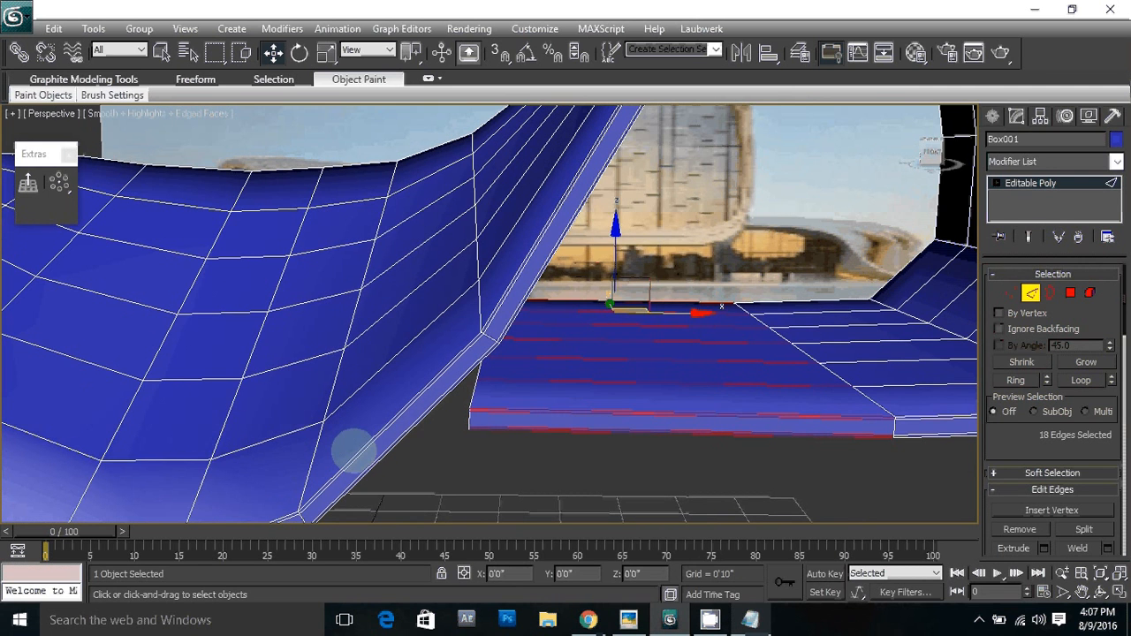
pyautogui.click(919, 135)
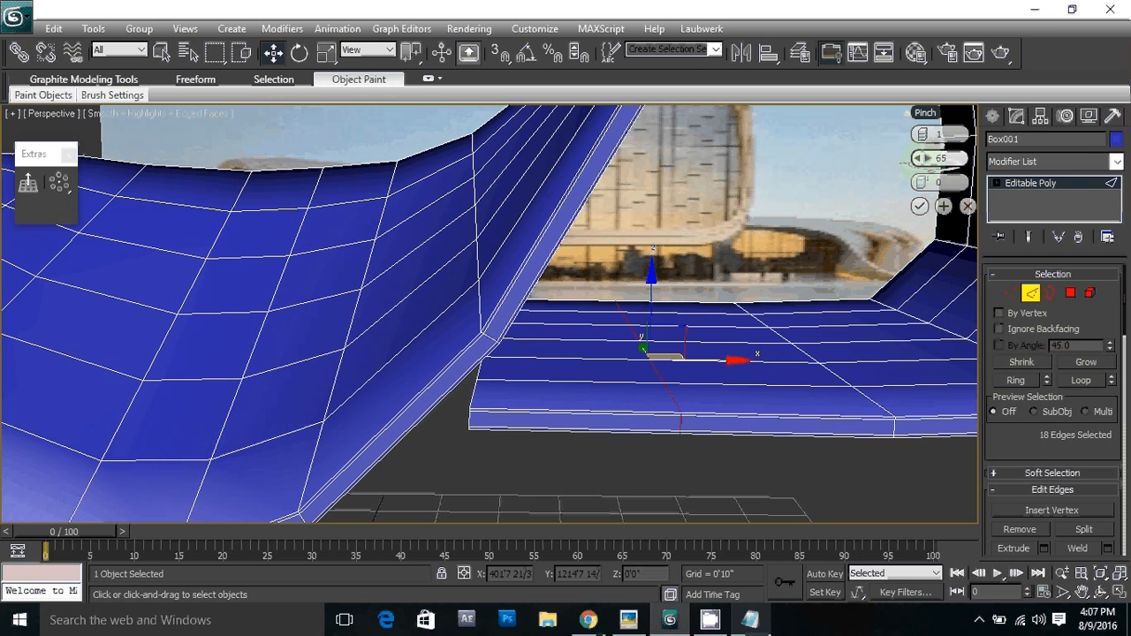
pyautogui.rightClick(917, 158)
pyautogui.moveTo(926, 182); pyautogui.dragTo(78, 144)
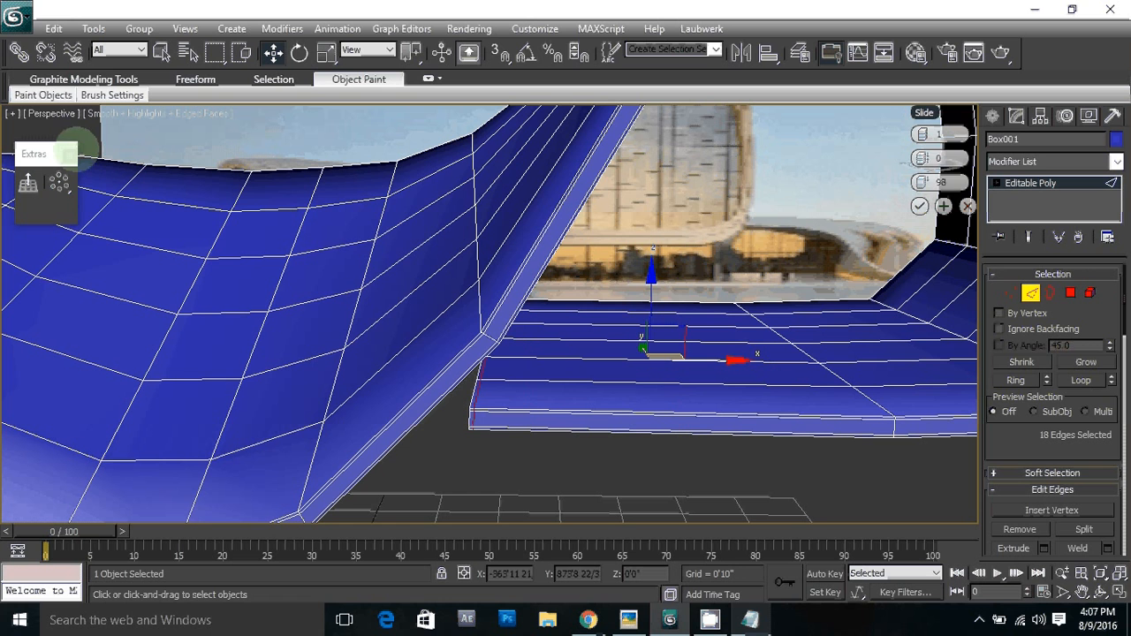
pyautogui.click(922, 207)
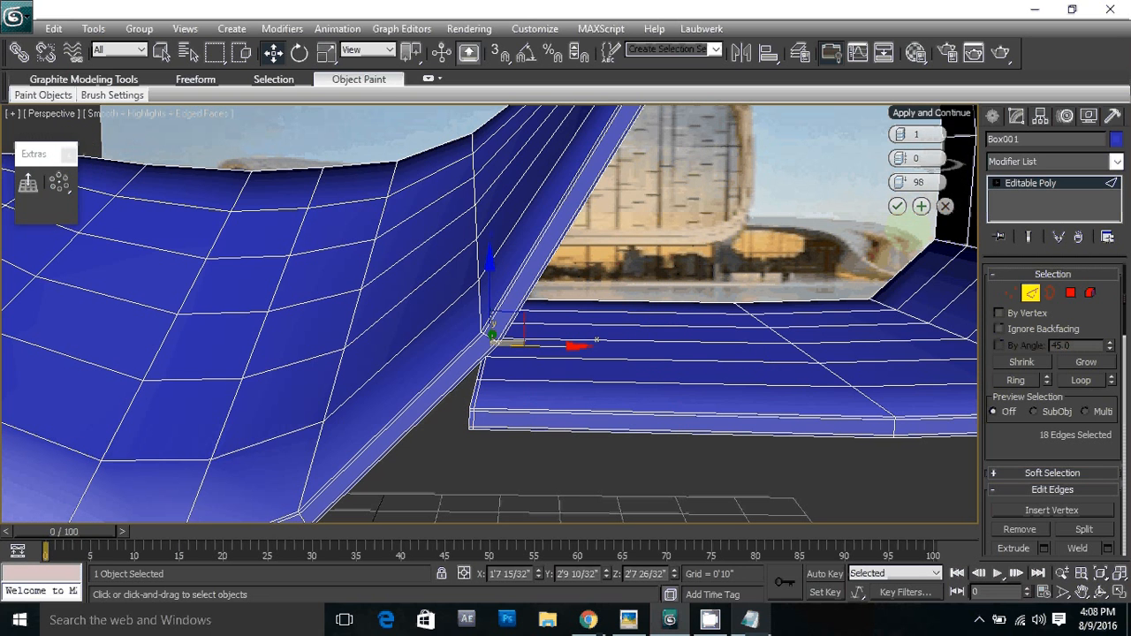
pyautogui.click(964, 206)
# Step: Connect the lengthwise edges at the open end of the small curl's floor strip with 1 segment and slide 82
pyautogui.keyDown('alt'); pyautogui.moveTo(654, 398); pyautogui.dragTo(526, 349, button='middle'); pyautogui.keyUp('alt')
pyautogui.click(550, 378)
pyautogui.hotkey('alt', 'r')
pyautogui.rightClick(527, 349)
pyautogui.click(357, 408)
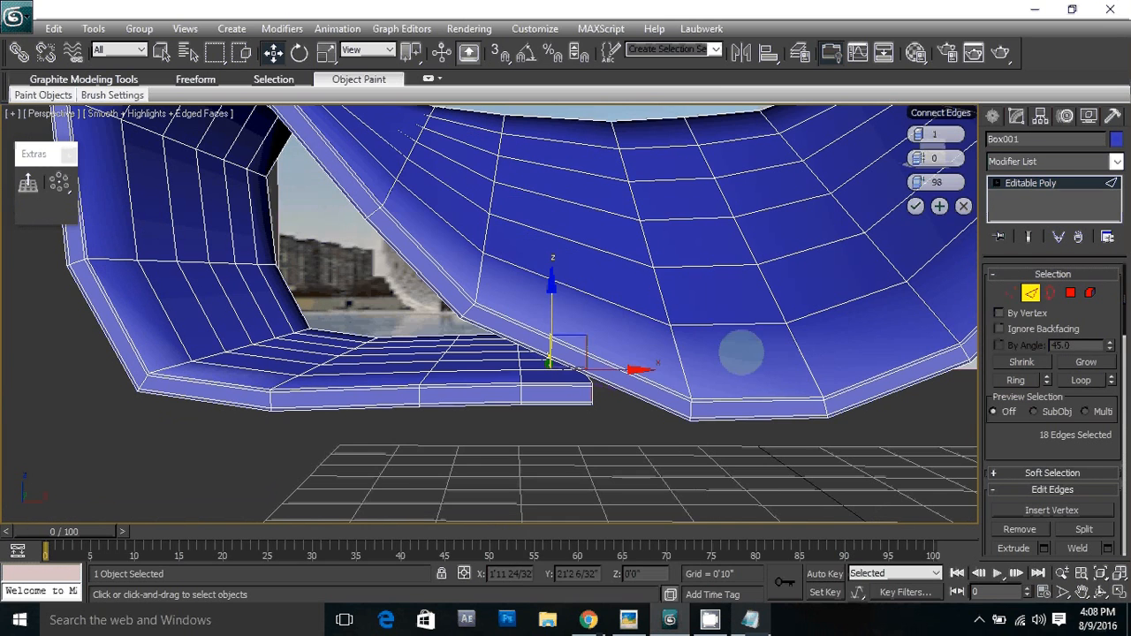
pyautogui.moveTo(916, 182); pyautogui.dragTo(984, 161)
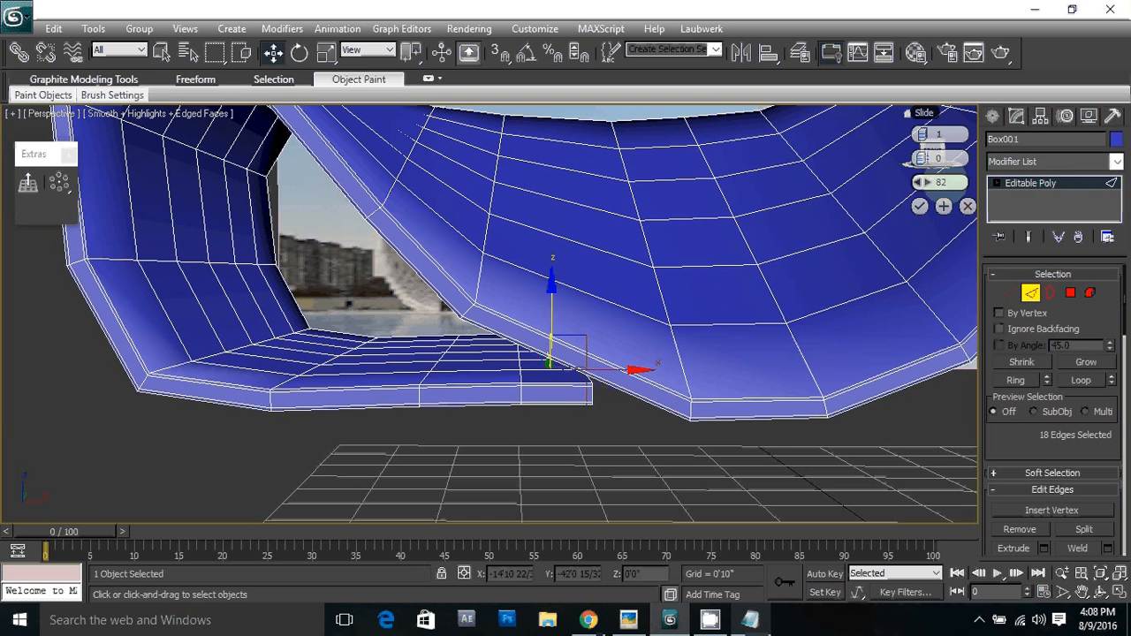
pyautogui.click(919, 206)
# Step: Leave edge editing and apply a TurboSmooth modifier to the whole shell
pyautogui.press('z')
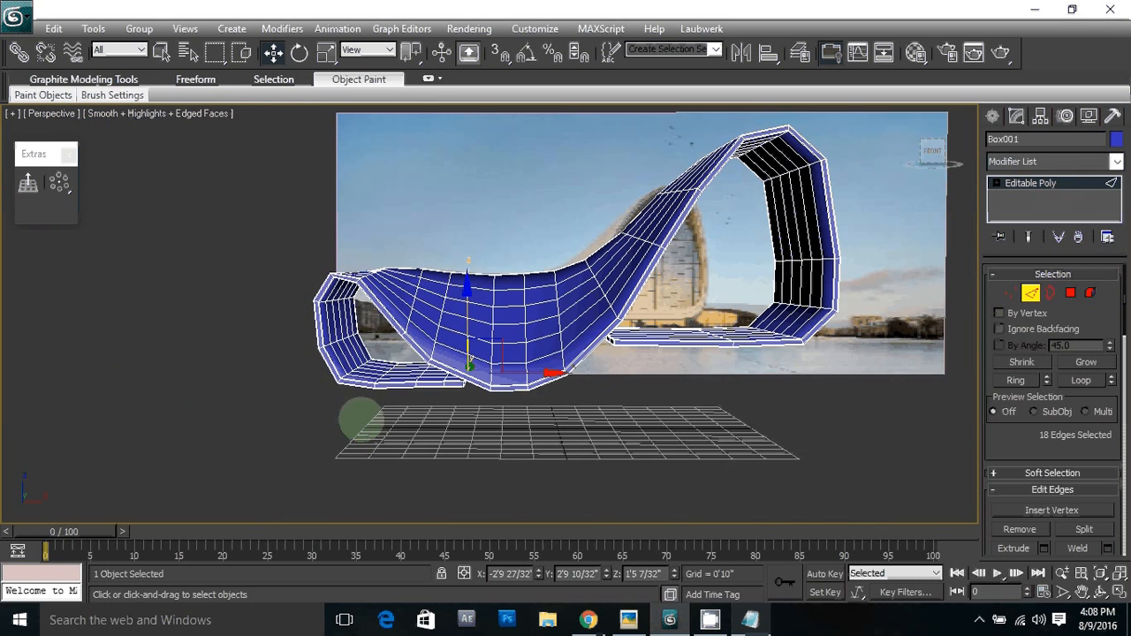
pyautogui.click(1025, 181)
pyautogui.keyDown('alt'); pyautogui.moveTo(557, 287); pyautogui.dragTo(570, 358, button='middle'); pyautogui.keyUp('alt')
pyautogui.moveTo(786, 253); pyautogui.dragTo(796, 325, button='middle')
pyautogui.click(1033, 161)
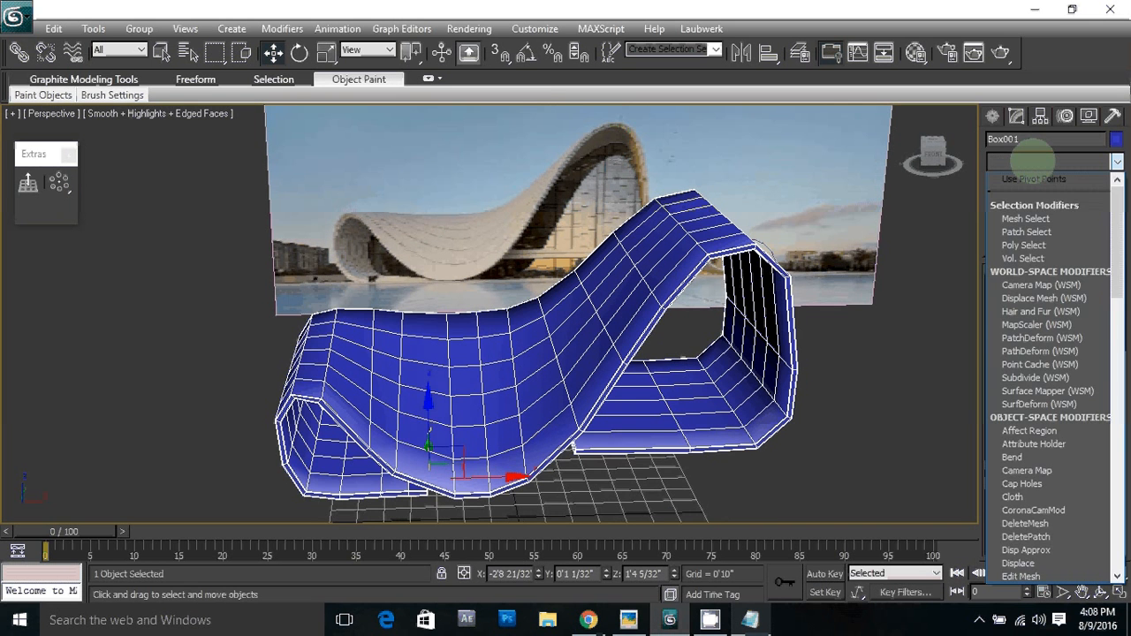
pyautogui.press('t')
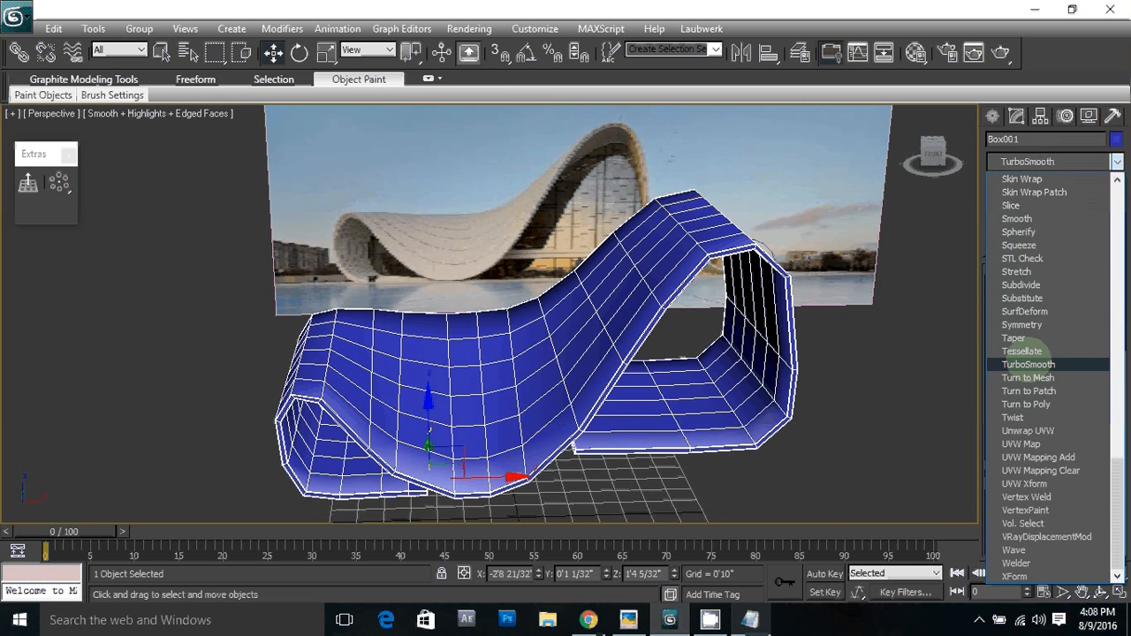
pyautogui.click(1028, 364)
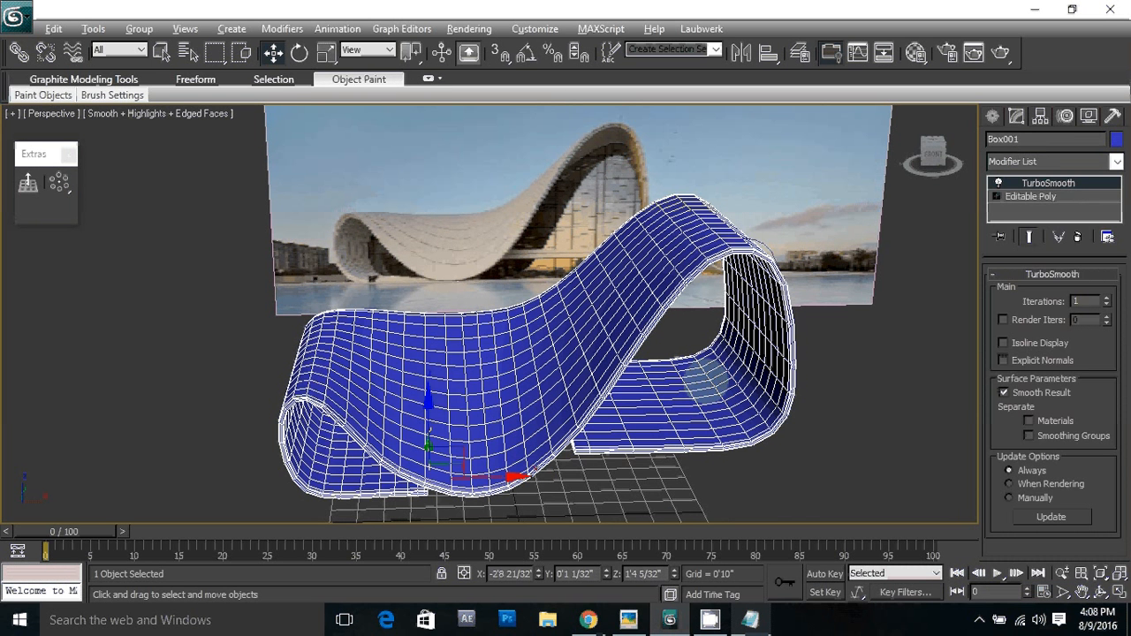
# Step: Turn on Isoline Display for the TurboSmooth modifier and show the smoothed shell shaded with edged faces
pyautogui.press('F3')
pyautogui.press('F3')
pyautogui.press('F4')
pyautogui.click(1026, 343)
pyautogui.moveTo(757, 401)
pyautogui.mouseDown(button='middle')
pyautogui.moveTo(766, 415)
pyautogui.moveTo(770, 405)
pyautogui.moveTo(725, 394)
pyautogui.moveTo(733, 356)
pyautogui.moveTo(702, 381)
pyautogui.moveTo(743, 397)
pyautogui.mouseUp(button='middle')
pyautogui.press('F4')
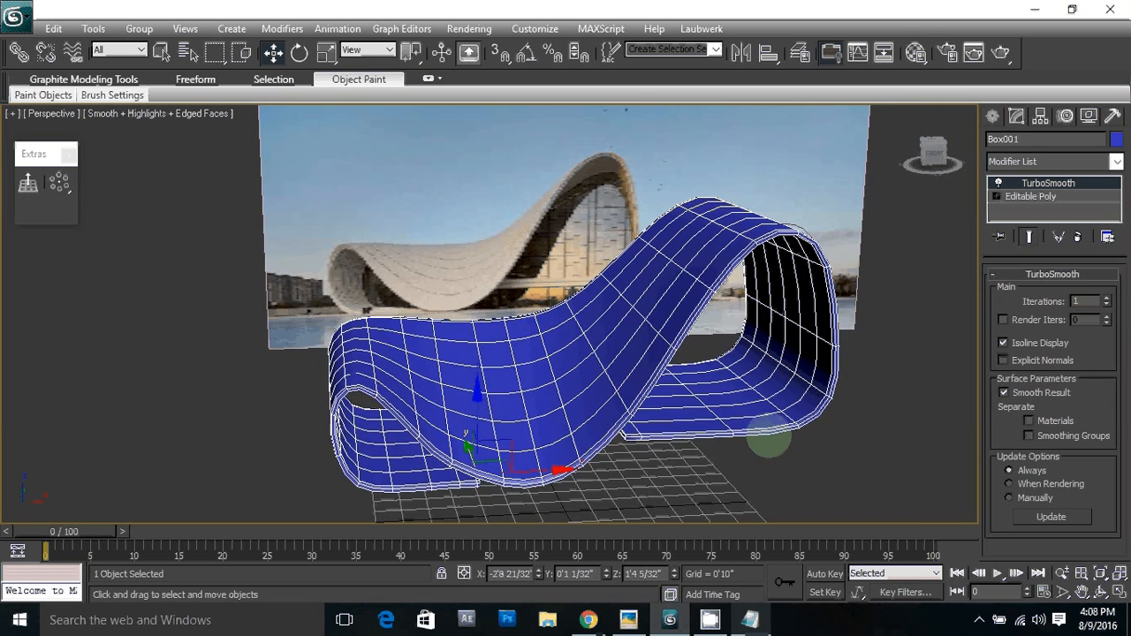
# Step: Examine the smoothed shell against the reference photo from several distances
pyautogui.click(768, 437)
pyautogui.scroll(-5, 618, 358)
pyautogui.keyDown('alt'); pyautogui.moveTo(610, 355); pyautogui.dragTo(589, 362, button='middle'); pyautogui.keyUp('alt')
pyautogui.click(587, 357)
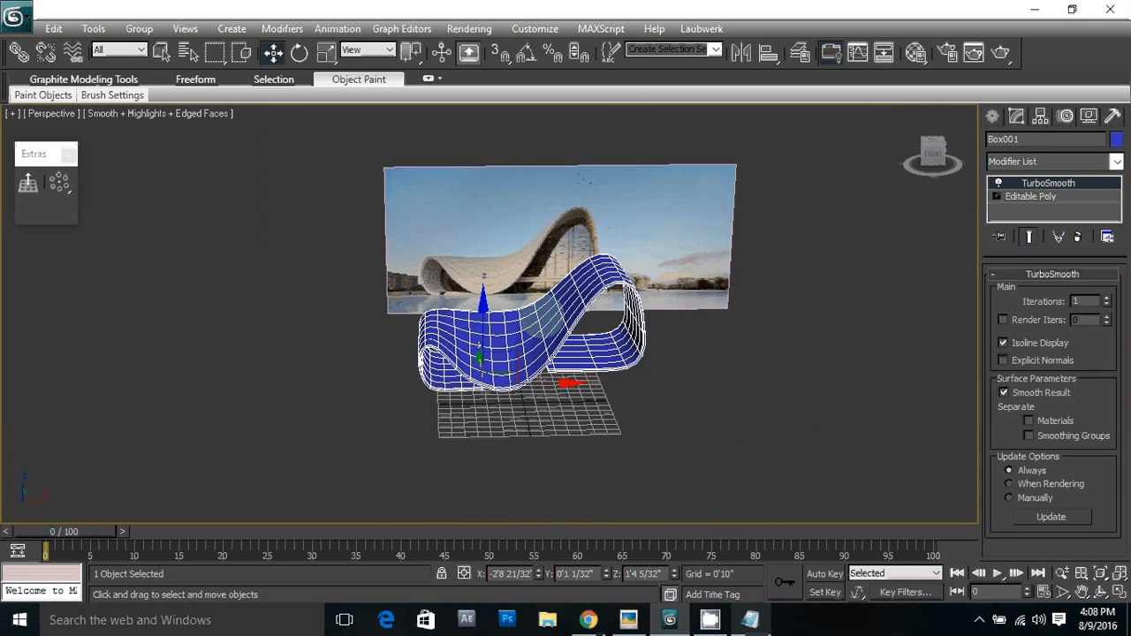
pyautogui.click(615, 411)
pyautogui.click(505, 340)
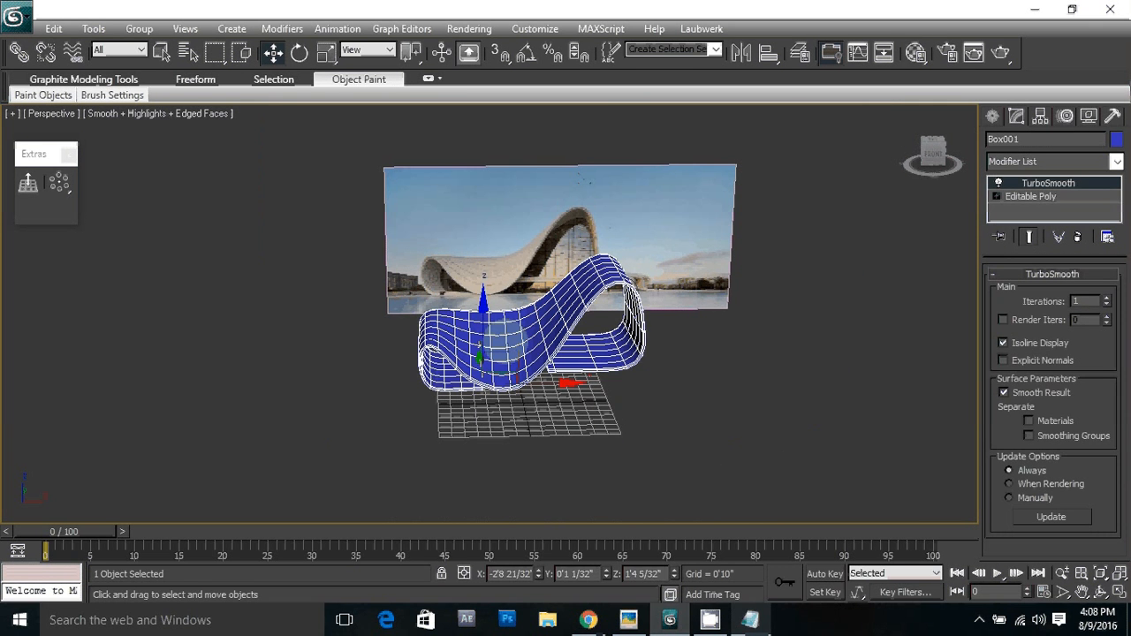
pyautogui.click(571, 412)
pyautogui.click(524, 367)
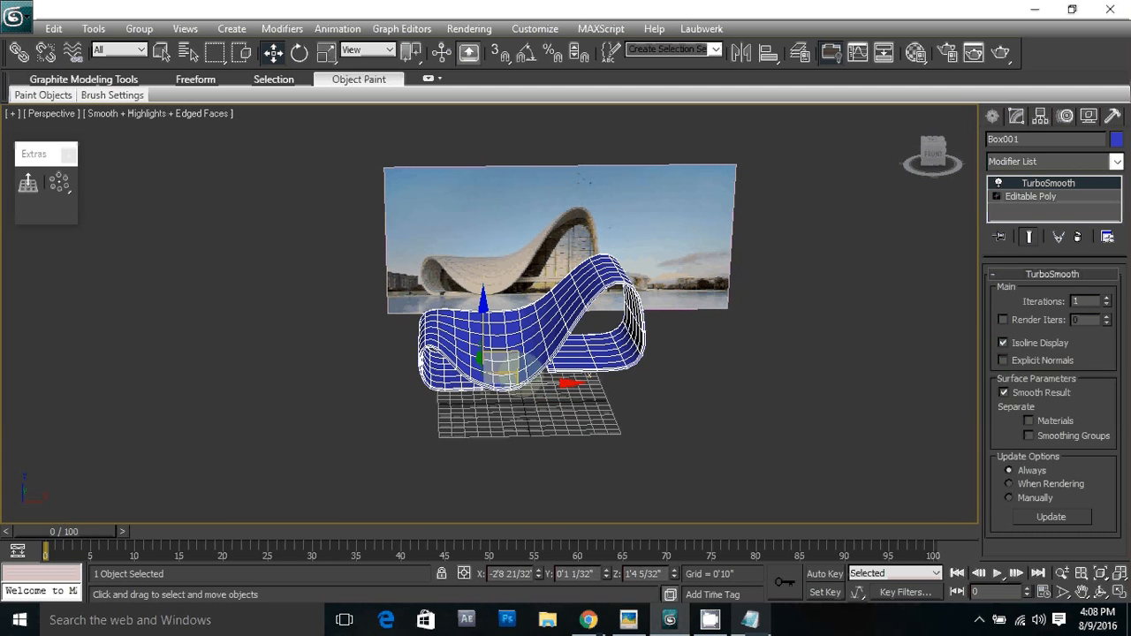
pyautogui.scroll(5, 499, 362)
pyautogui.scroll(-8, 530, 388)
pyautogui.scroll(3, 574, 415)
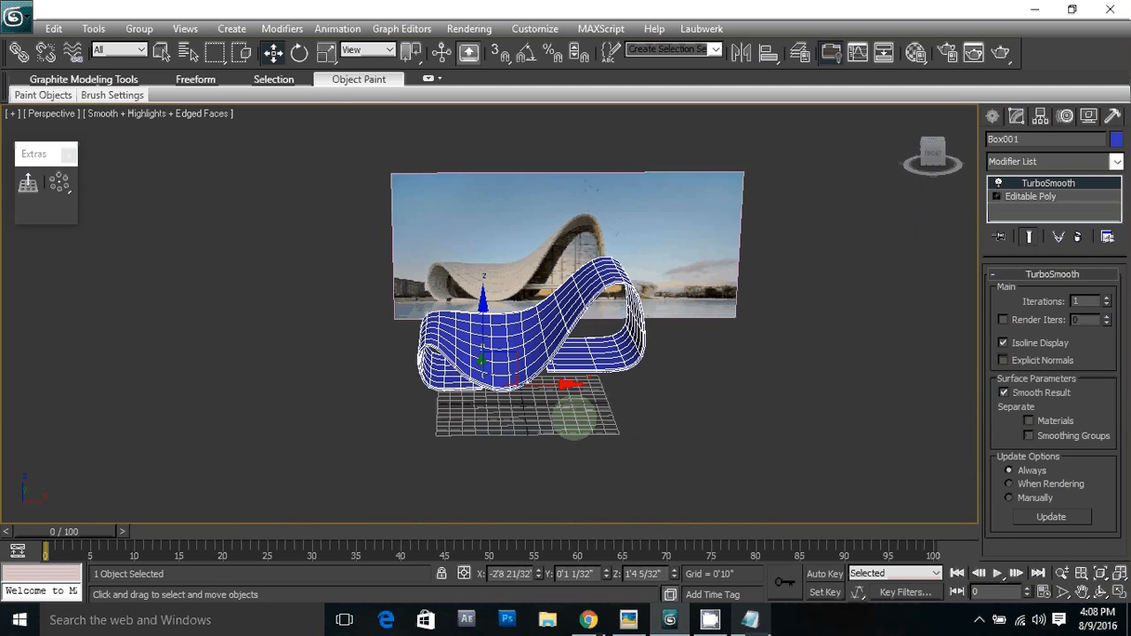
pyautogui.click(574, 418)
pyautogui.moveTo(566, 400); pyautogui.dragTo(563, 418, button='middle')
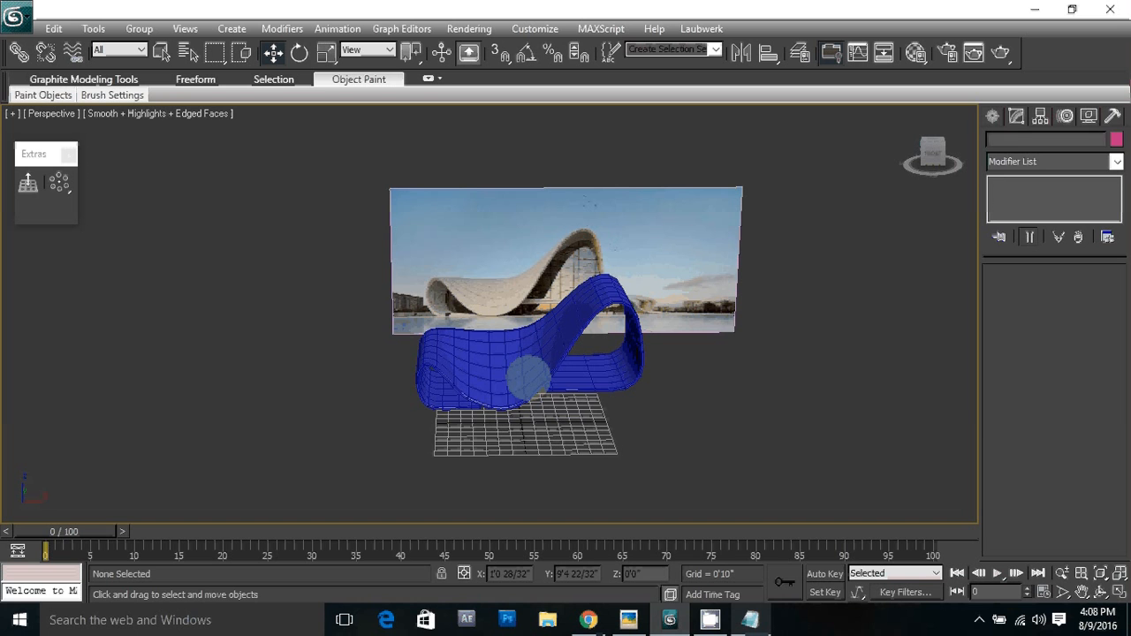
pyautogui.click(527, 378)
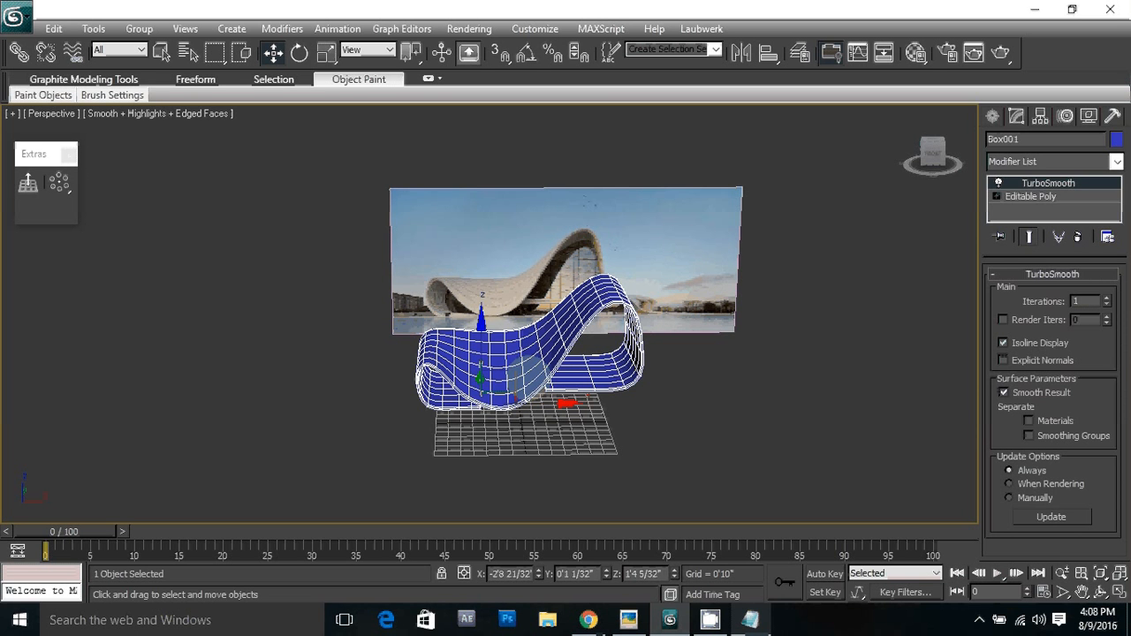
pyautogui.press('Delete')
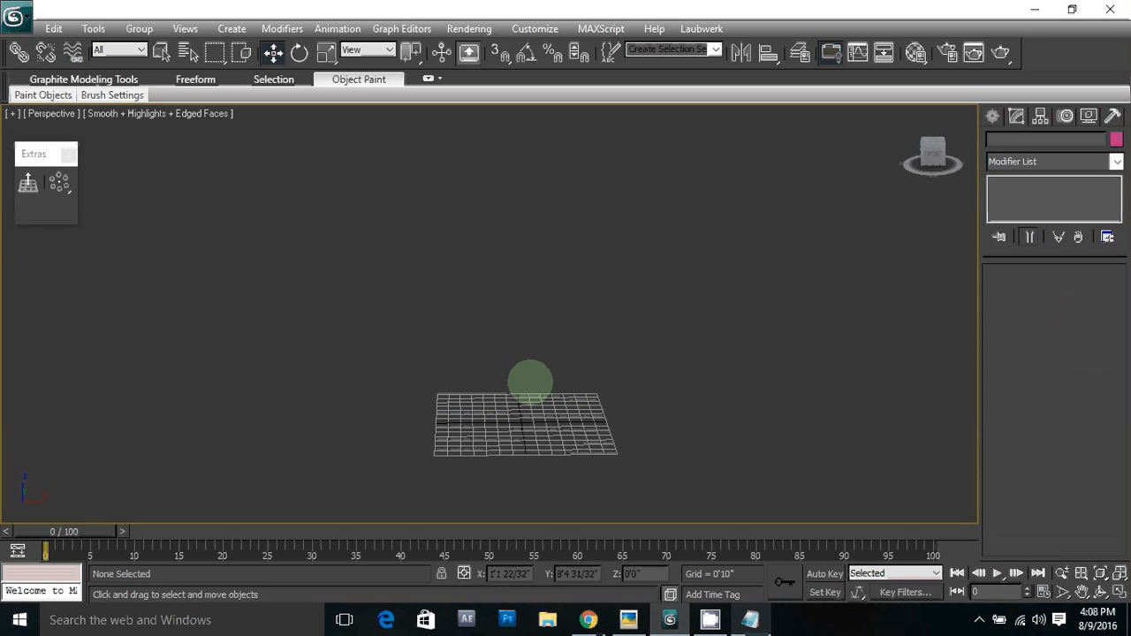
pyautogui.hotkey('ctrl', 'z')
# Step: Turn off the edged-faces display so the shell and reference photo show only smooth shading
pyautogui.scroll(5, 621, 421)
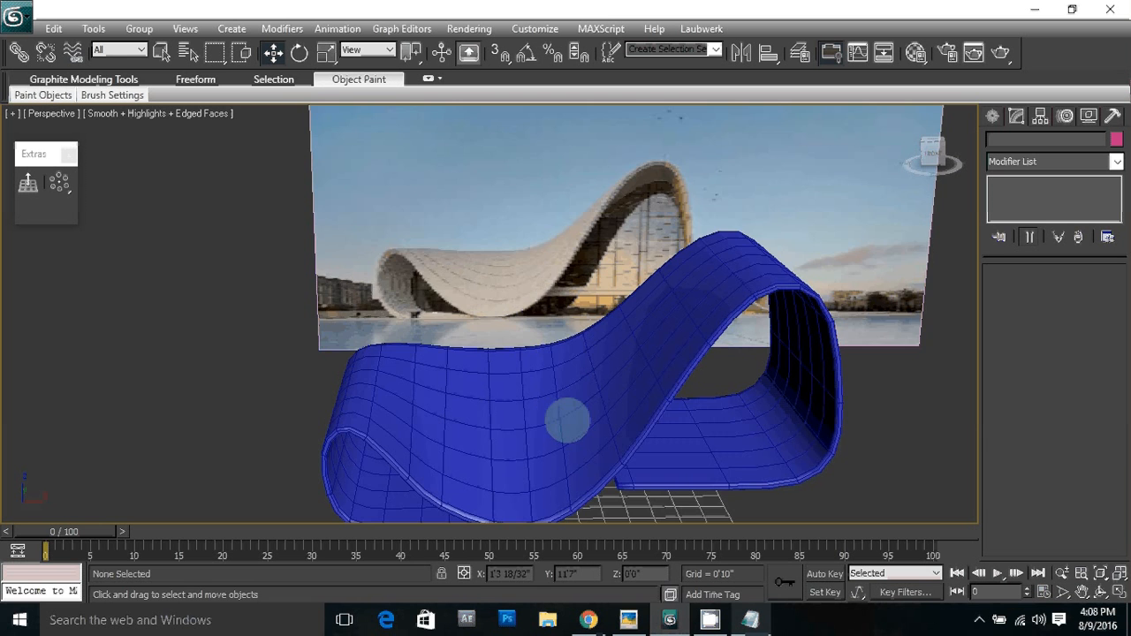
pyautogui.press('F4')
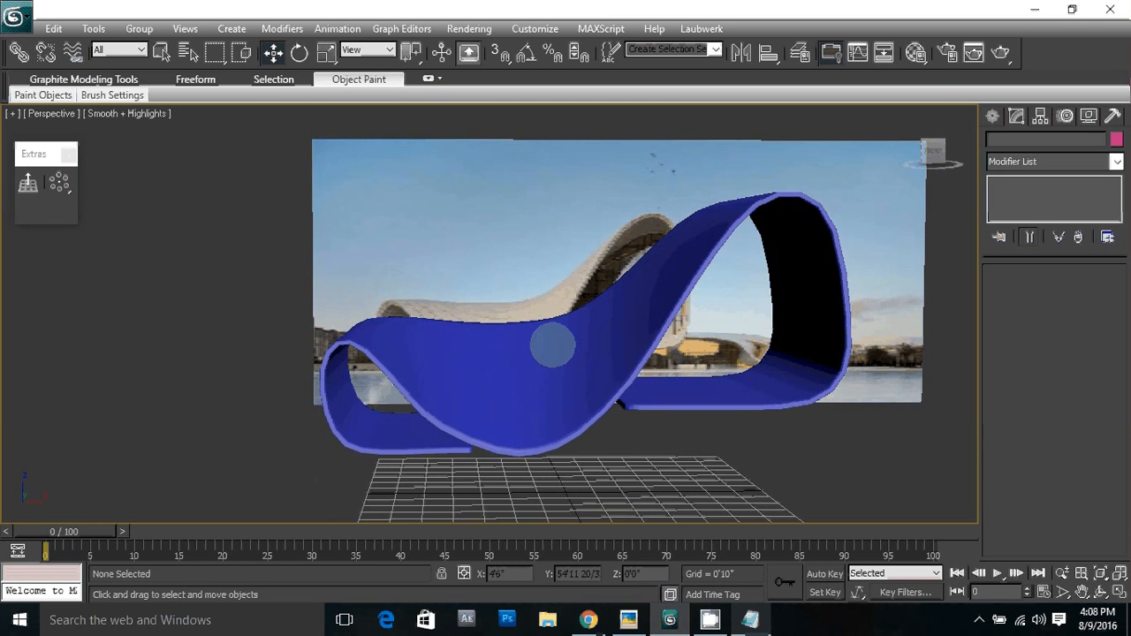
pyautogui.scroll(-5, 548, 354)
pyautogui.scroll(5, 545, 376)
# Step: Select the shell and move it sideways along X, partly clear of the reference photo
pyautogui.click(543, 336)
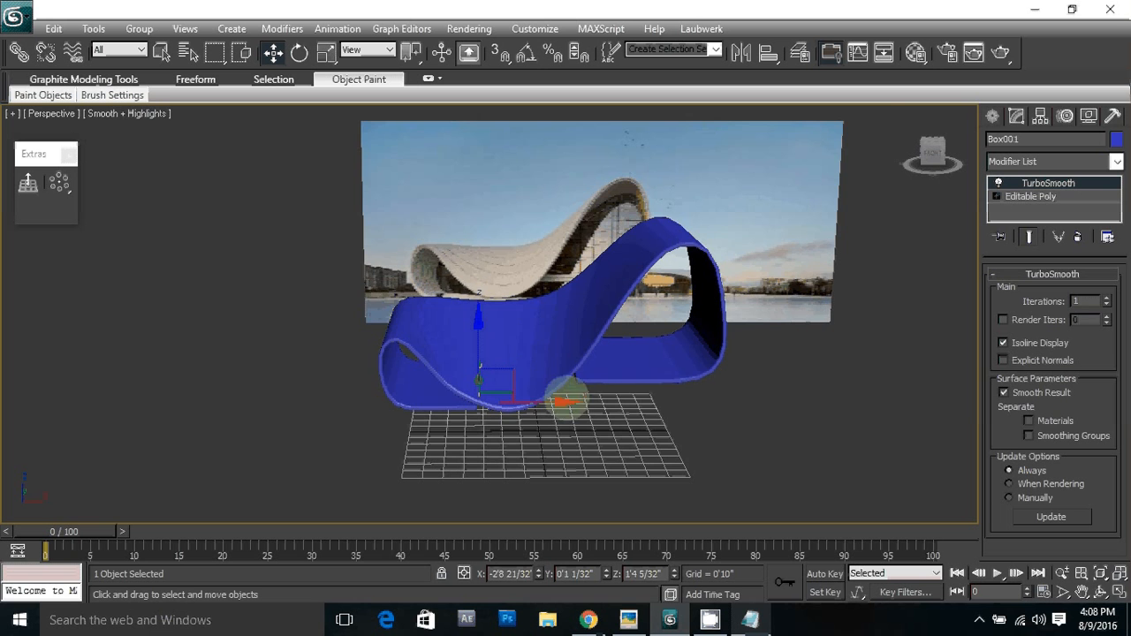
pyautogui.moveTo(577, 399); pyautogui.dragTo(806, 394)
pyautogui.scroll(-4, 714, 367)
pyautogui.moveTo(712, 366)
pyautogui.keyDown('alt'); pyautogui.mouseDown(button='middle')
pyautogui.moveTo(710, 331)
pyautogui.moveTo(717, 348)
pyautogui.mouseUp(button='middle'); pyautogui.keyUp('alt')
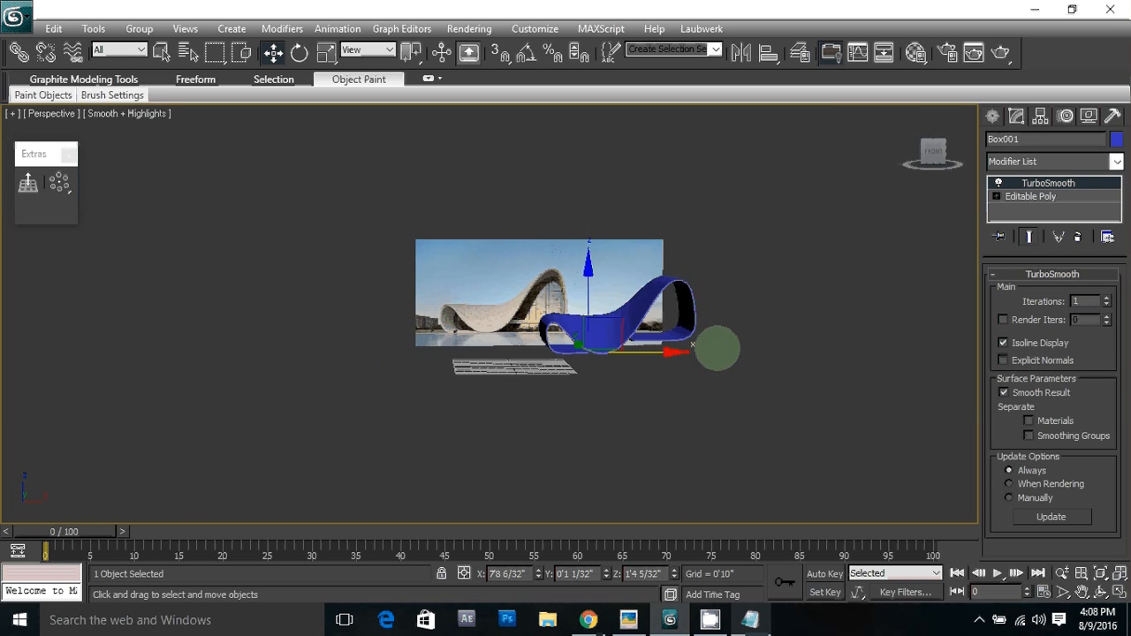
pyautogui.scroll(2, 581, 380)
# Step: In the front view, move the shell along X back over the building in the reference photo
pyautogui.press('f')
pyautogui.scroll(-4, 492, 364)
pyautogui.moveTo(492, 364); pyautogui.dragTo(426, 349, button='middle')
pyautogui.scroll(3, 661, 383)
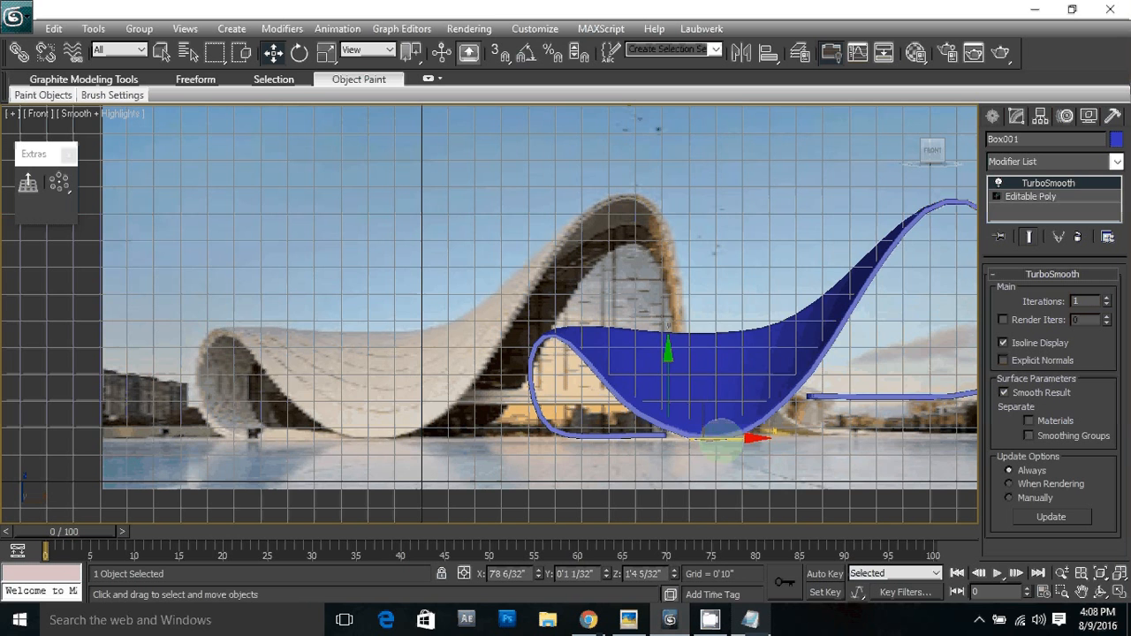
pyautogui.moveTo(722, 438); pyautogui.dragTo(393, 420)
pyautogui.moveTo(393, 419); pyautogui.dragTo(459, 403, button='middle')
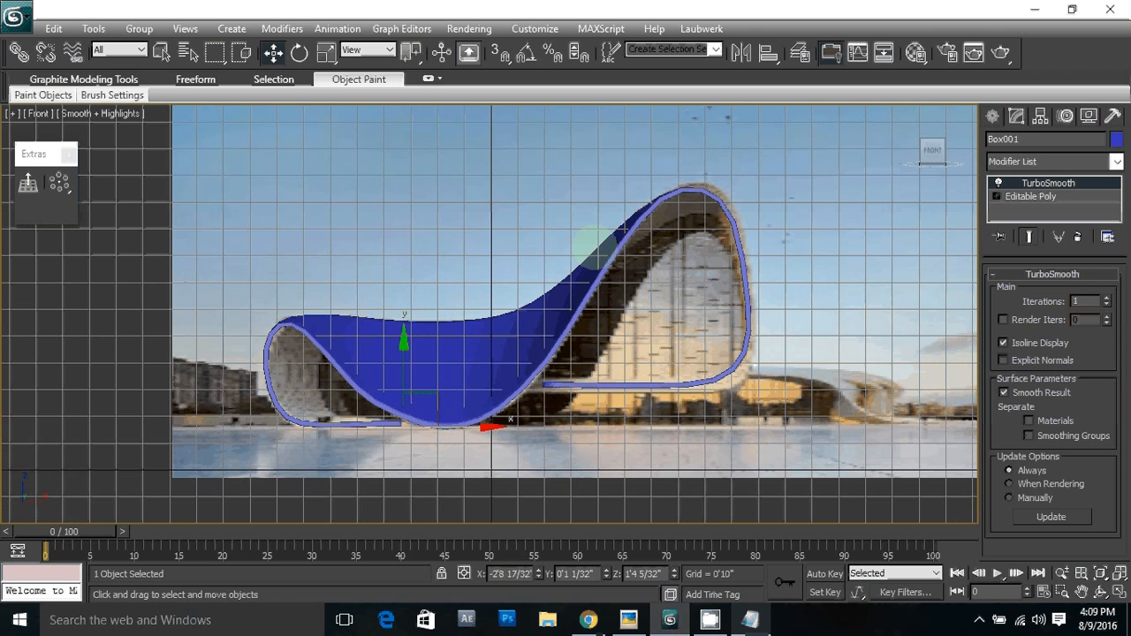
# Step: Apply an FFD 4x4x4 modifier to the shell above TurboSmooth
pyautogui.moveTo(510, 304); pyautogui.dragTo(556, 278, button='middle')
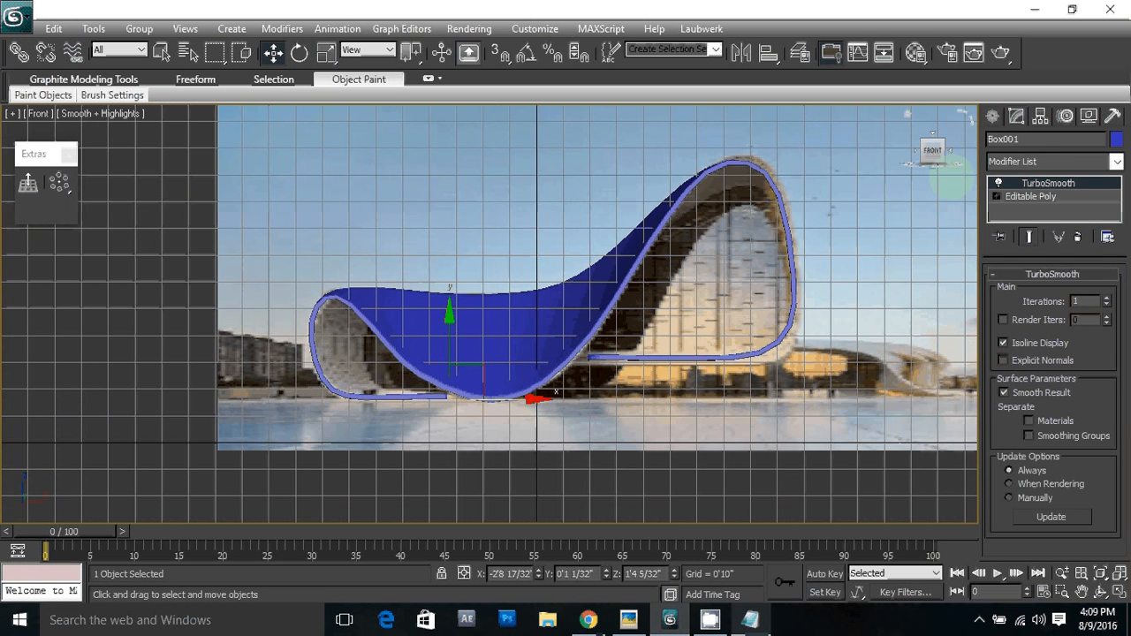
pyautogui.click(1040, 157)
pyautogui.press('f')
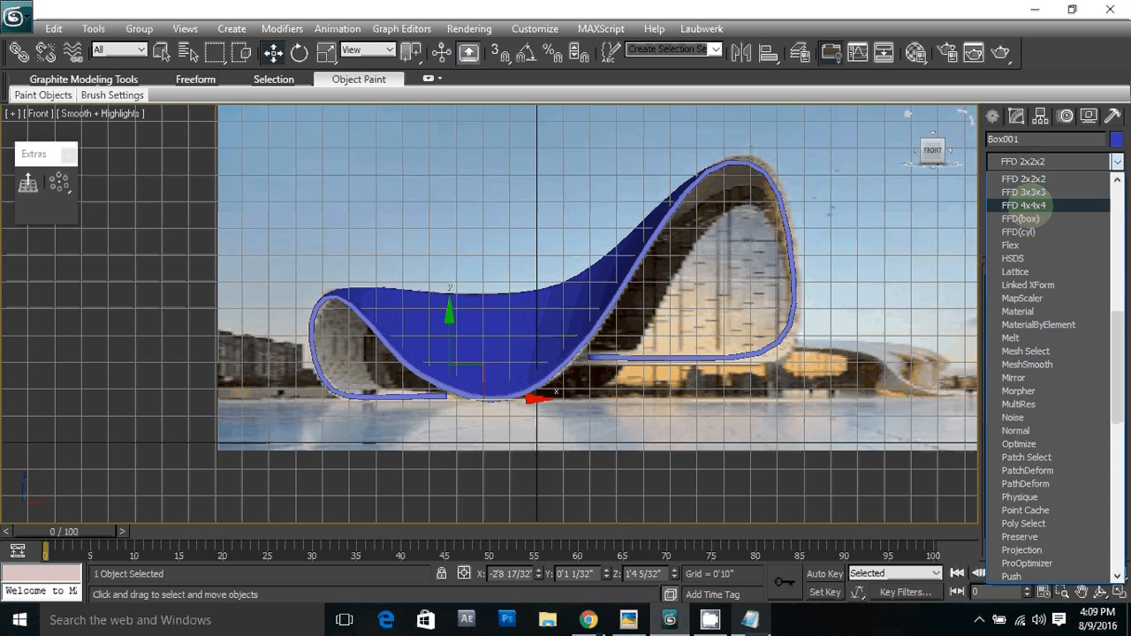
pyautogui.click(1045, 205)
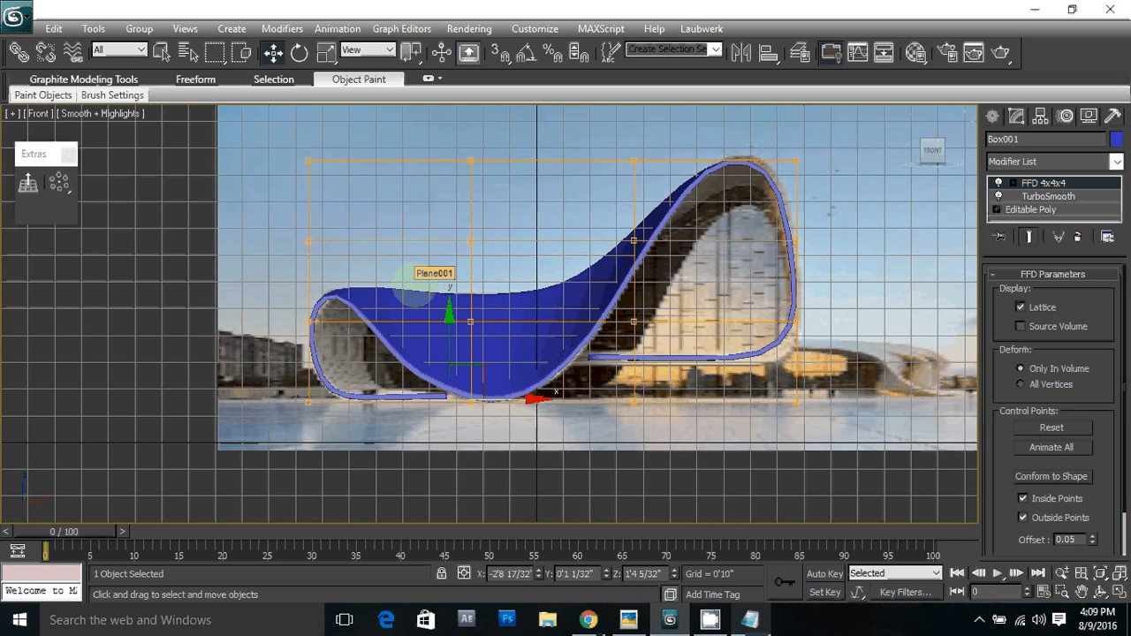
# Step: Enter Control Points editing of the FFD 4x4x4 modifier and select all lattice points at the small curl's end in perspective
pyautogui.press('p')
pyautogui.scroll(-4, 398, 263)
pyautogui.keyDown('alt'); pyautogui.moveTo(385, 252); pyautogui.dragTo(366, 301, button='middle'); pyautogui.keyUp('alt')
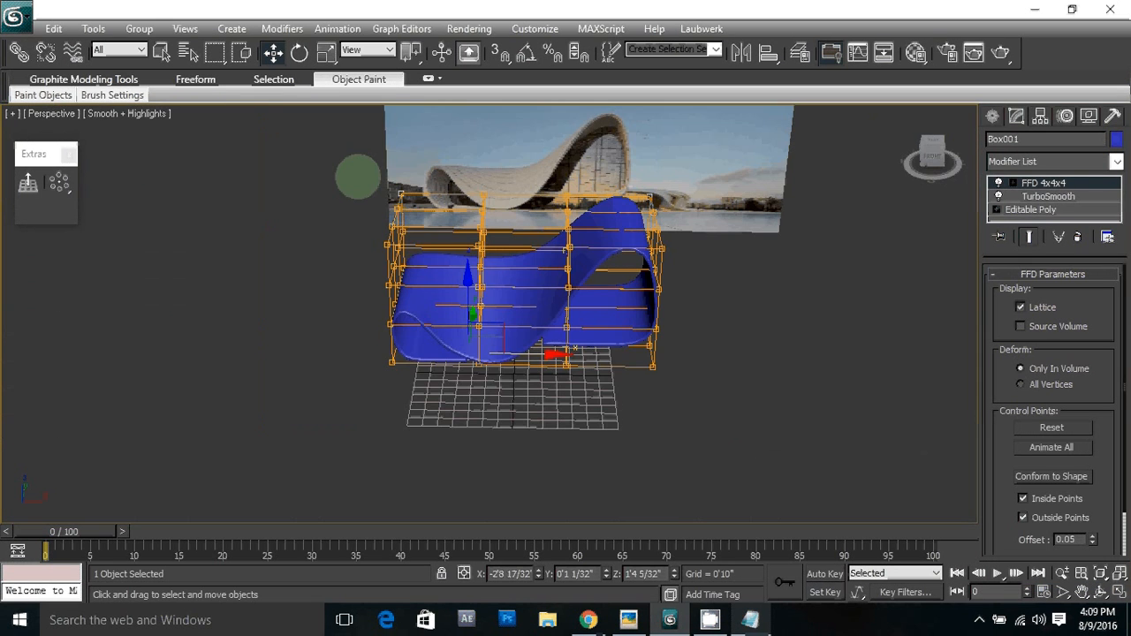
pyautogui.moveTo(357, 176); pyautogui.dragTo(430, 383)
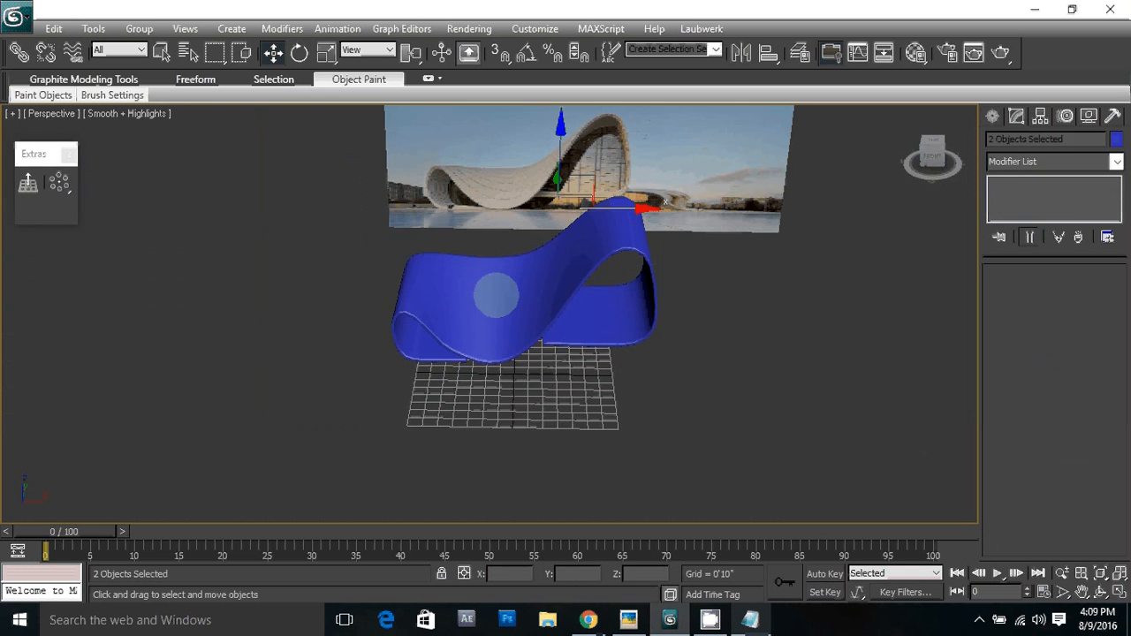
pyautogui.click(495, 291)
pyautogui.click(1008, 183)
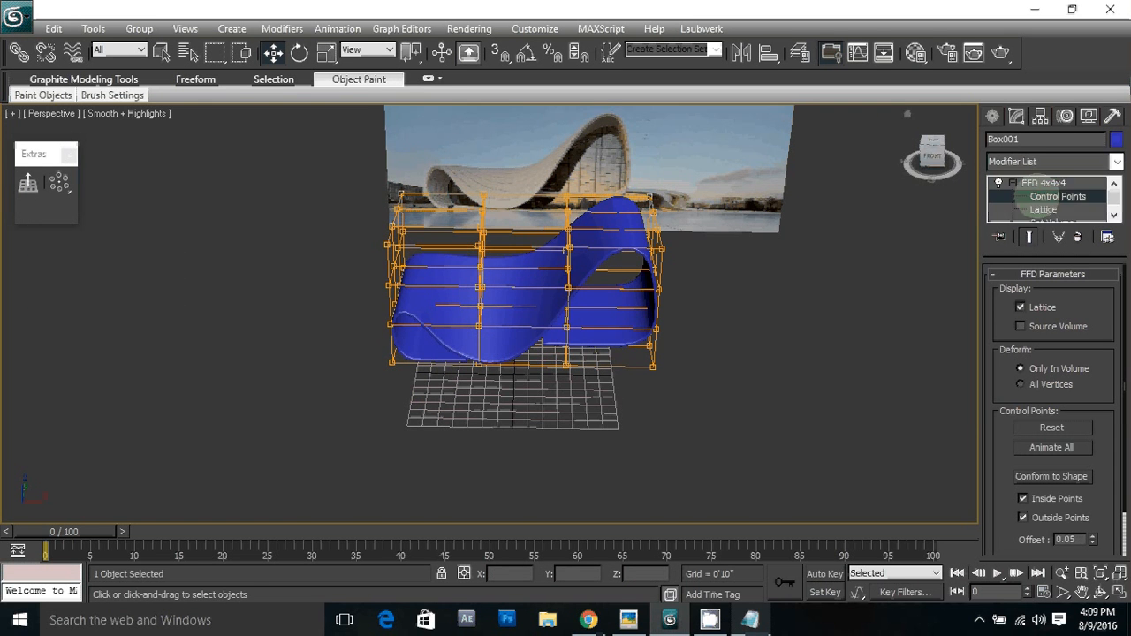
pyautogui.keyDown('alt'); pyautogui.moveTo(375, 188); pyautogui.dragTo(381, 218, button='middle'); pyautogui.keyUp('alt')
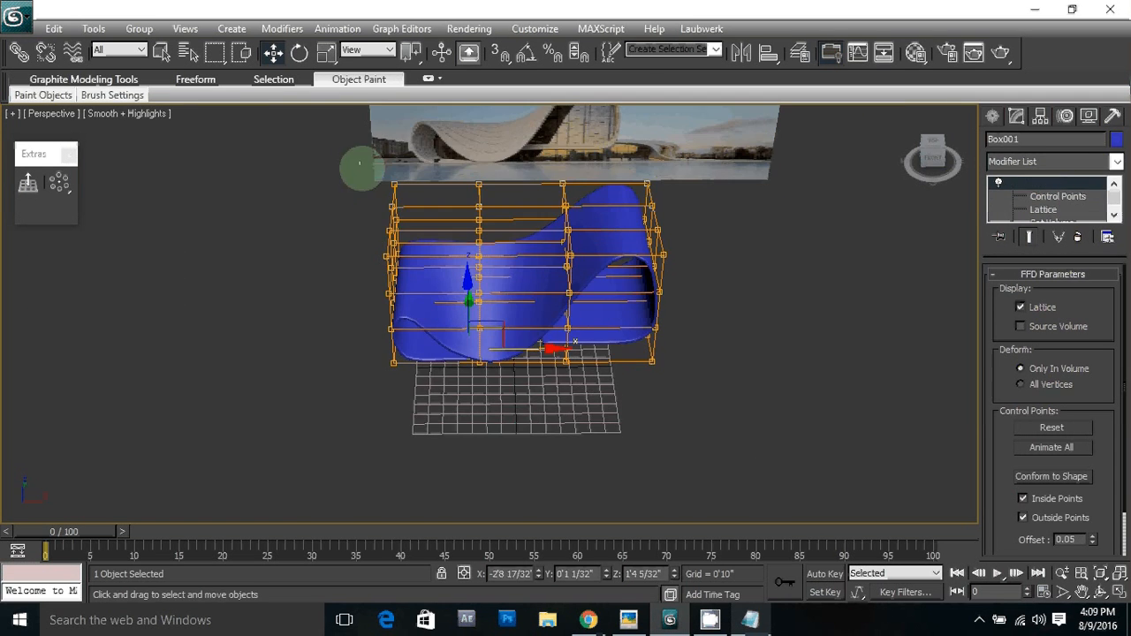
pyautogui.moveTo(365, 167); pyautogui.dragTo(428, 404)
pyautogui.click(500, 283)
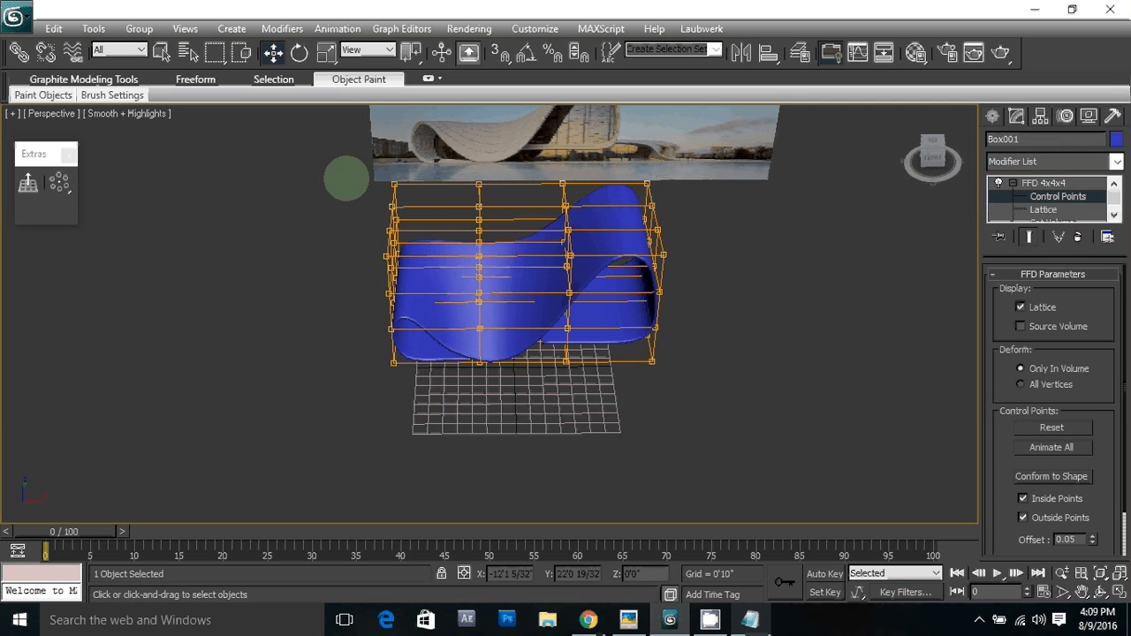
pyautogui.moveTo(346, 175); pyautogui.dragTo(424, 382)
# Step: In the front view, rotate the small curl's end lattice points about the vertical axis so its inner surface shows, and deselect them
pyautogui.press('f')
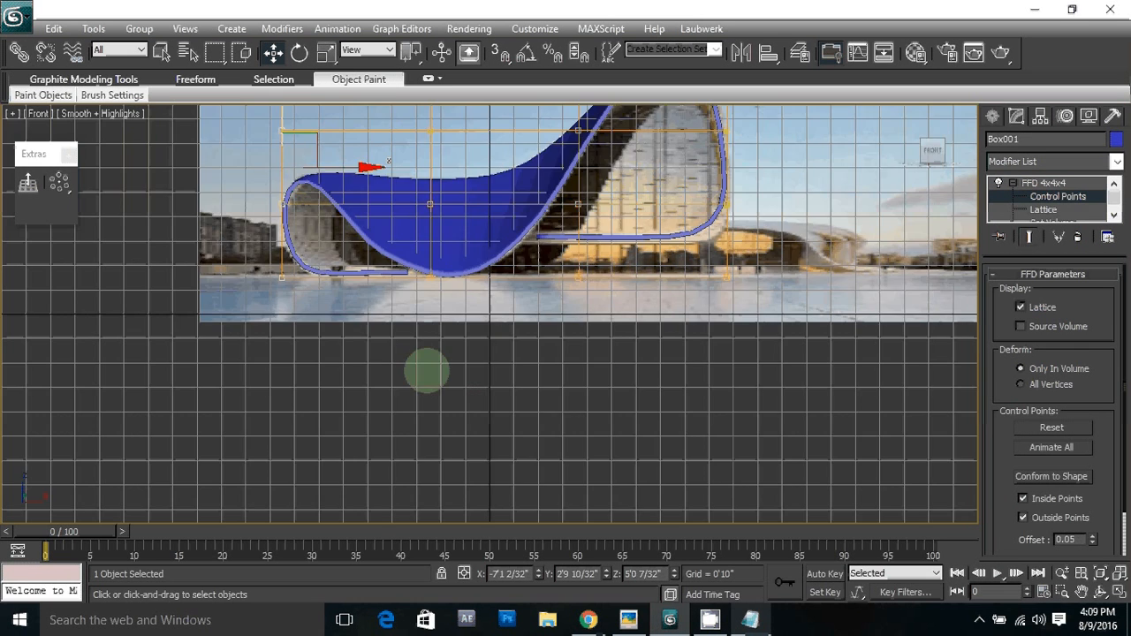
pyautogui.press('e')
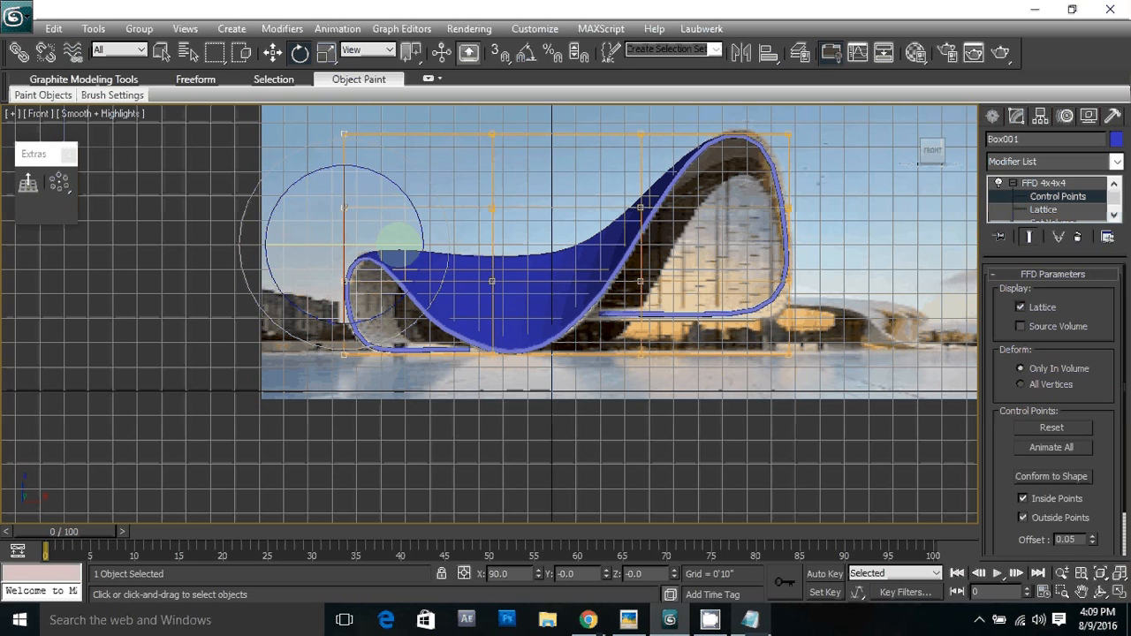
pyautogui.moveTo(399, 240); pyautogui.dragTo(436, 238)
pyautogui.press('w')
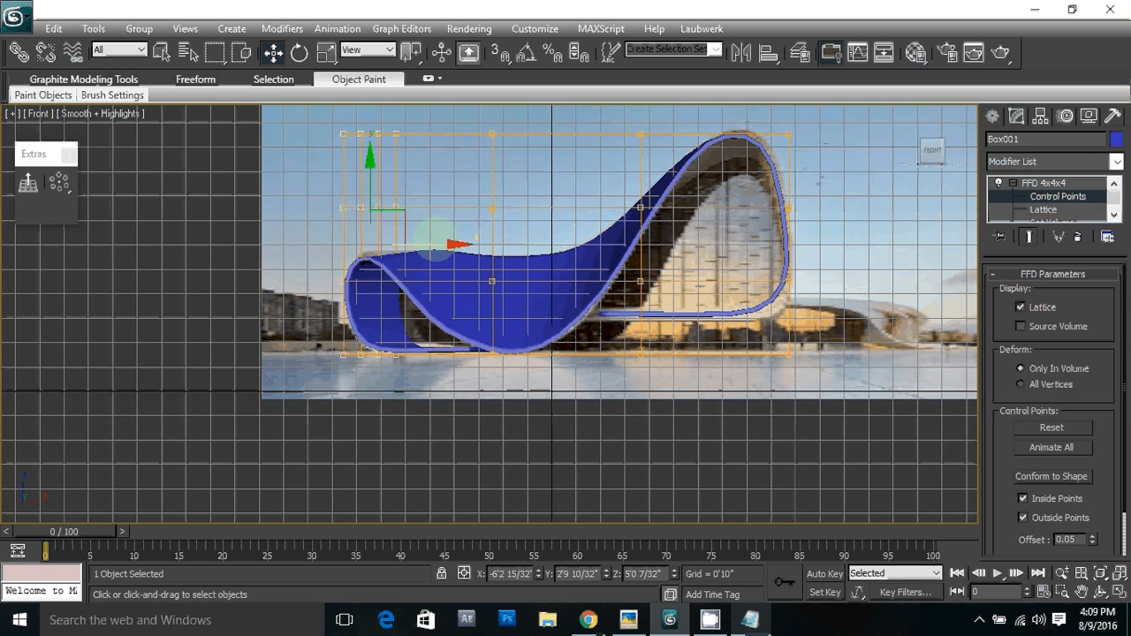
pyautogui.click(330, 127)
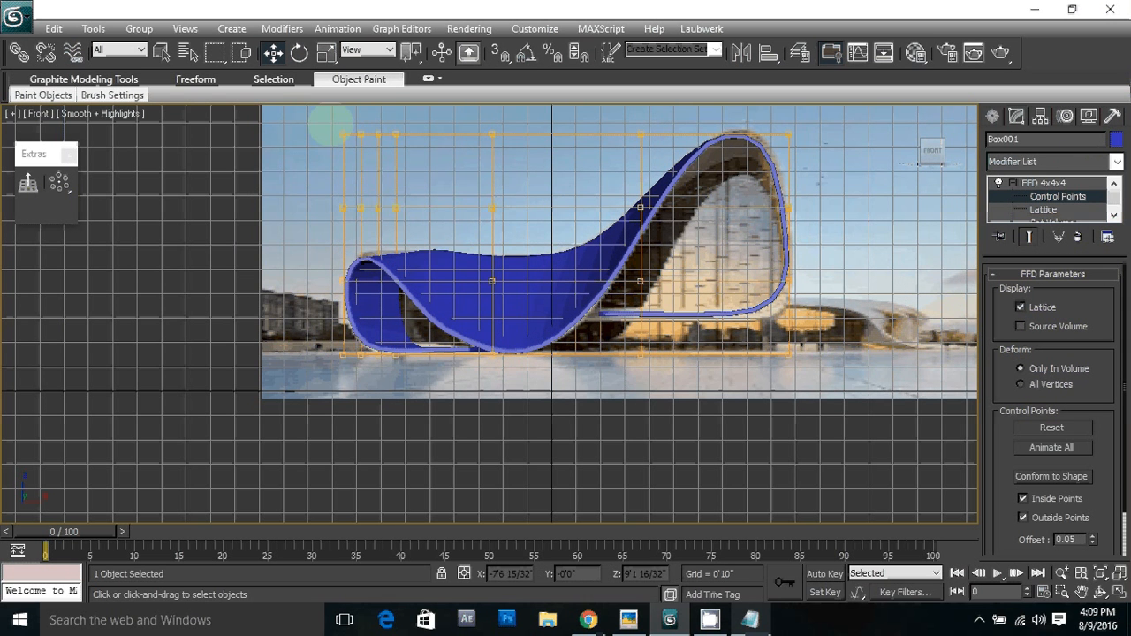
pyautogui.scroll(4, 360, 257)
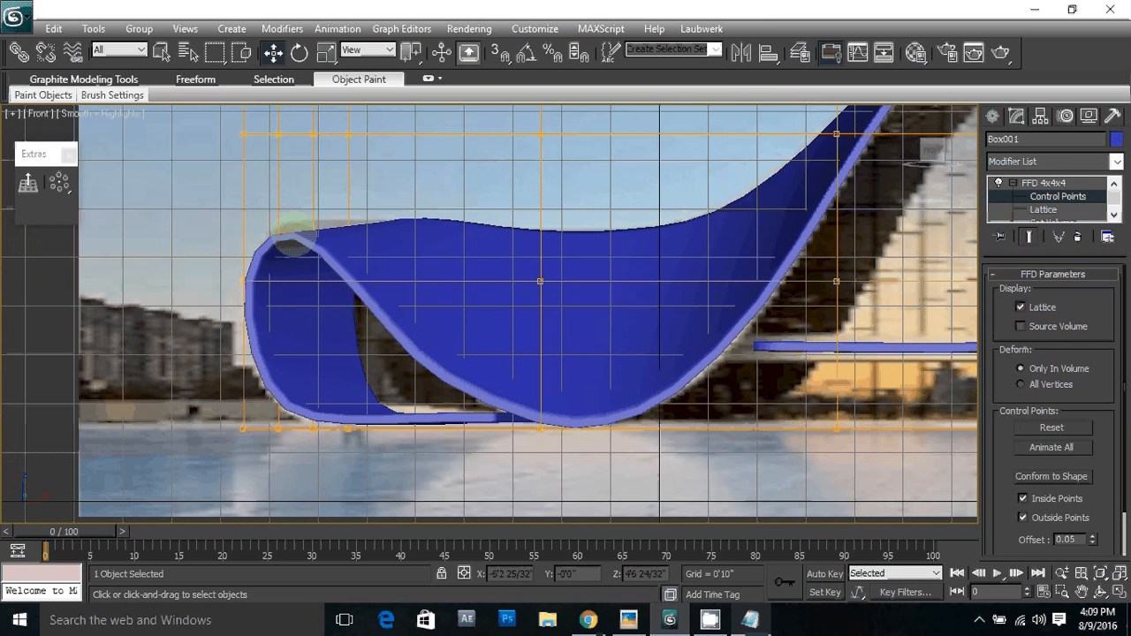
# Step: Return to Editable Poly vertex editing, raise the vertices atop the small curl slightly to Z about 4'8 27/32" with the end result shown, and leave vertex editing
pyautogui.click(1047, 183)
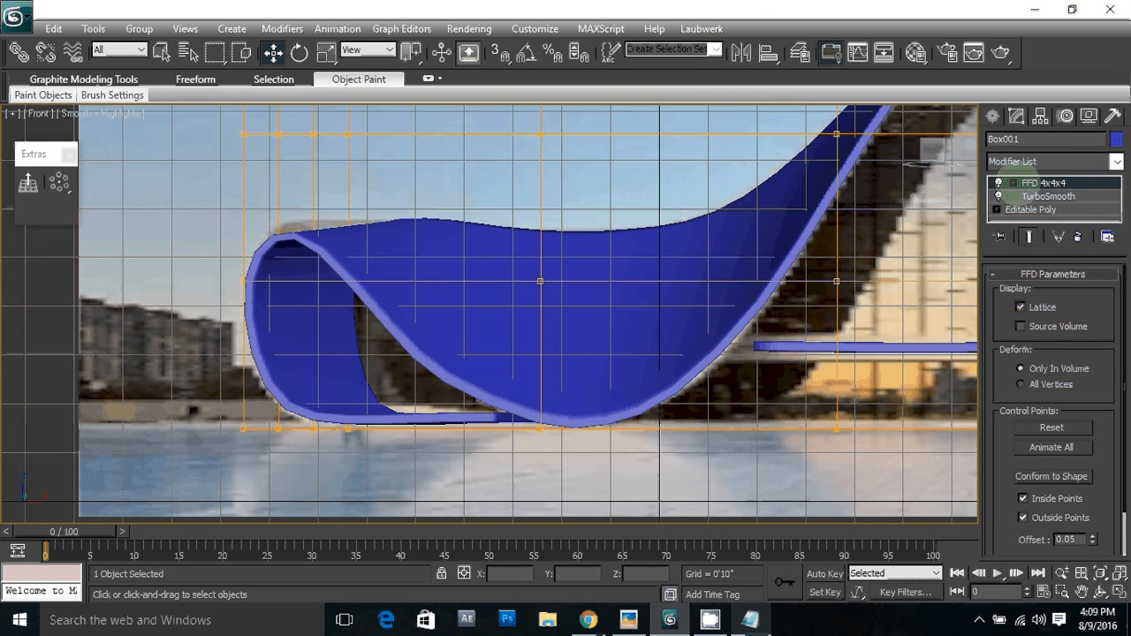
pyautogui.click(1030, 210)
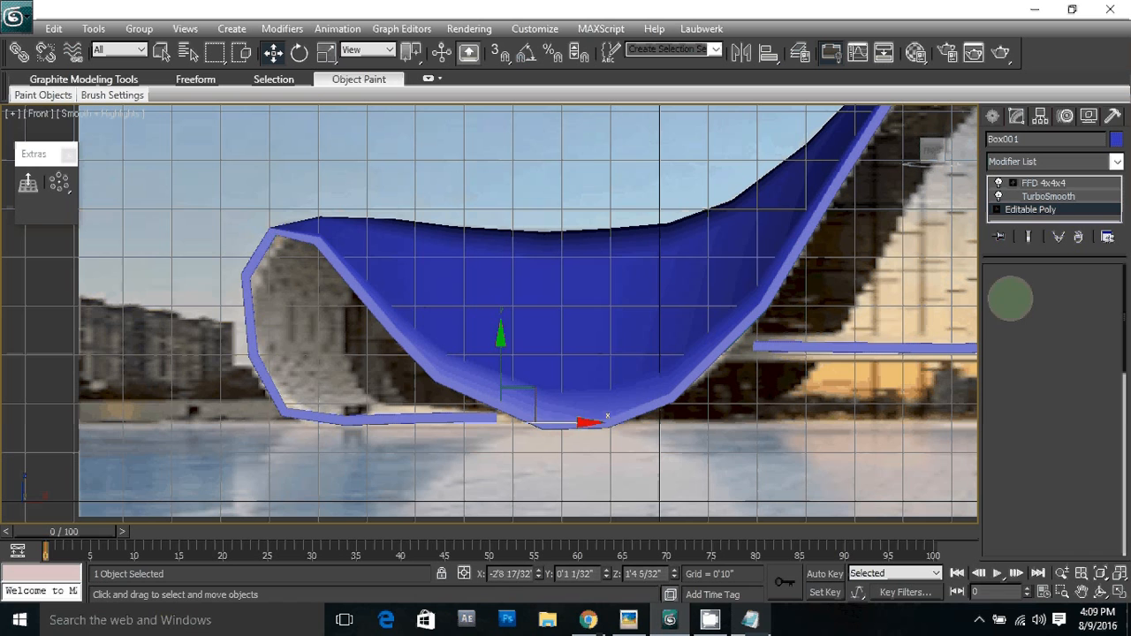
pyautogui.click(1010, 297)
pyautogui.moveTo(253, 197); pyautogui.dragTo(297, 254)
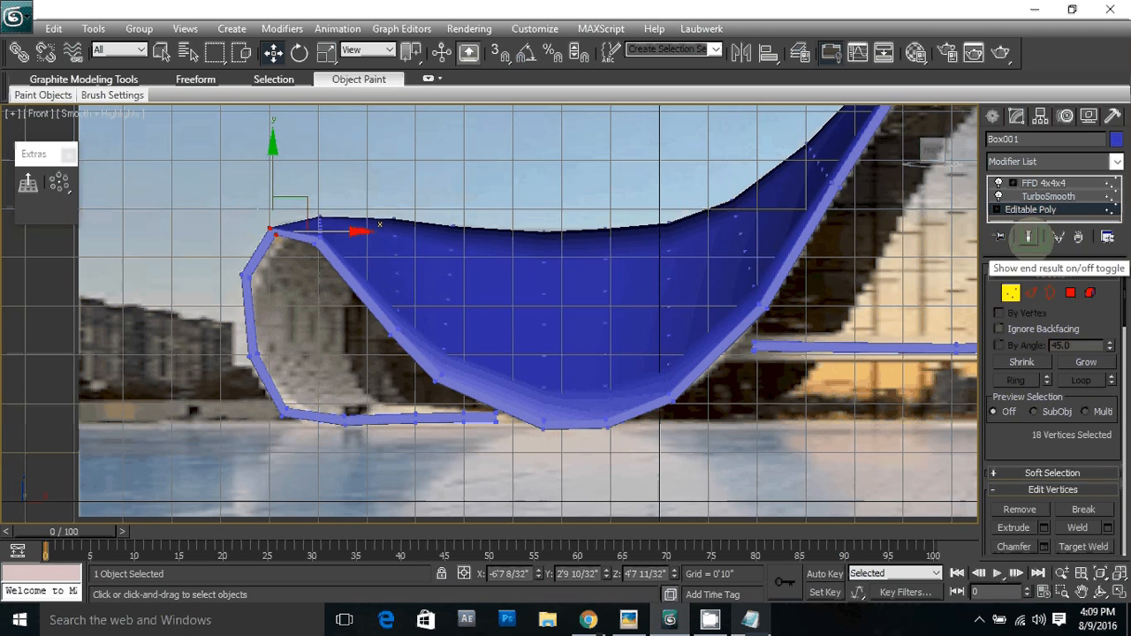
pyautogui.click(1028, 237)
pyautogui.moveTo(376, 201); pyautogui.dragTo(376, 187)
pyautogui.scroll(-4, 460, 327)
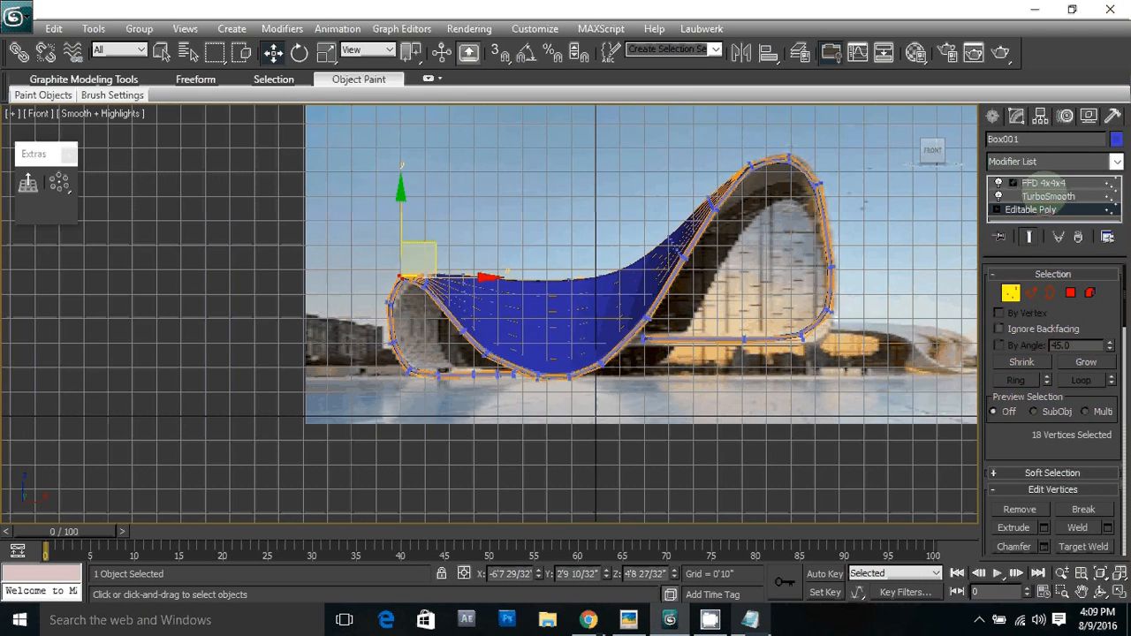
pyautogui.click(1031, 211)
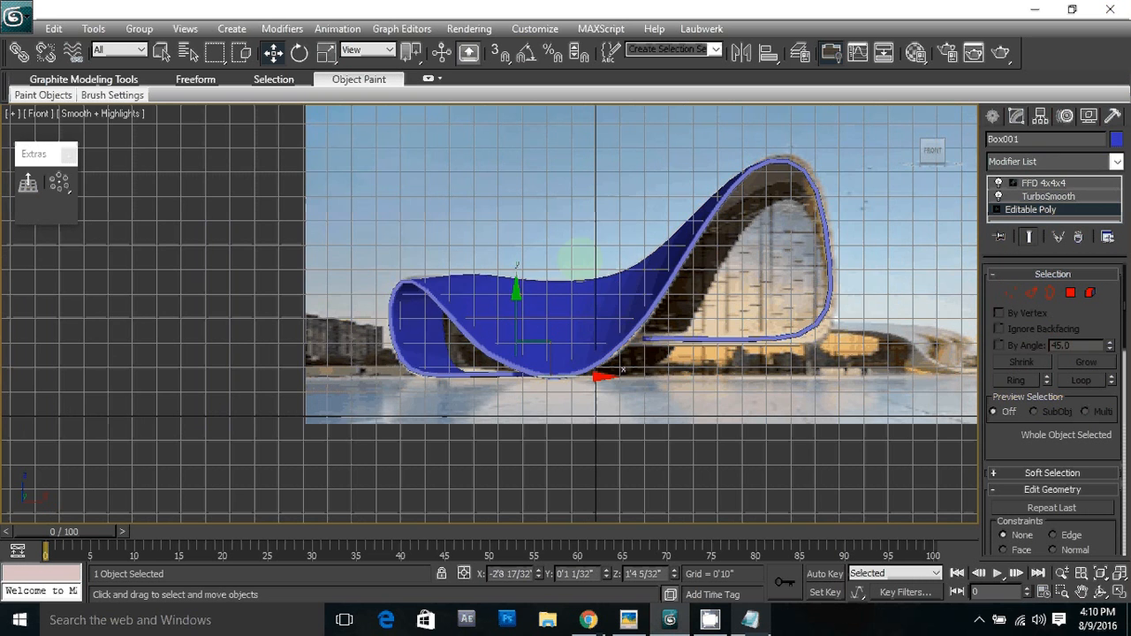
# Step: In the front view, select the FFD 4x4x4 lattice points atop the tall peak and tilt them so the arch's inner surface shows
pyautogui.press('p')
pyautogui.scroll(-3, 617, 282)
pyautogui.press('f')
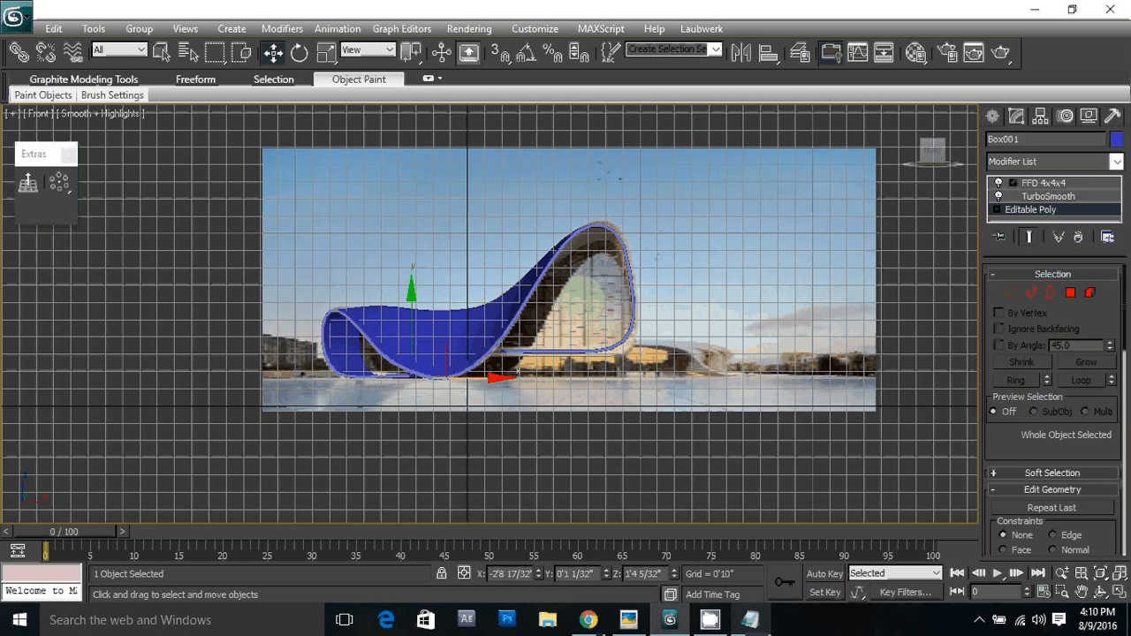
pyautogui.click(1044, 182)
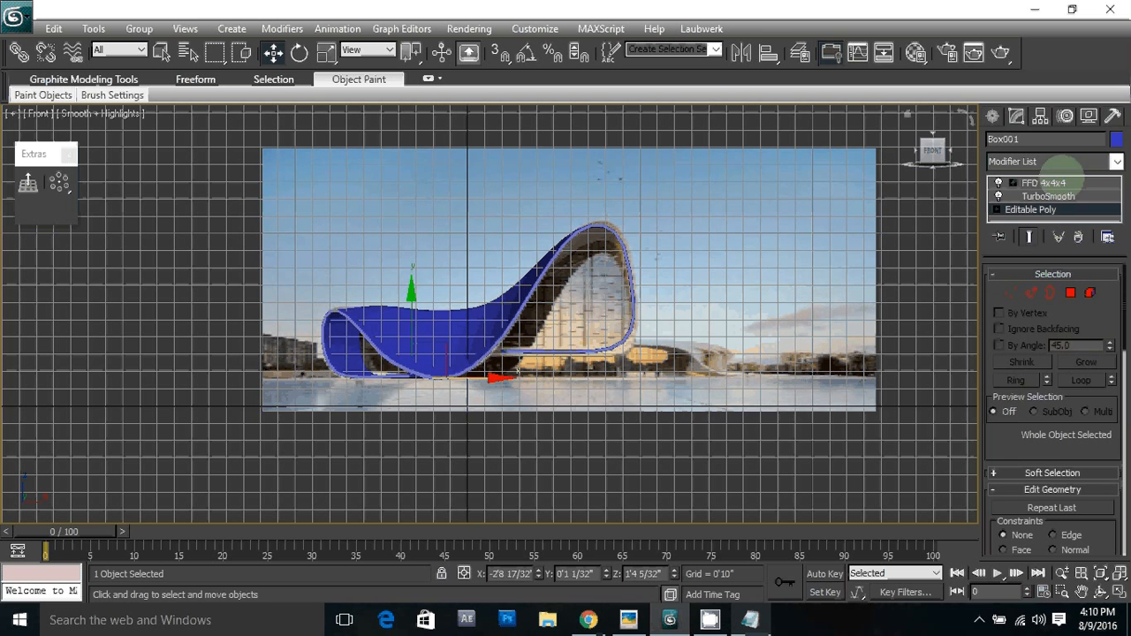
pyautogui.moveTo(662, 245); pyautogui.dragTo(662, 246)
pyautogui.press('e')
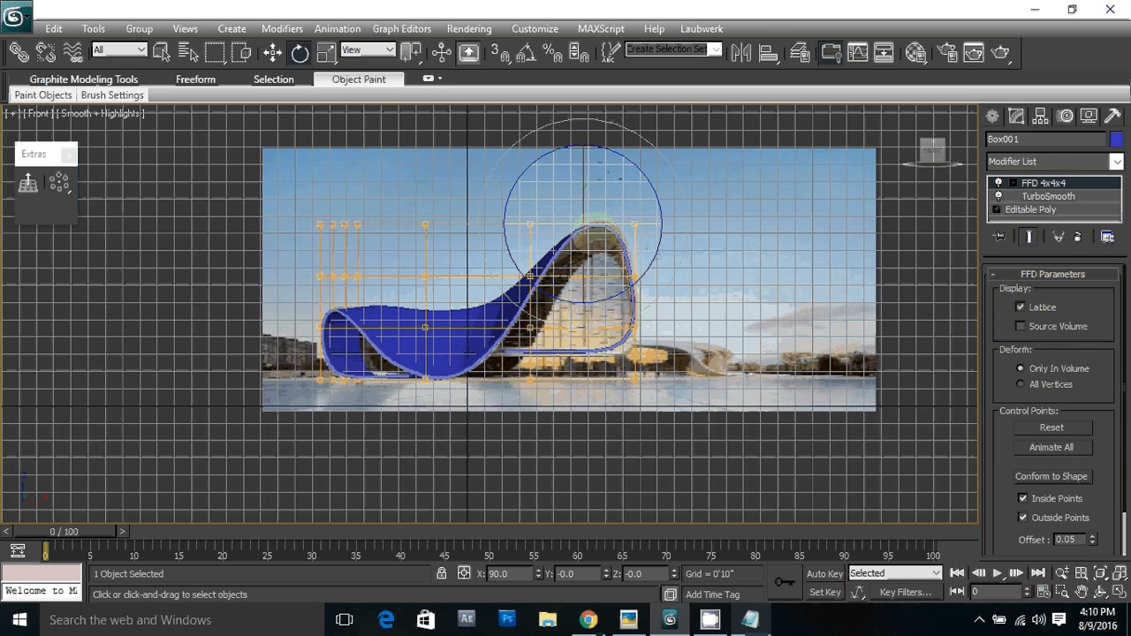
pyautogui.moveTo(583, 241); pyautogui.dragTo(579, 195)
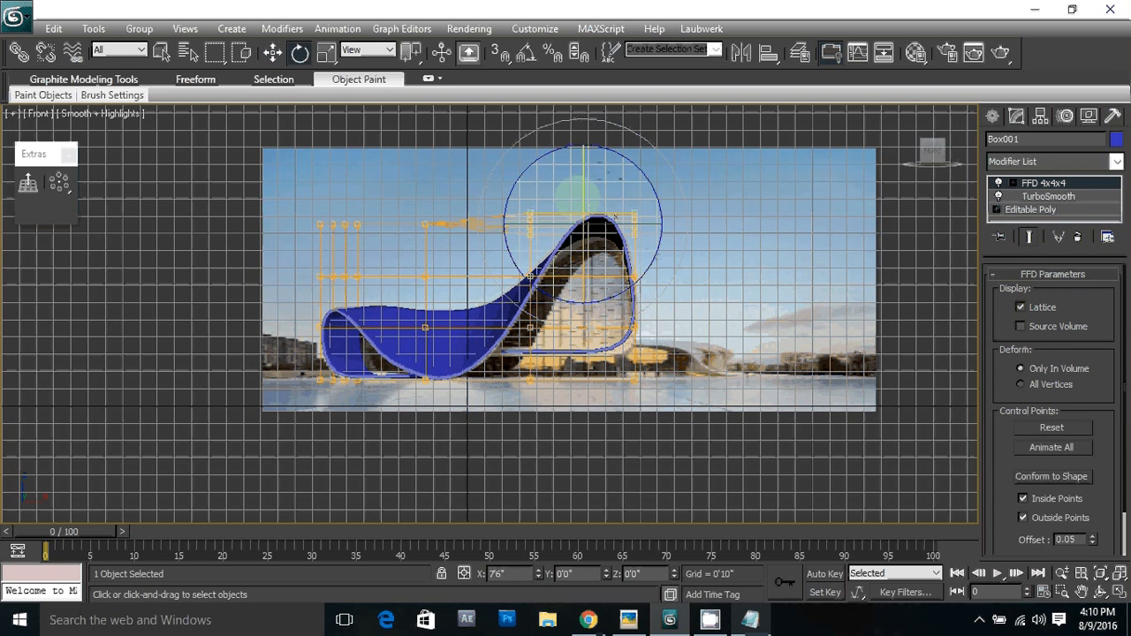
# Step: Lower the peak's tilted lattice points slightly to Z about 8'6 2/32" and leave Control Points editing
pyautogui.press('w')
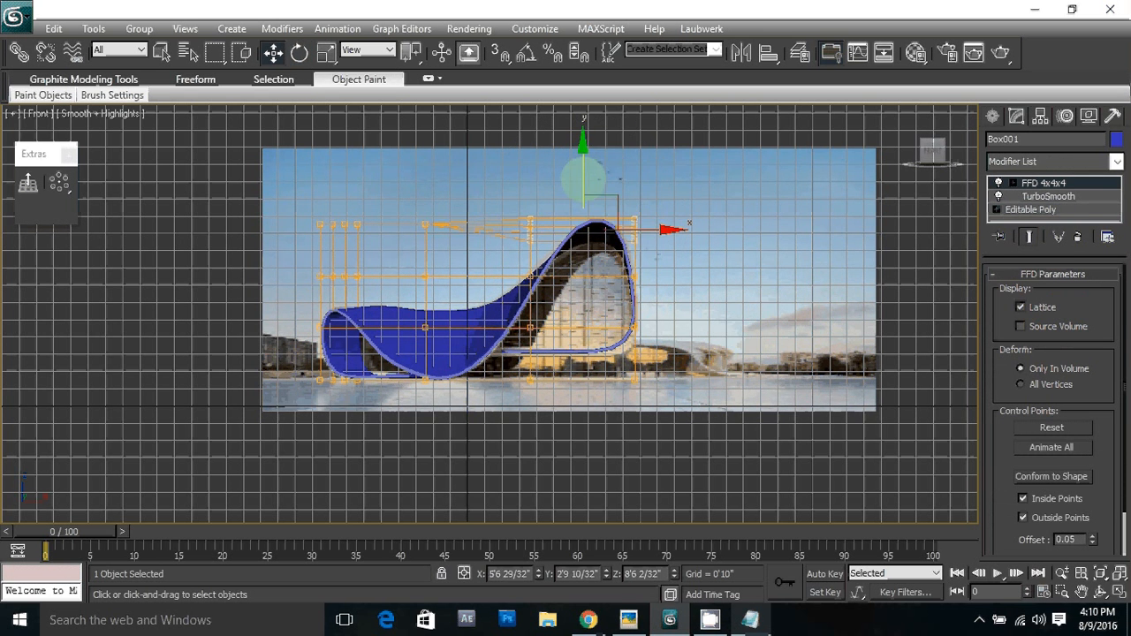
pyautogui.press('p')
pyautogui.keyDown('alt'); pyautogui.moveTo(584, 179); pyautogui.dragTo(610, 222, button='middle'); pyautogui.keyUp('alt')
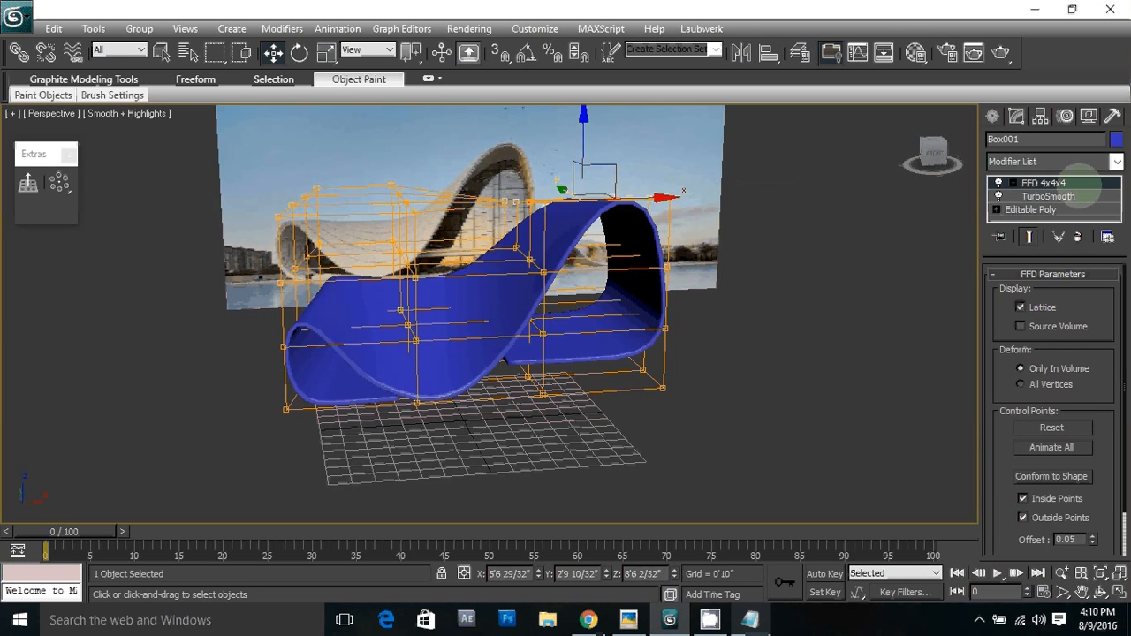
pyautogui.click(1079, 187)
# Step: Compare the deformed shell with the reference photo in perspective, reselect it and return to its Editable Poly level
pyautogui.click(862, 299)
pyautogui.scroll(-5, 745, 293)
pyautogui.keyDown('alt'); pyautogui.moveTo(745, 294); pyautogui.dragTo(531, 336, button='middle'); pyautogui.keyUp('alt')
pyautogui.click(499, 349)
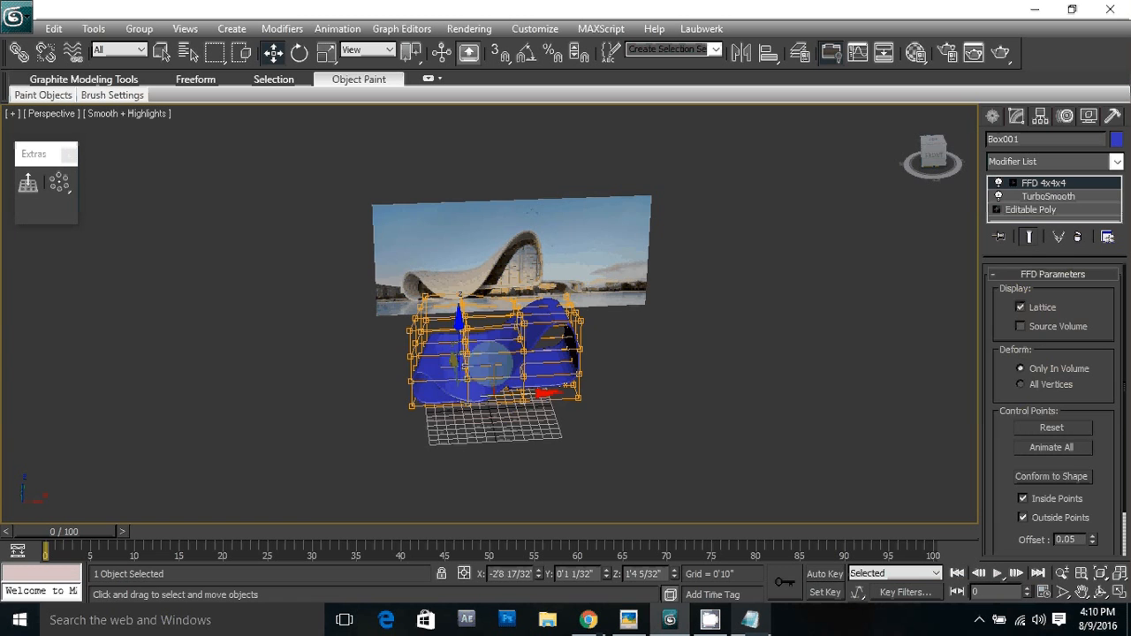
pyautogui.scroll(5, 499, 358)
pyautogui.scroll(-2, 543, 321)
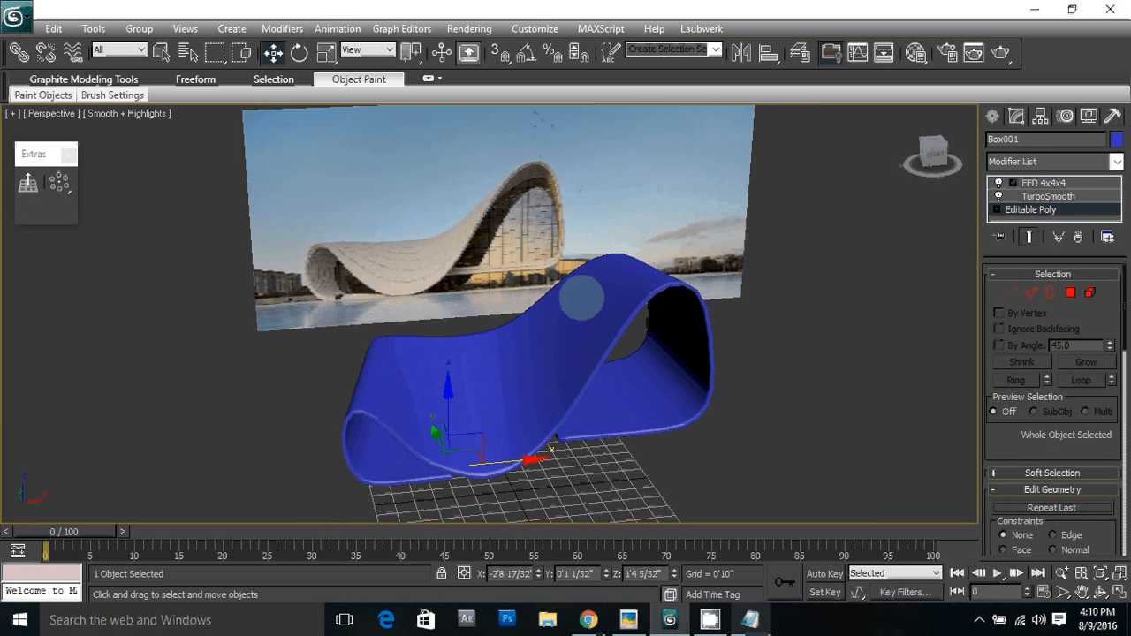
pyautogui.keyDown('alt'); pyautogui.moveTo(586, 295); pyautogui.dragTo(608, 327, button='middle'); pyautogui.keyUp('alt')
# Step: Display edged faces on the shell and switch off the TurboSmooth and FFD 4x4x4 modifiers in the stack
pyautogui.press('F4')
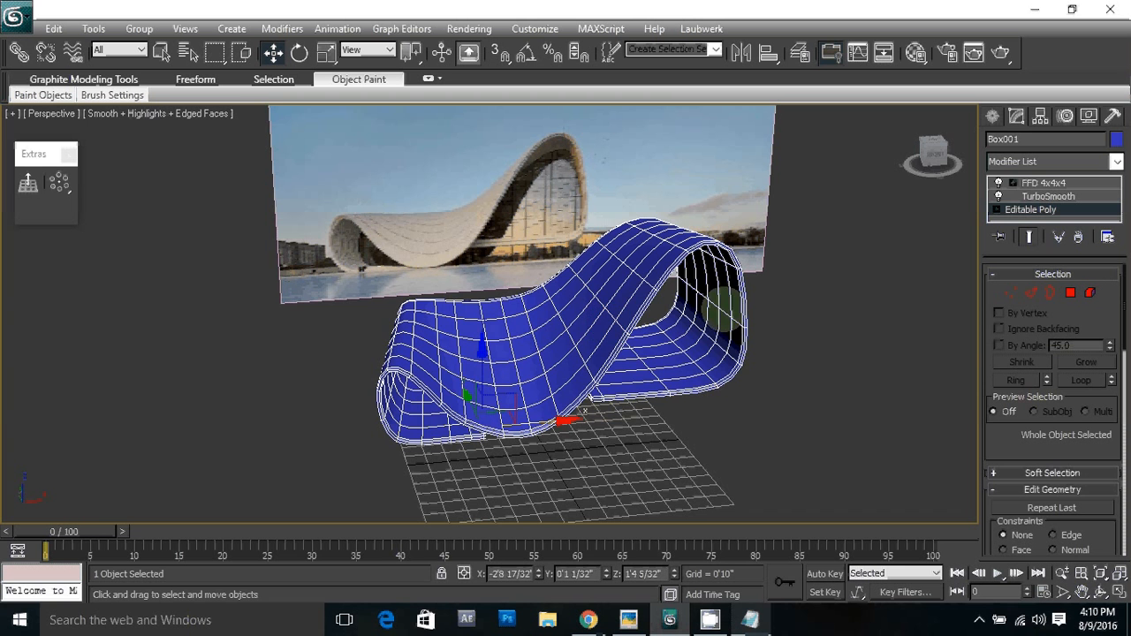
pyautogui.click(999, 197)
pyautogui.keyDown('alt'); pyautogui.moveTo(530, 305); pyautogui.dragTo(576, 321, button='middle'); pyautogui.keyUp('alt')
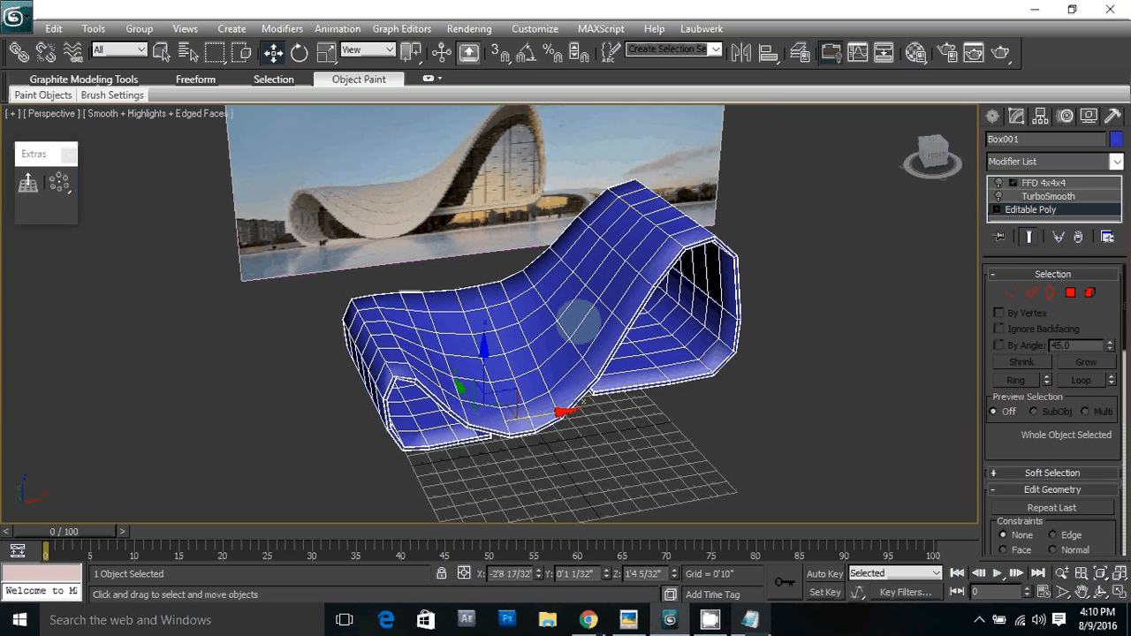
# Step: Enter Edge editing of the Editable Poly and select two edges on the shell's slope in place of the previous edge selection
pyautogui.press('2')
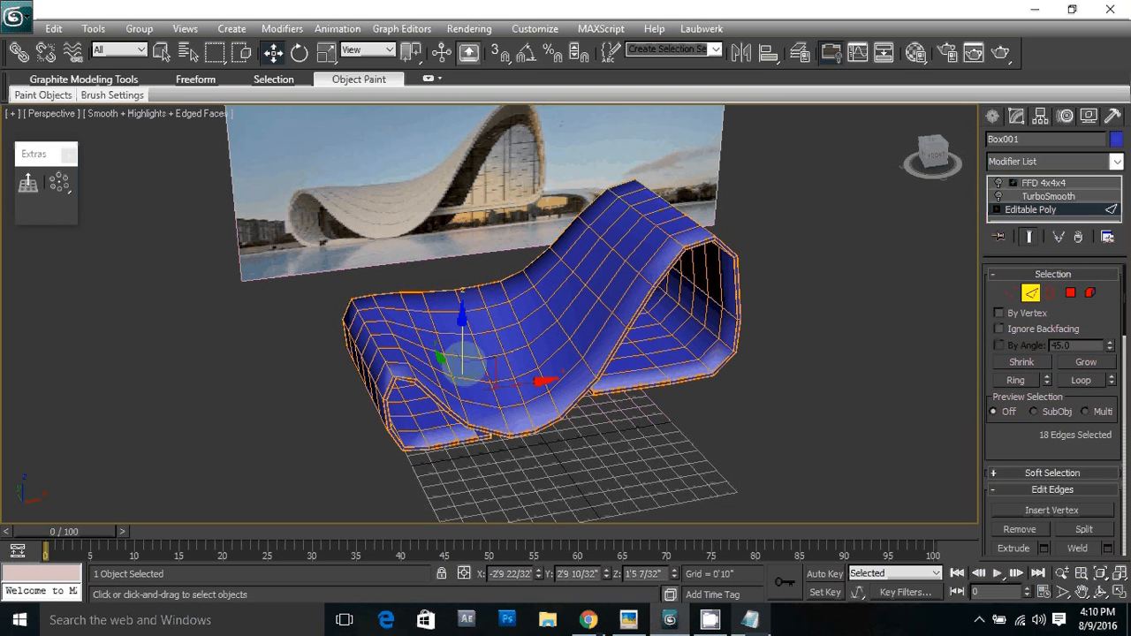
pyautogui.click(564, 350)
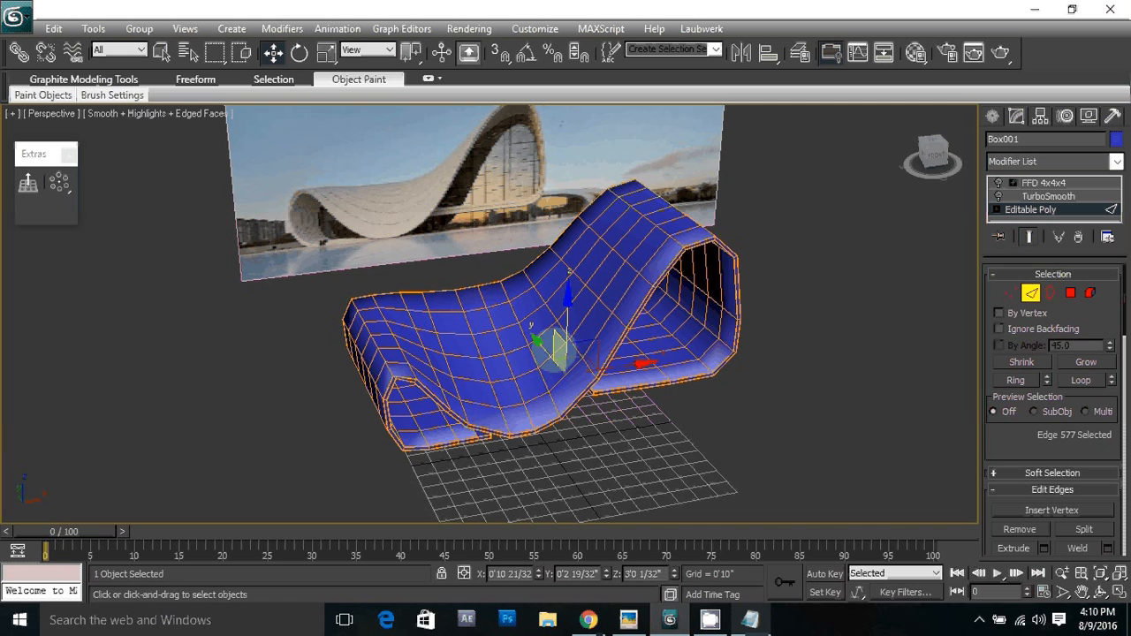
pyautogui.keyDown('ctrl'); pyautogui.click(557, 349); pyautogui.keyUp('ctrl')
pyautogui.click(979, 619)
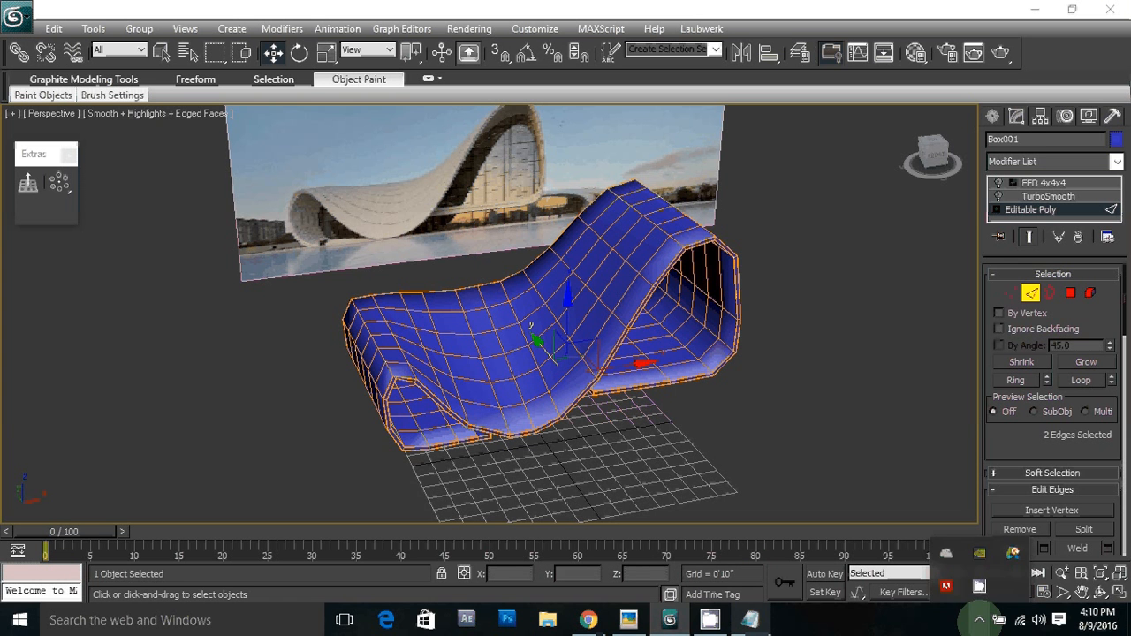
pyautogui.click(979, 586)
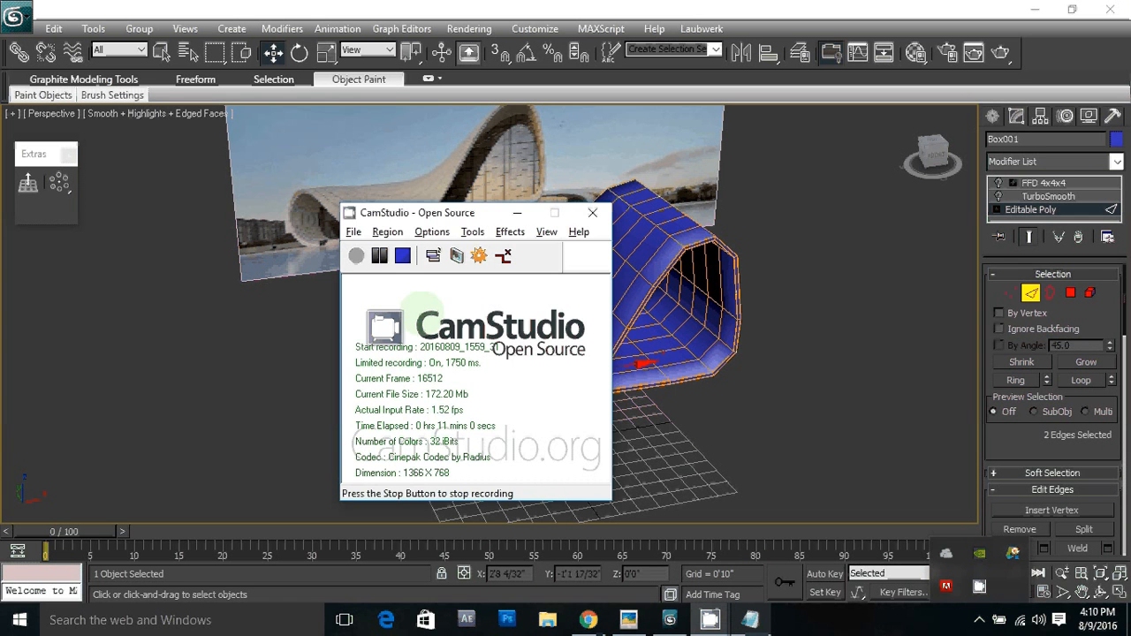